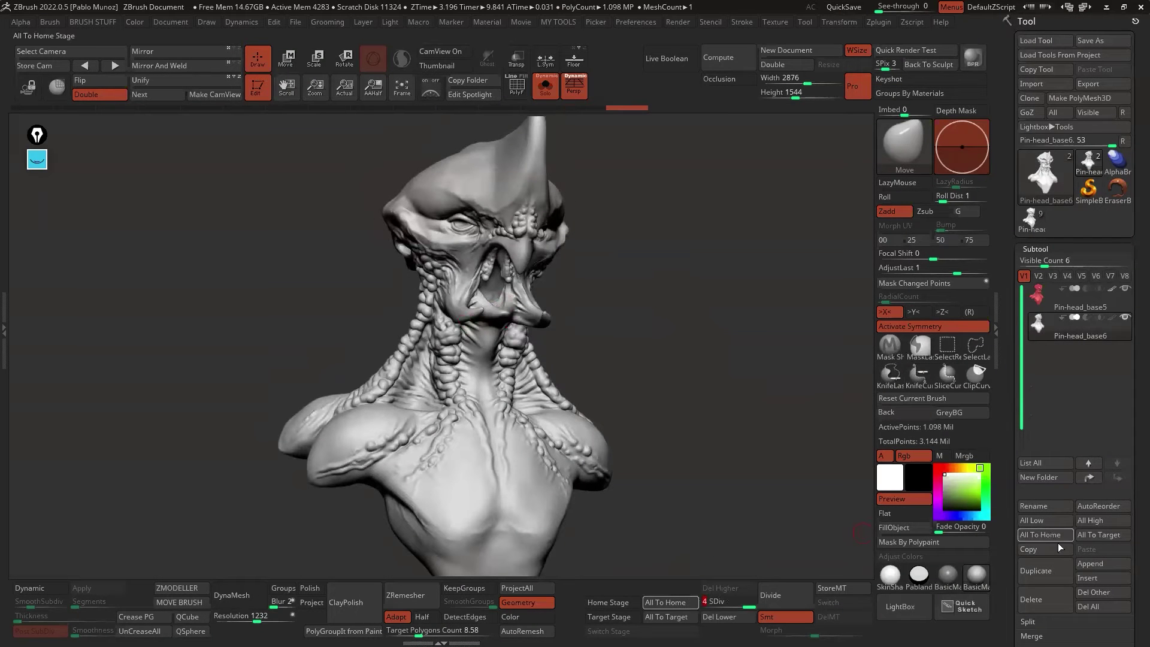
- Copy the Pin-head_base6 subtool and switch to the tool that holds the earlier Pin-head versions
click(1045, 550)
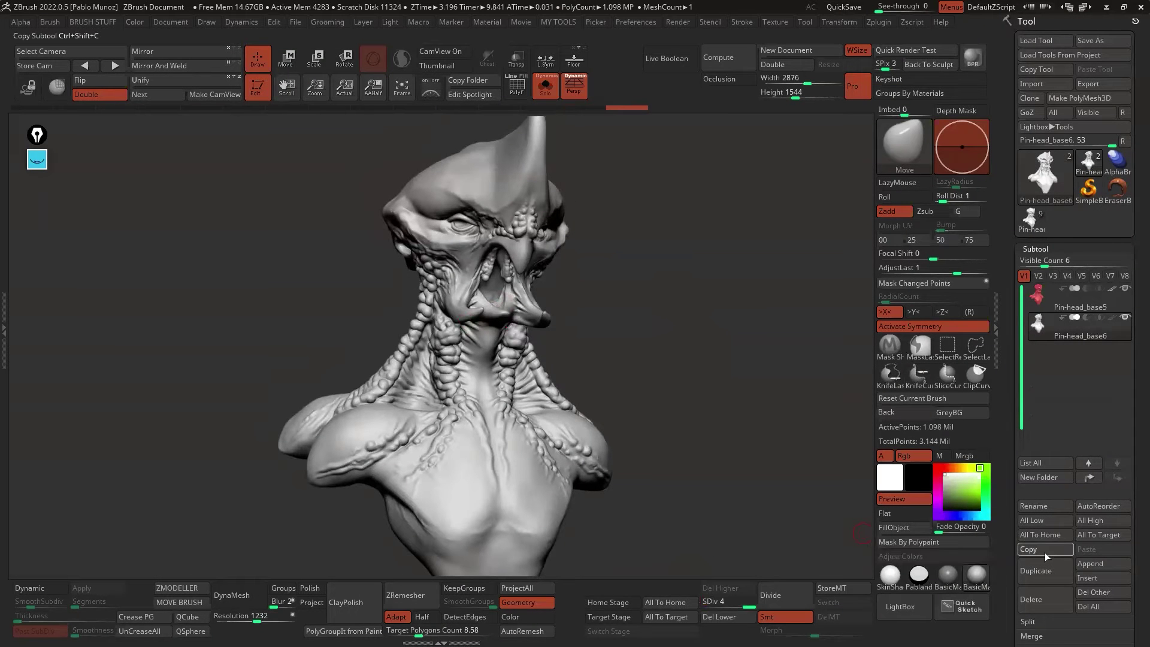
click(1032, 219)
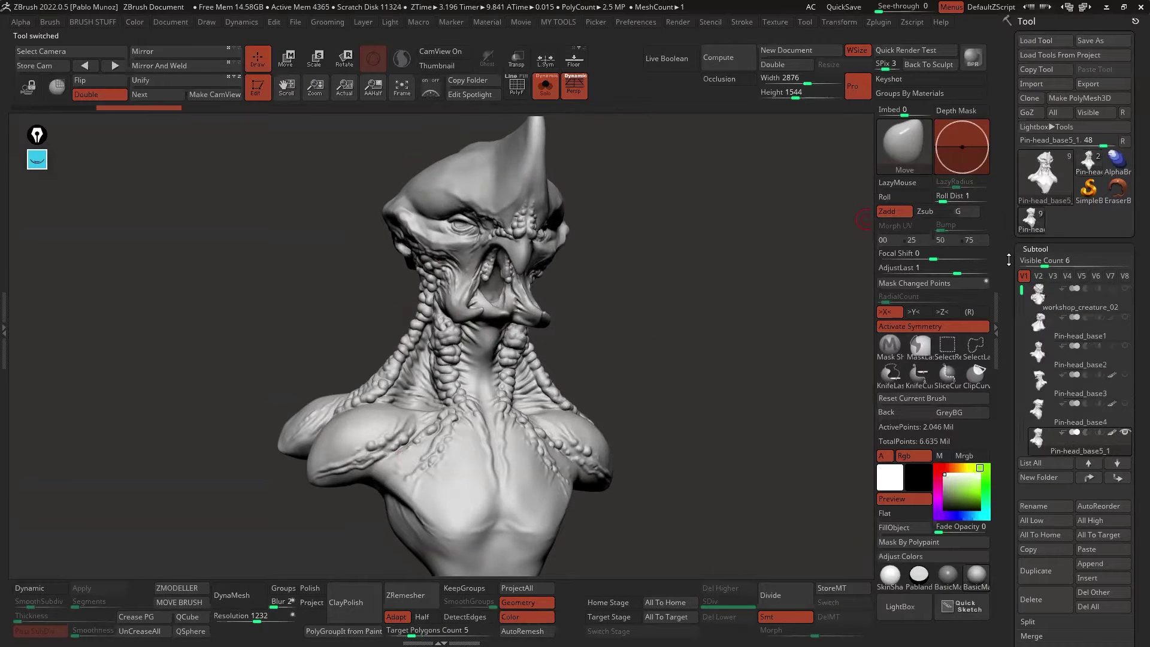
drag(1009, 259, 1009, 106)
drag(1044, 58, 1020, 97)
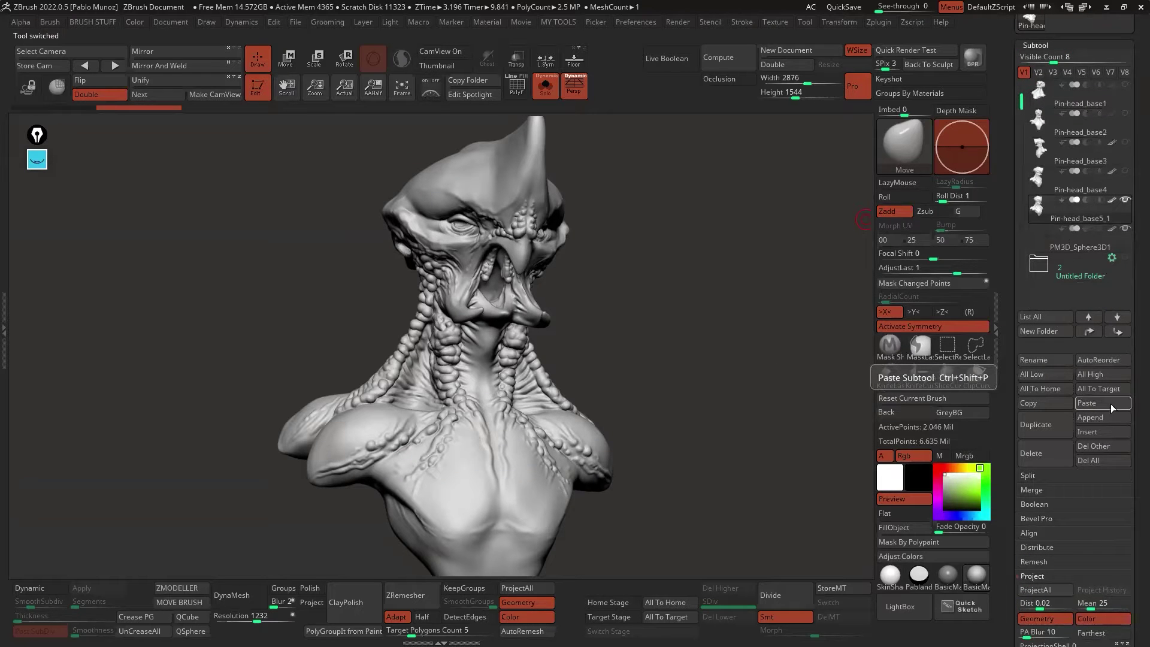
drag(1012, 96, 1012, 146)
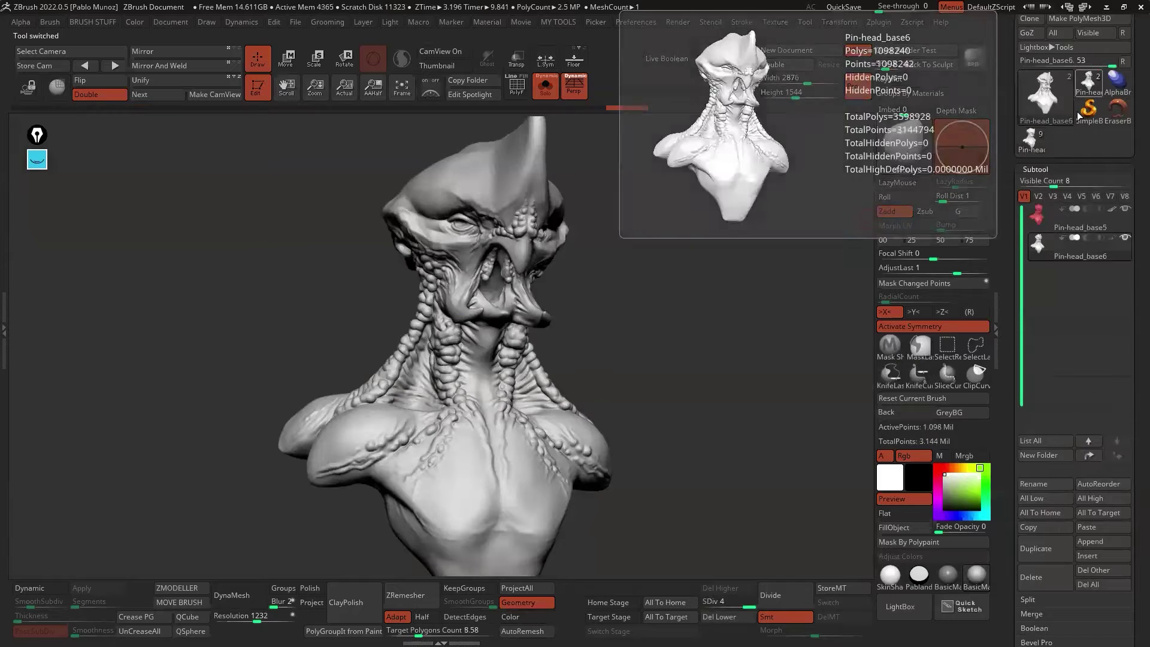
- Copy the Pin-head_base6 subtool and paste it into the main tool below Pin-head_base5_1
click(1033, 254)
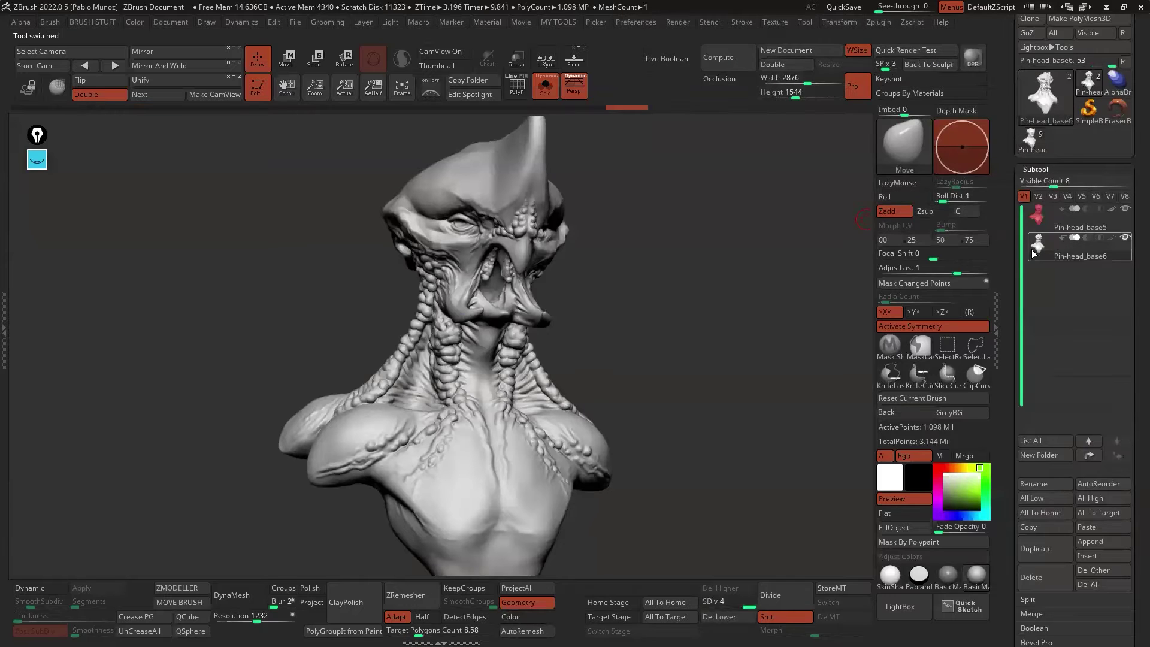
click(1043, 527)
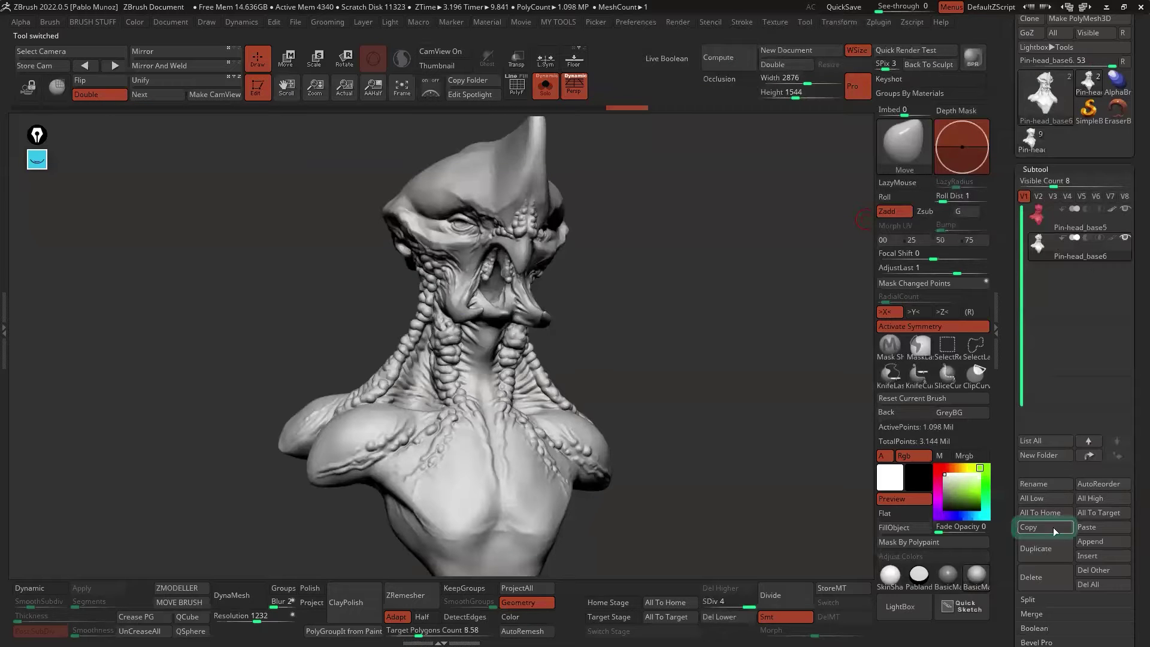
click(1073, 78)
click(1109, 525)
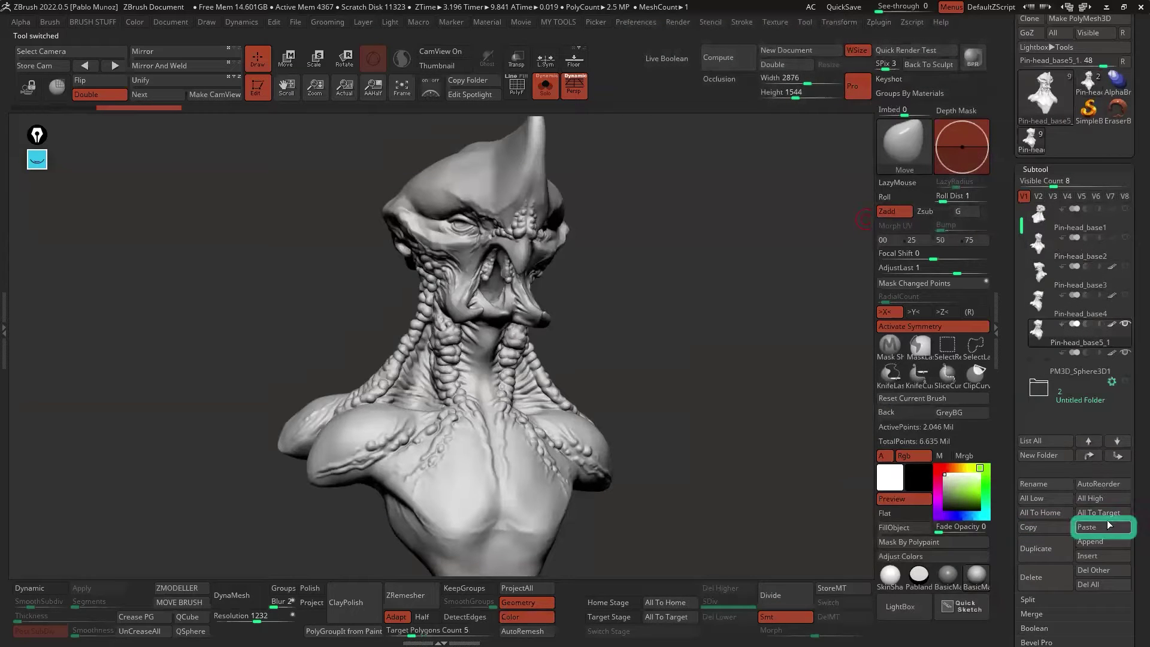
click(1109, 525)
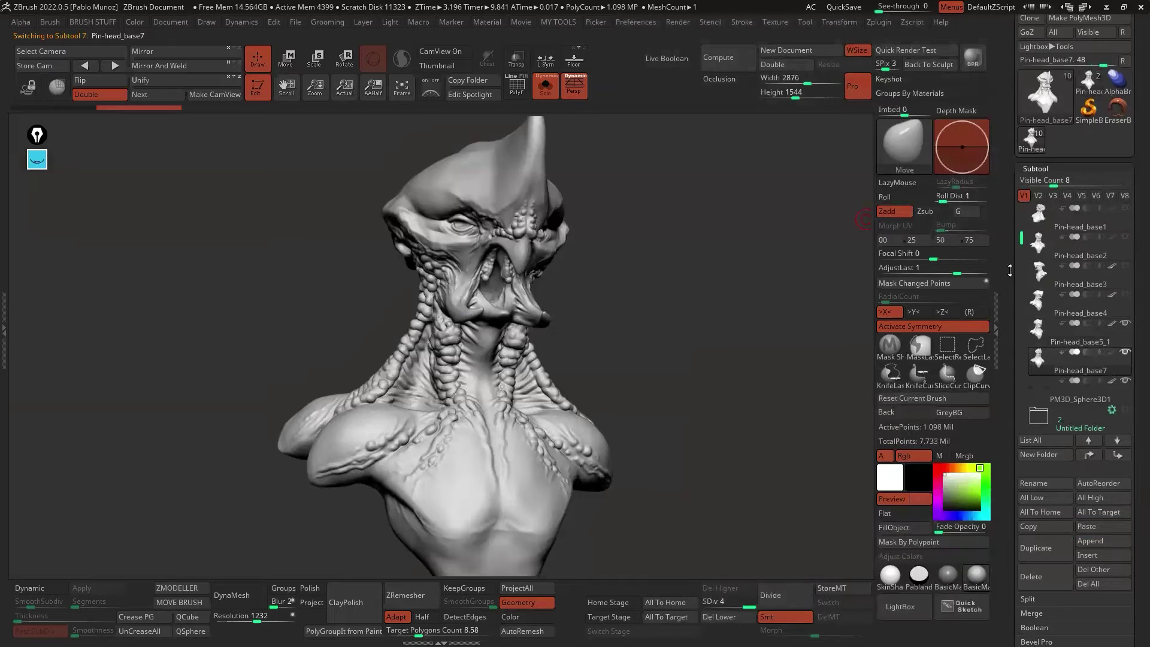
- Look at Pin-head_base6 among the 3D meshes that can be appended as a subtool
drag(1011, 270, 1004, 230)
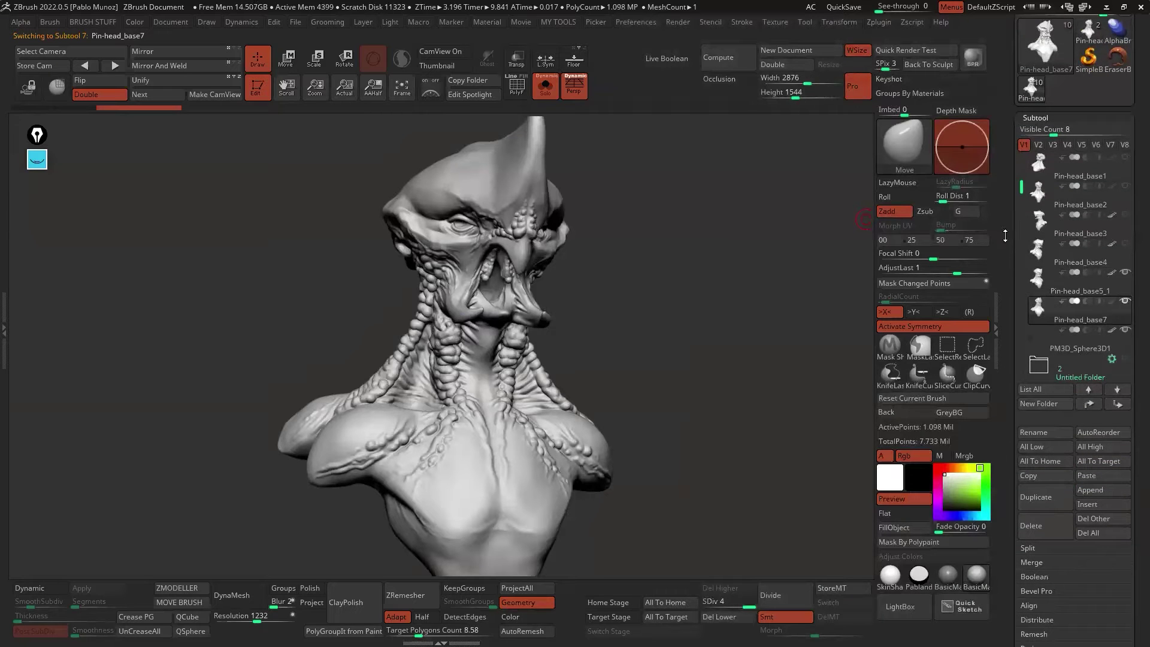
click(1092, 490)
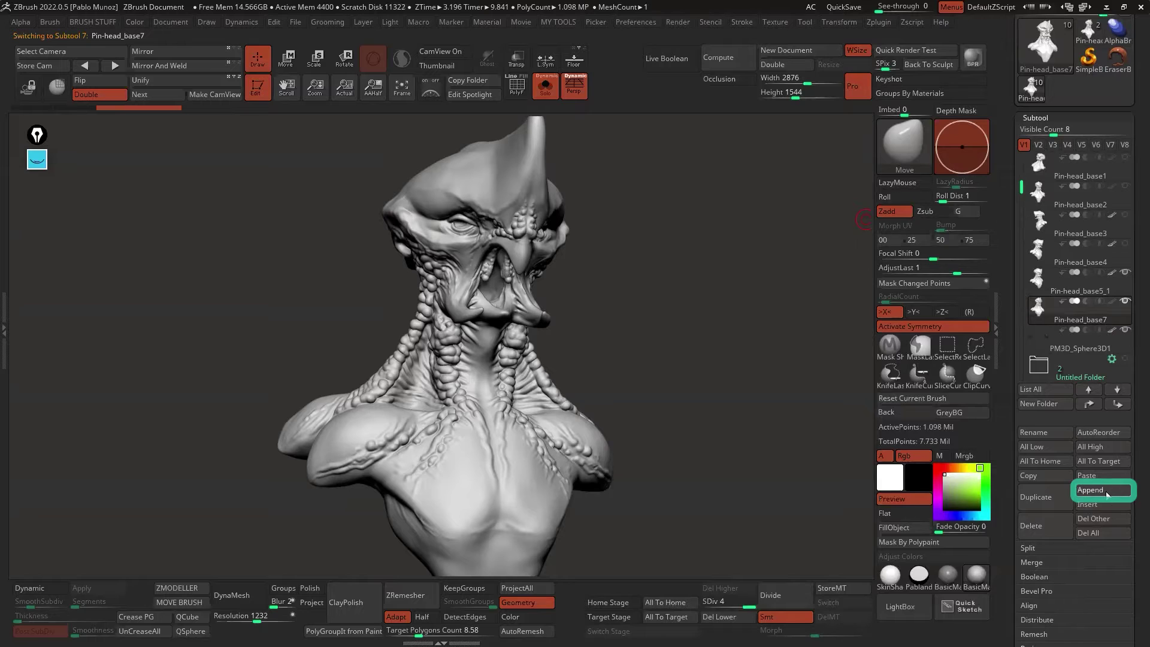
click(1130, 496)
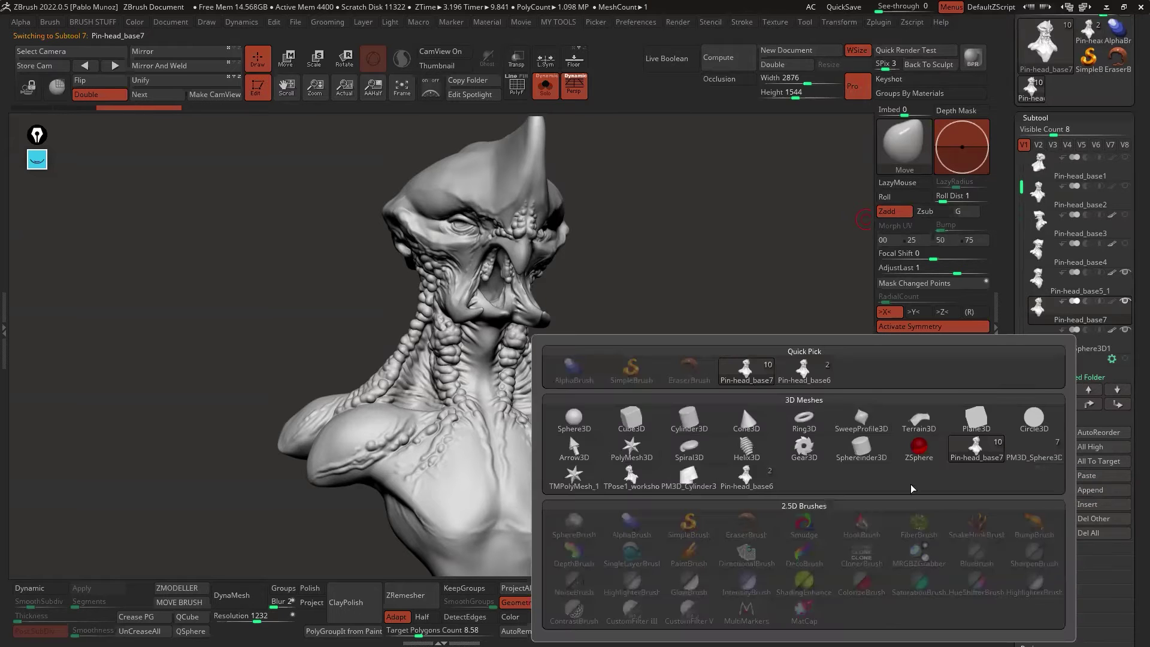
mouse_move(639, 490)
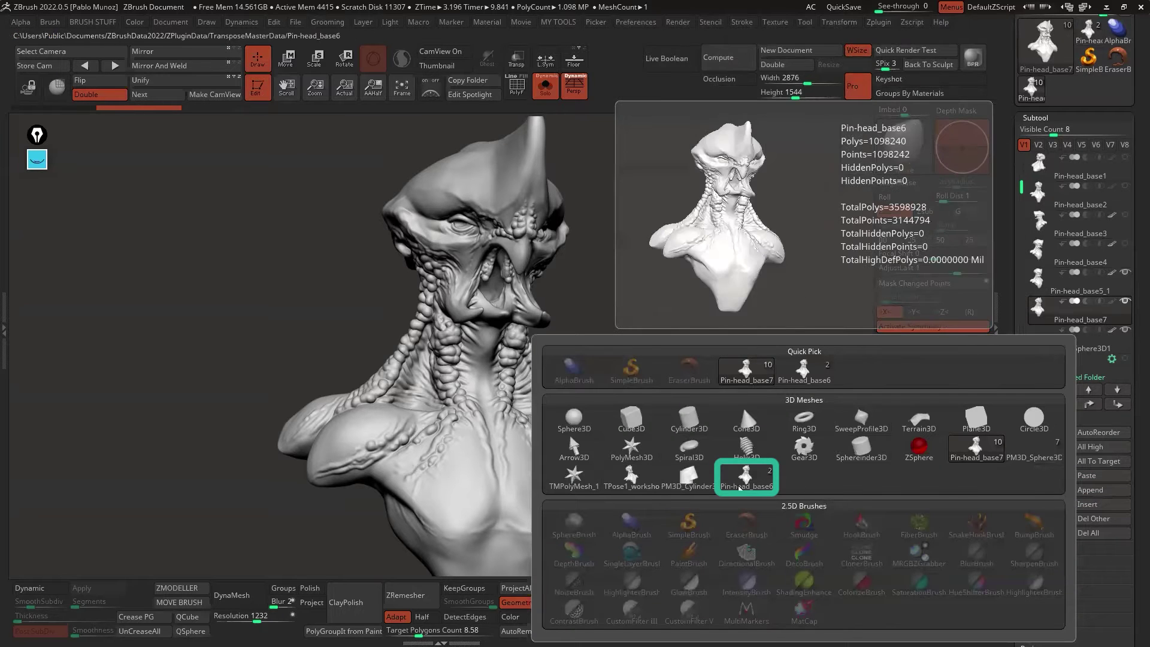
click(746, 478)
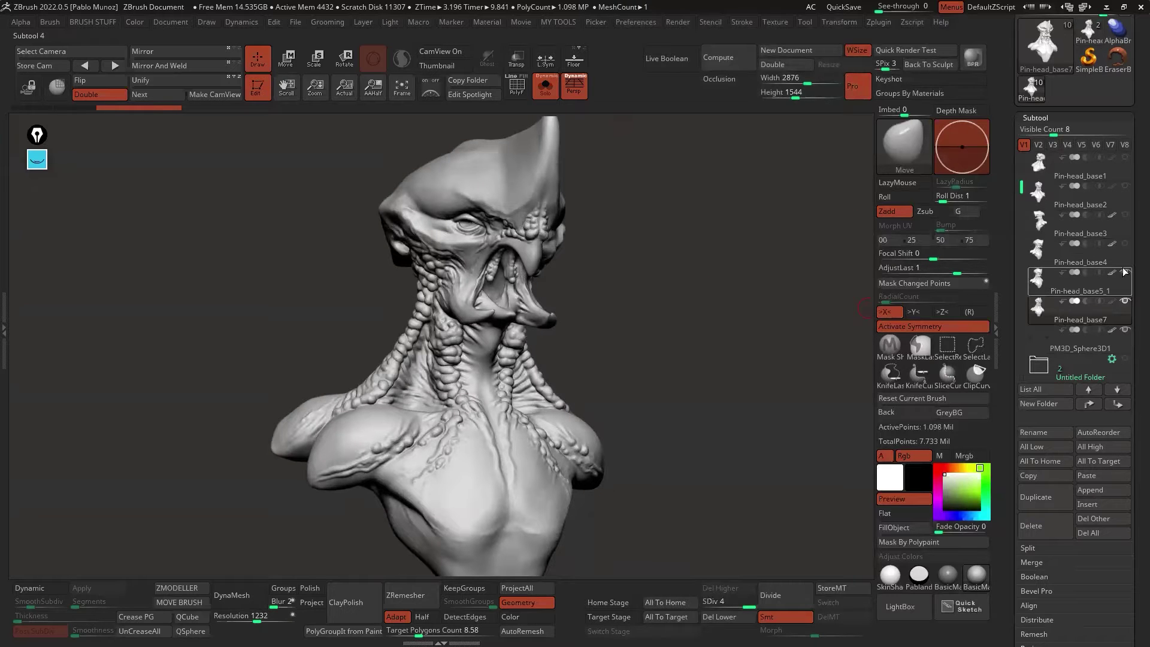
- Set the subtool Visible Count to 12 and put workshop_creature_02 into a new folder named "or"
drag(1023, 175, 1075, 128)
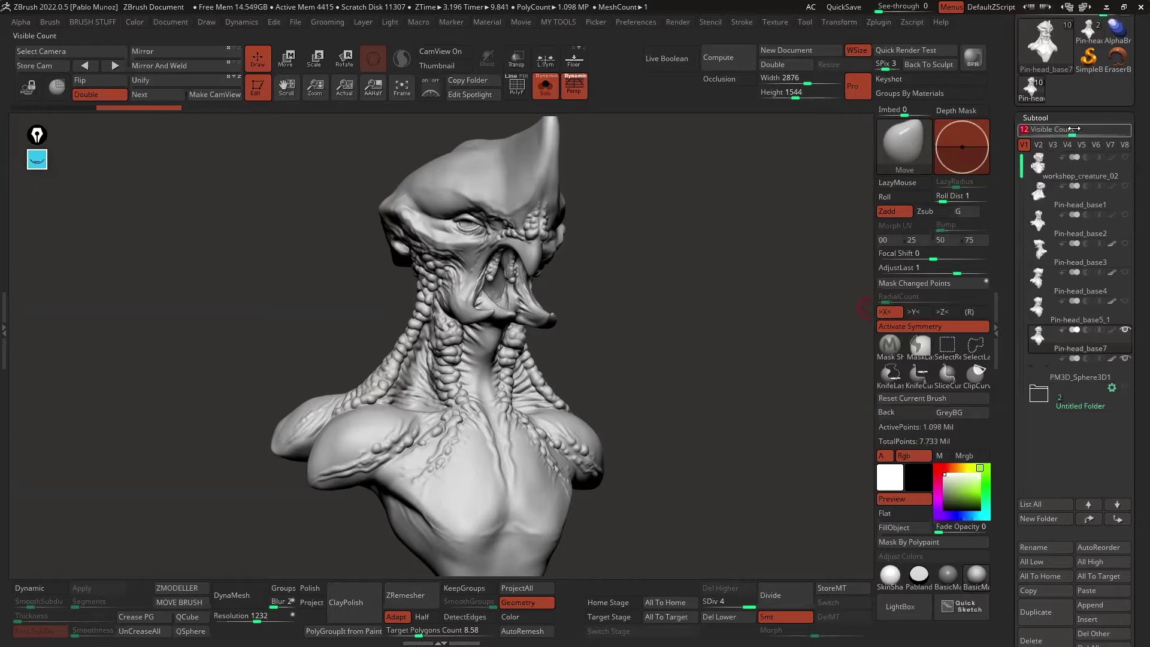
click(1067, 175)
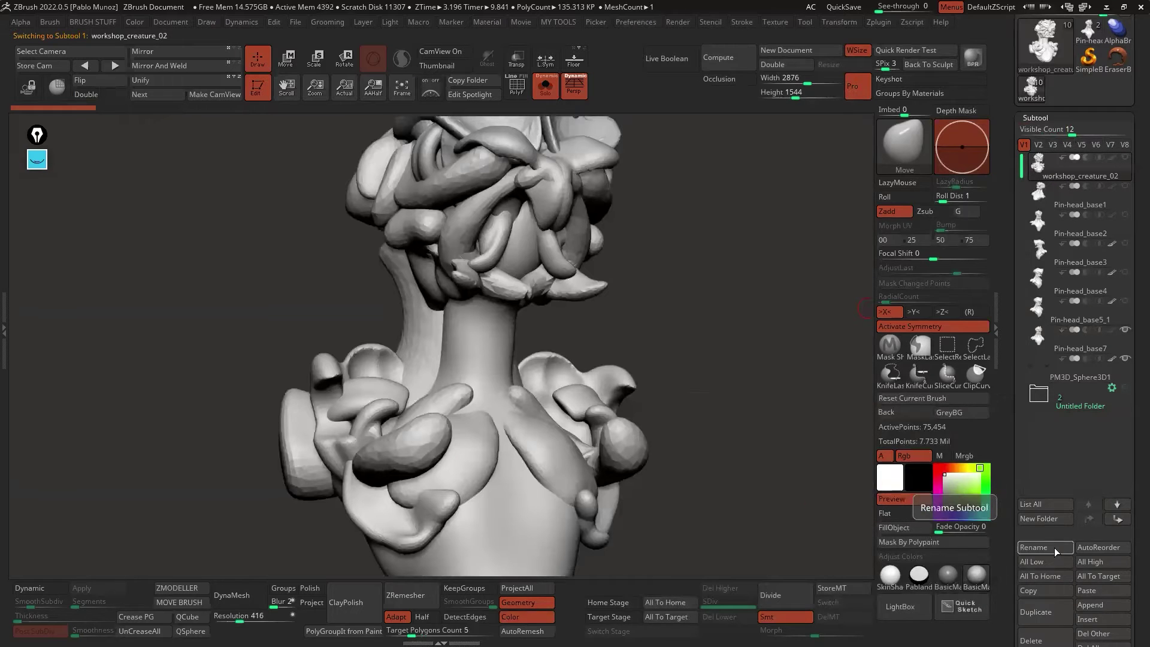
click(1044, 517)
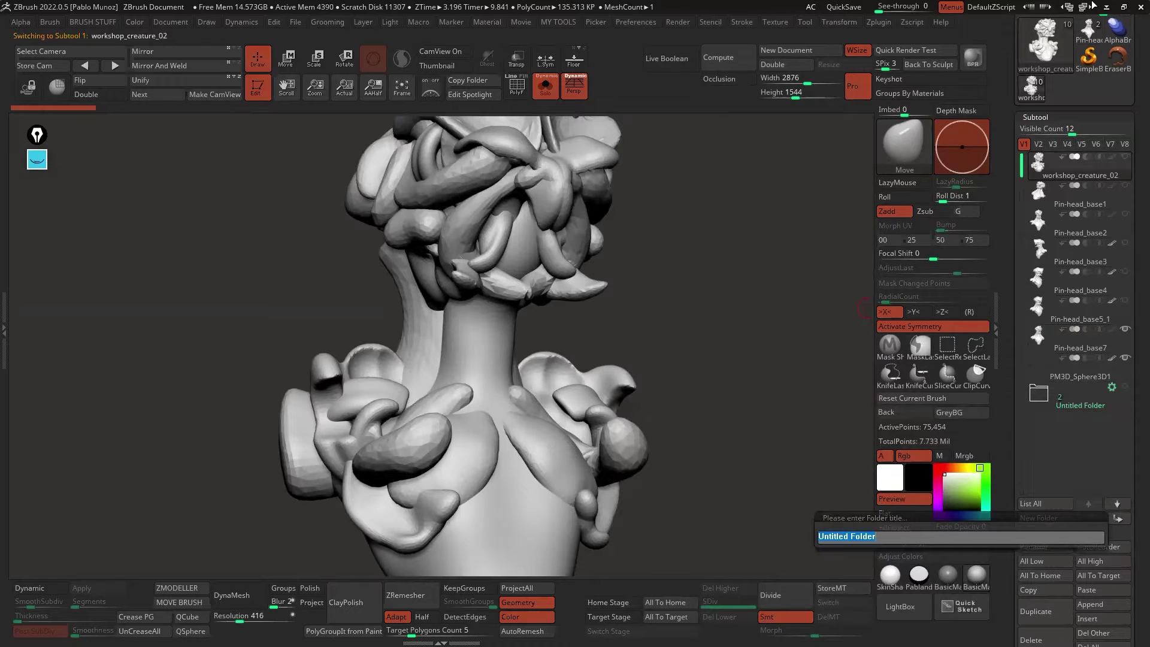
text(o)
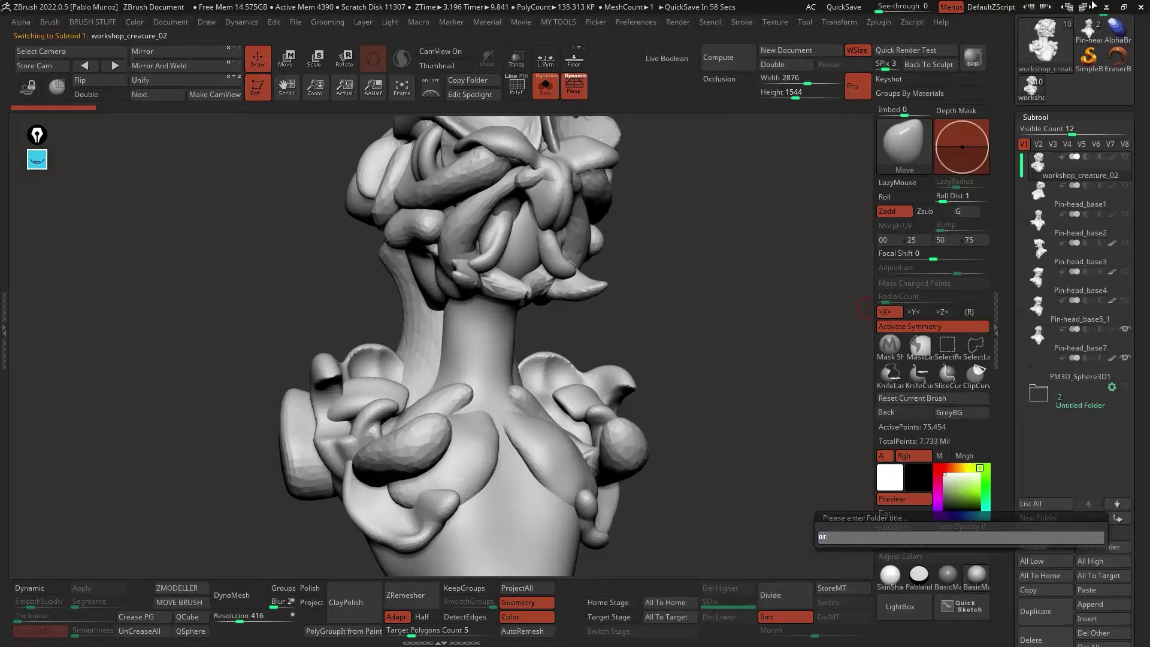
text(r)
key(Return)
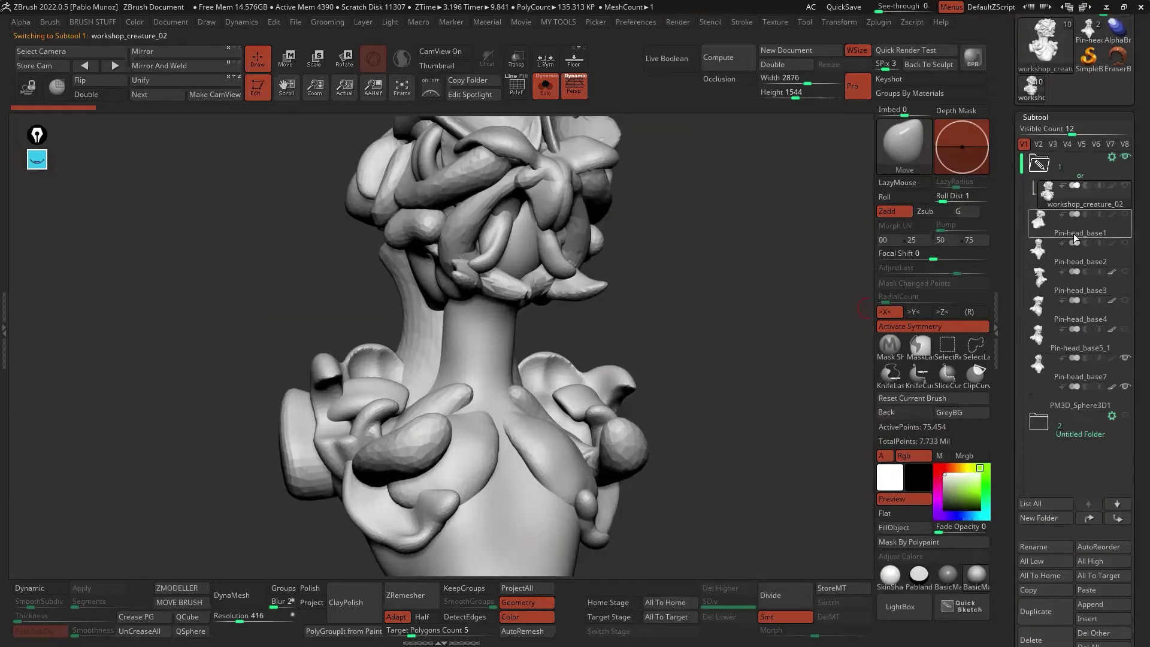
- Move the subtools Pin-head_base1 through Pin-head_base5_1 into the "or" folder and collapse it
drag(1075, 247, 1075, 240)
drag(1070, 279, 1072, 267)
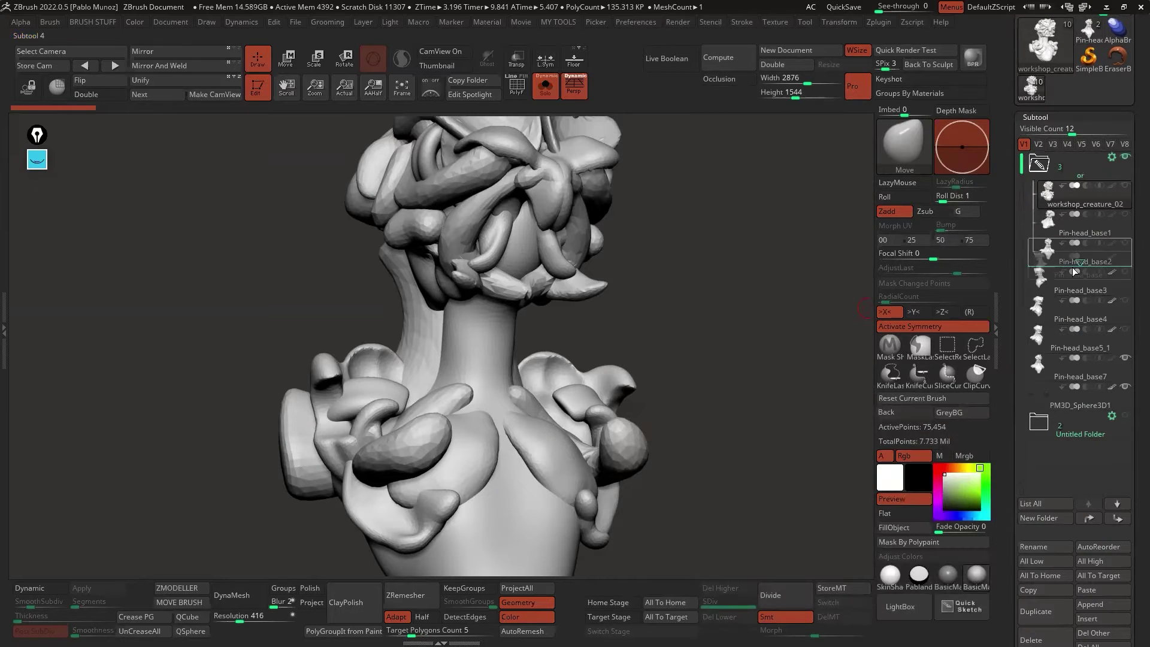
drag(1075, 309, 1087, 297)
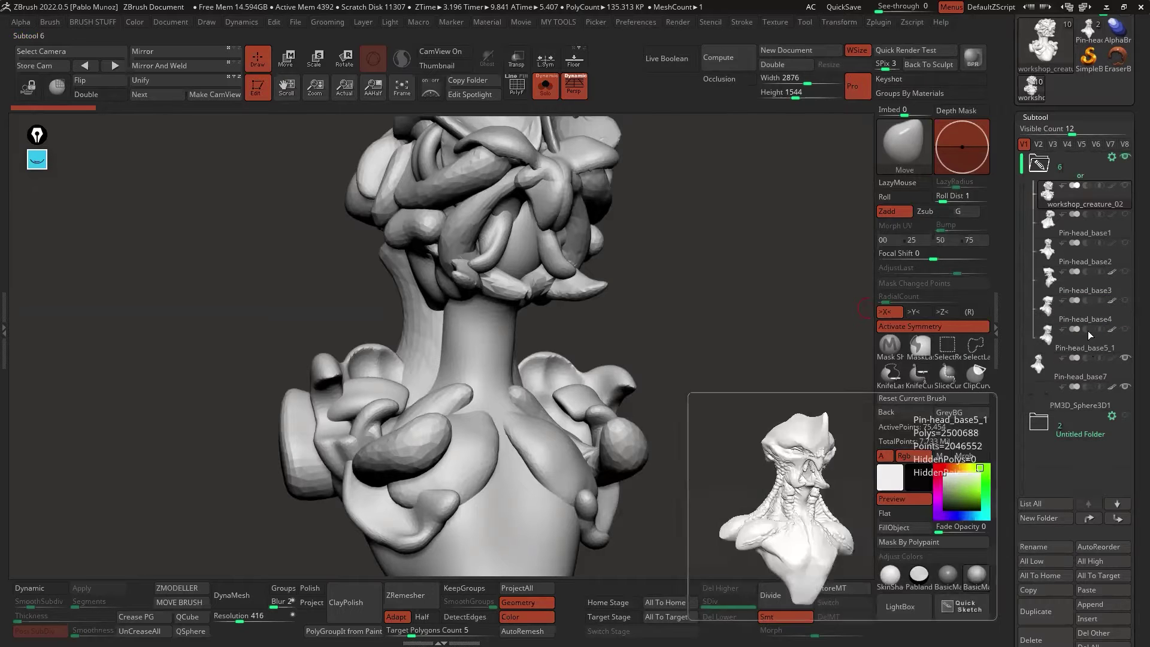
drag(1086, 341, 1043, 172)
click(1043, 172)
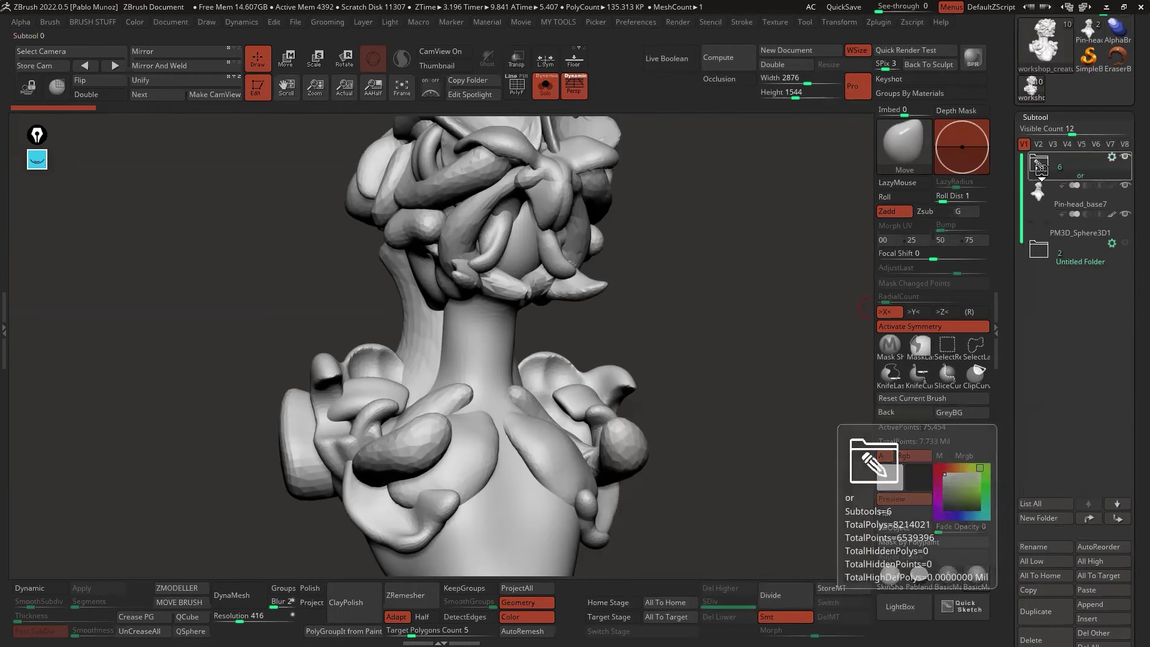
- Turn off Solo display for the Pin-head_base7 subtool and divide its mesh to subdivision level 5
click(1111, 186)
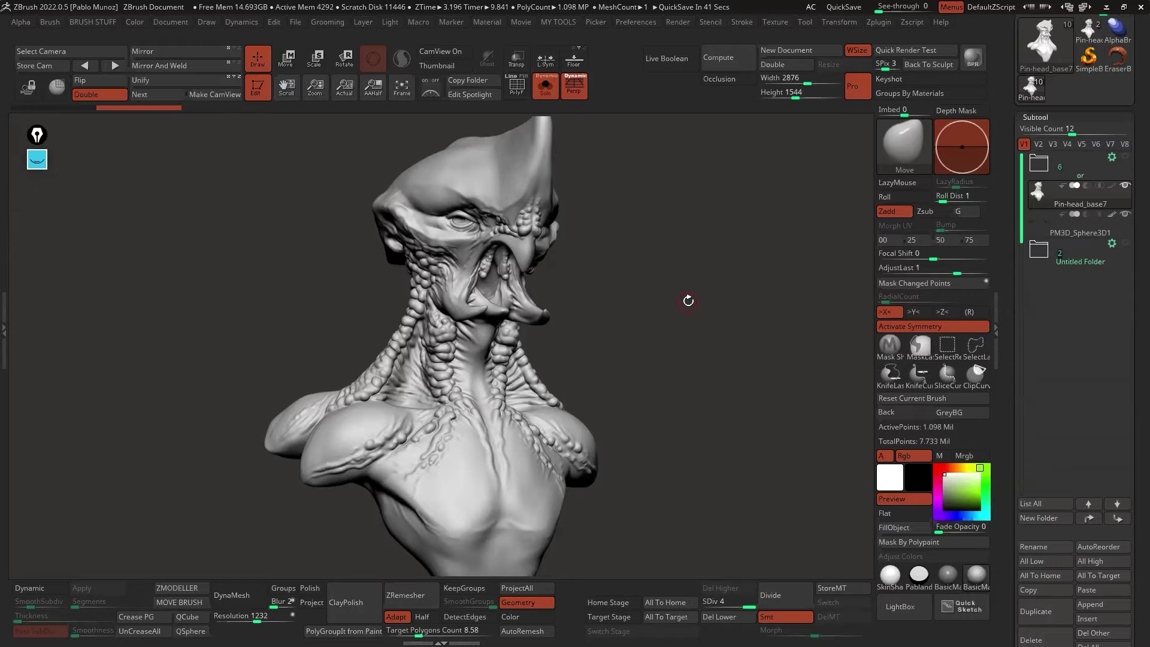
mouse_move(688, 301)
mouse_down()
mouse_move(617, 344)
mouse_move(691, 311)
mouse_move(671, 286)
mouse_move(645, 294)
mouse_up()
click(546, 87)
ctrl+right_drag(468, 258, 551, 309)
scroll(551, 309, up, 2)
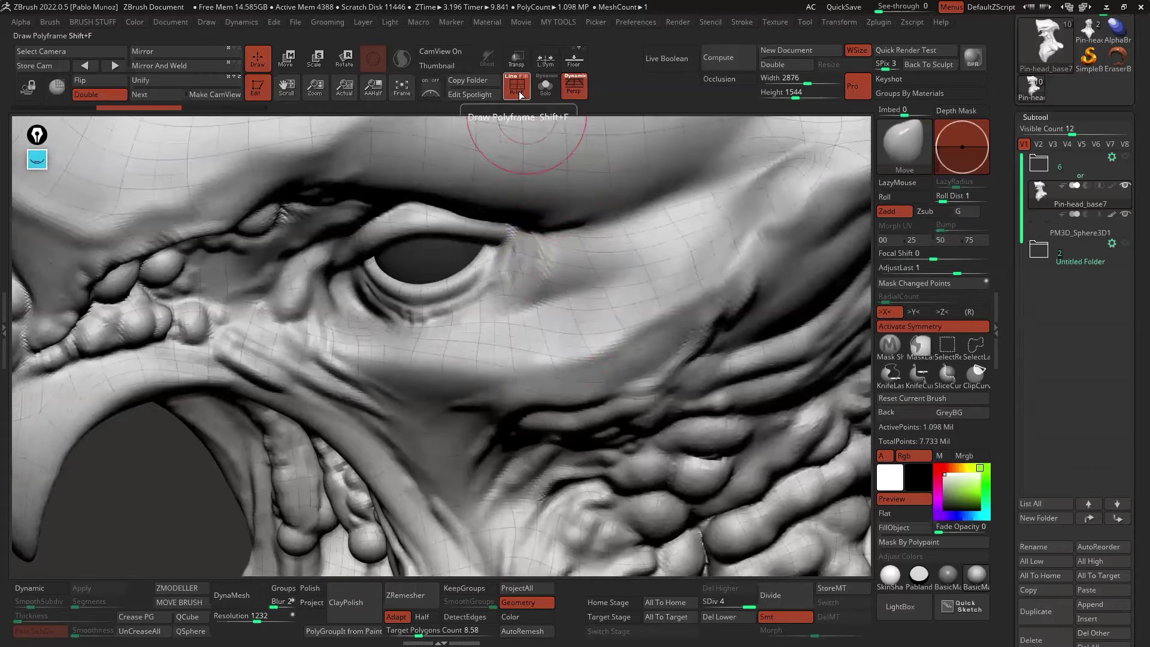
click(773, 597)
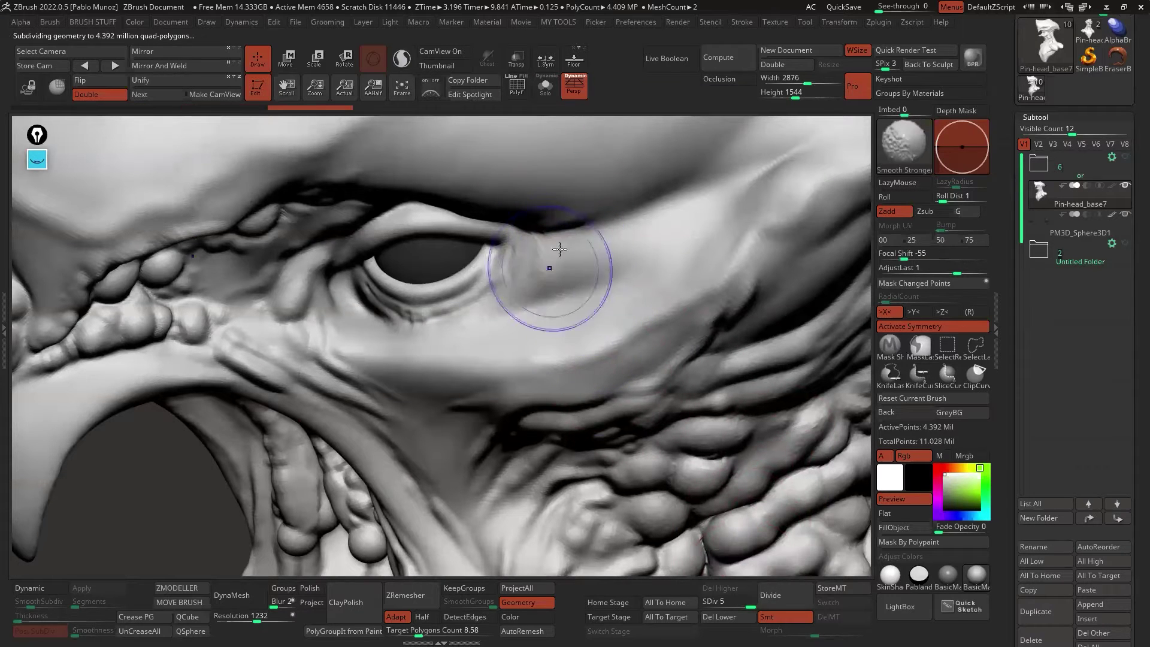
- Smooth the skin around the eye with the Smooth Stronger brush and view the Smooth deformation option
right_drag(620, 298, 595, 287)
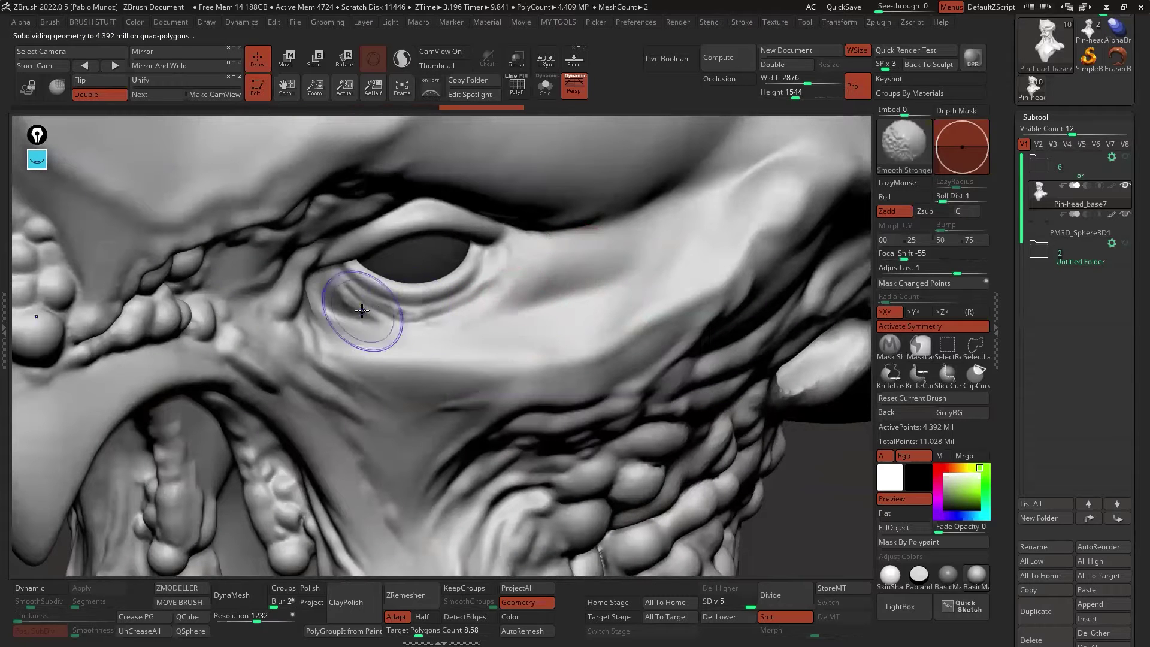
mouse_move(444, 405)
alt+right_down()
mouse_move(544, 343)
mouse_move(624, 385)
mouse_move(578, 364)
alt+right_up()
key(3)
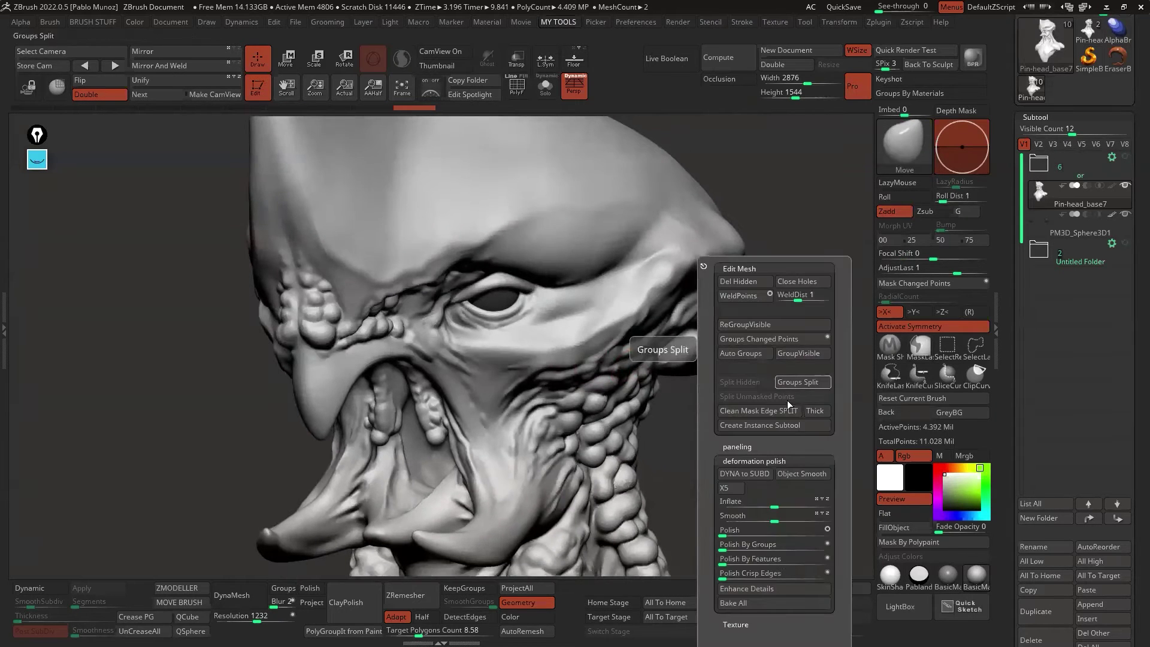
drag(779, 519, 797, 519)
click(797, 519)
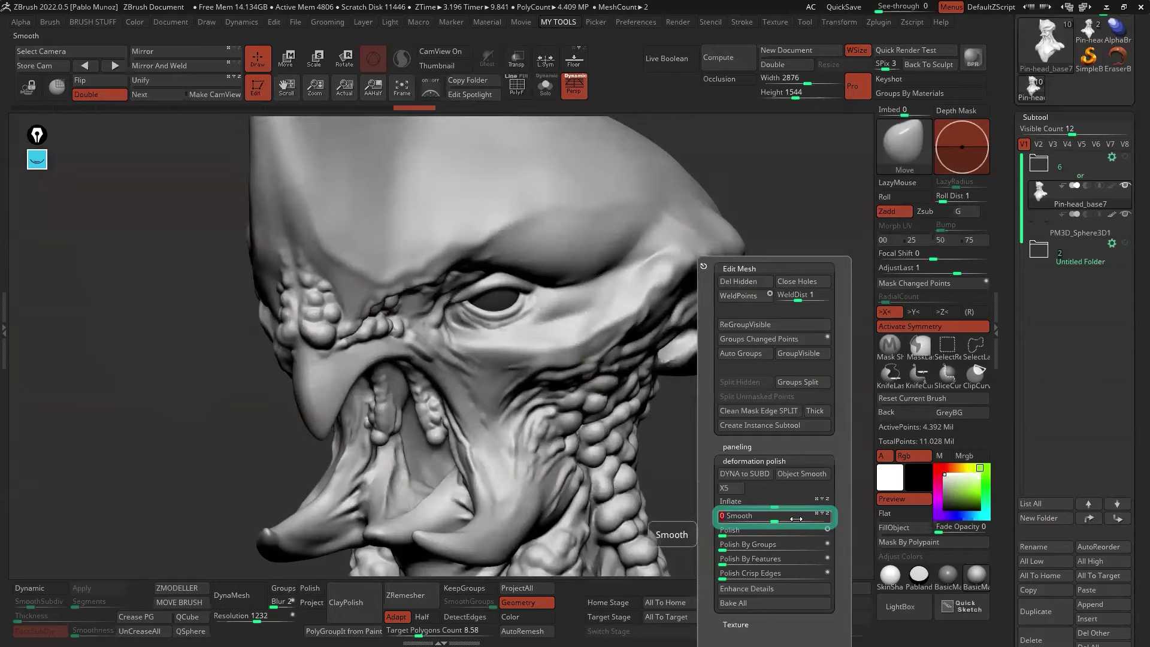
- Smooth the creases and bumps along the jaw and the side of the neck with the Smooth Stronger brush
mouse_move(600, 454)
shift+mouse_down()
mouse_move(598, 400)
mouse_move(599, 473)
shift+mouse_up()
mouse_move(626, 452)
alt+right_down()
mouse_move(592, 338)
mouse_move(574, 332)
alt+right_up()
key(shift)
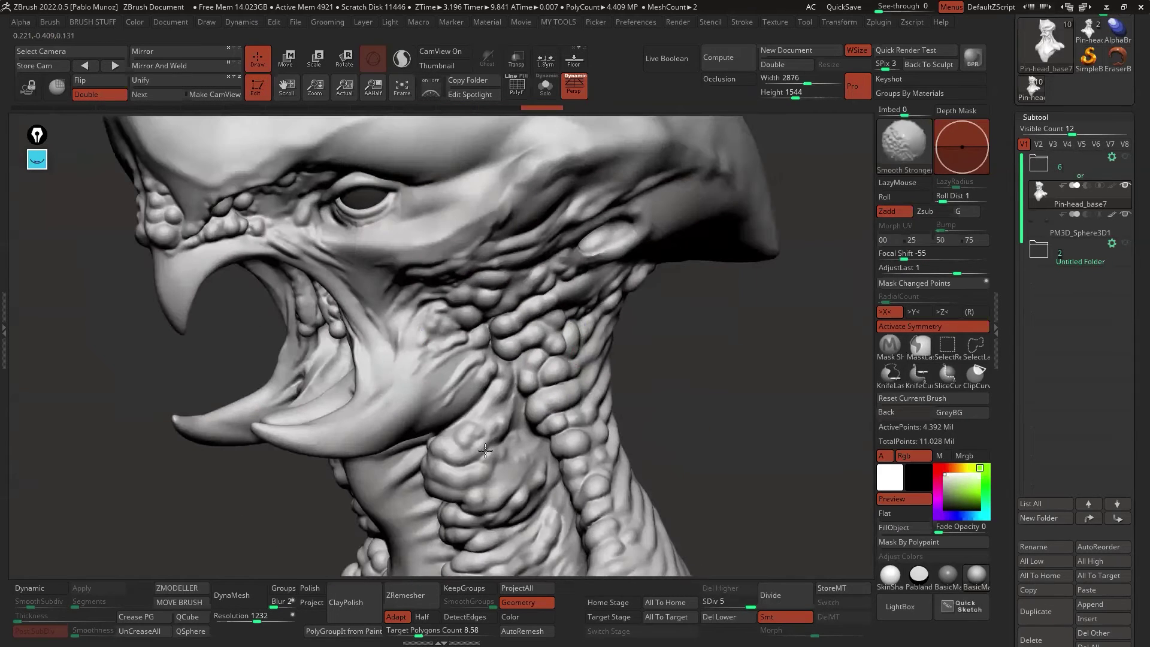
shift+drag(425, 498, 431, 486)
alt+right_drag(557, 420, 565, 329)
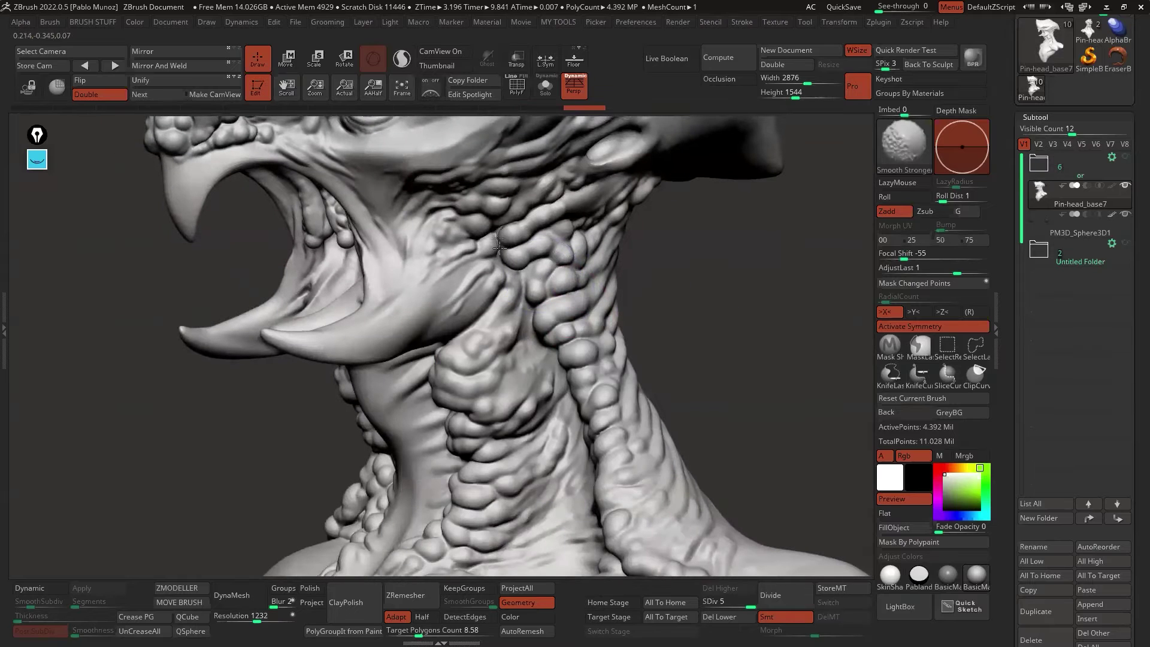
shift+drag(500, 244, 499, 233)
mouse_move(610, 253)
shift+mouse_down()
mouse_move(586, 468)
mouse_move(592, 461)
shift+mouse_up()
alt+right_drag(607, 448, 621, 345)
mouse_move(500, 393)
shift+mouse_down()
mouse_move(492, 411)
mouse_move(526, 462)
shift+mouse_up()
mouse_move(525, 462)
alt+right_down()
mouse_move(575, 386)
mouse_move(650, 380)
alt+right_up()
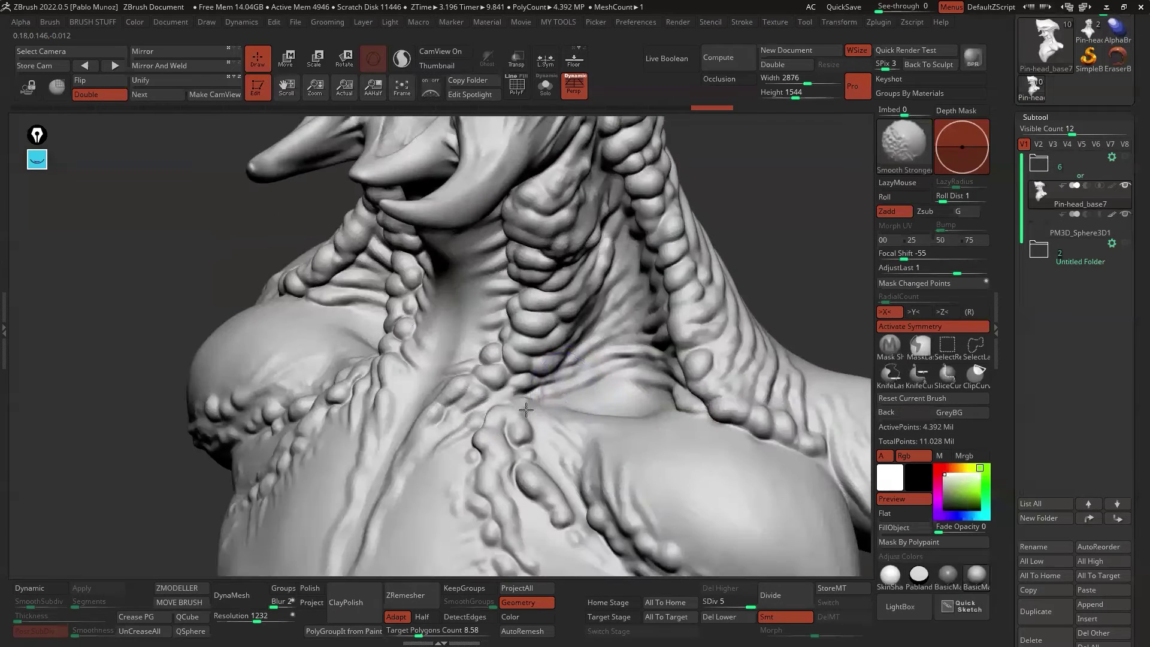
- Soften the raised folds on the upper chest and the bumps where the neck meets the shoulder
shift+drag(526, 411, 504, 478)
alt+right_drag(605, 452, 630, 359)
mouse_move(635, 367)
shift+mouse_down()
mouse_move(696, 444)
mouse_move(759, 331)
mouse_move(689, 283)
shift+mouse_up()
right_drag(671, 270, 736, 234)
- Smooth the front of the neck and the folds around the mouth and mandibles with the Smooth Stronger brush
mouse_move(552, 268)
shift+mouse_down()
mouse_move(480, 270)
mouse_move(537, 210)
shift+mouse_up()
alt+right_drag(536, 210, 527, 334)
shift+drag(533, 274, 511, 232)
alt+right_drag(509, 345, 529, 498)
shift+drag(570, 336, 578, 252)
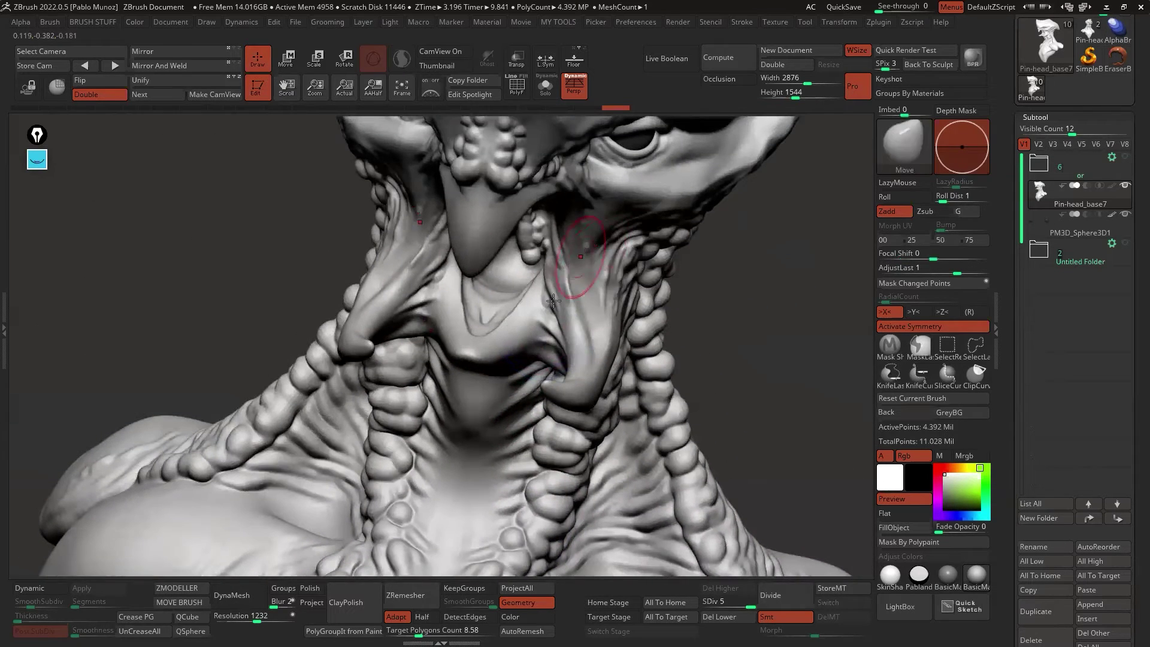
alt+right_drag(577, 244, 521, 420)
shift+drag(558, 383, 548, 354)
mouse_move(542, 360)
ctrl+right_down()
mouse_move(533, 292)
mouse_move(641, 377)
mouse_move(680, 354)
mouse_move(695, 305)
mouse_move(659, 352)
ctrl+right_up()
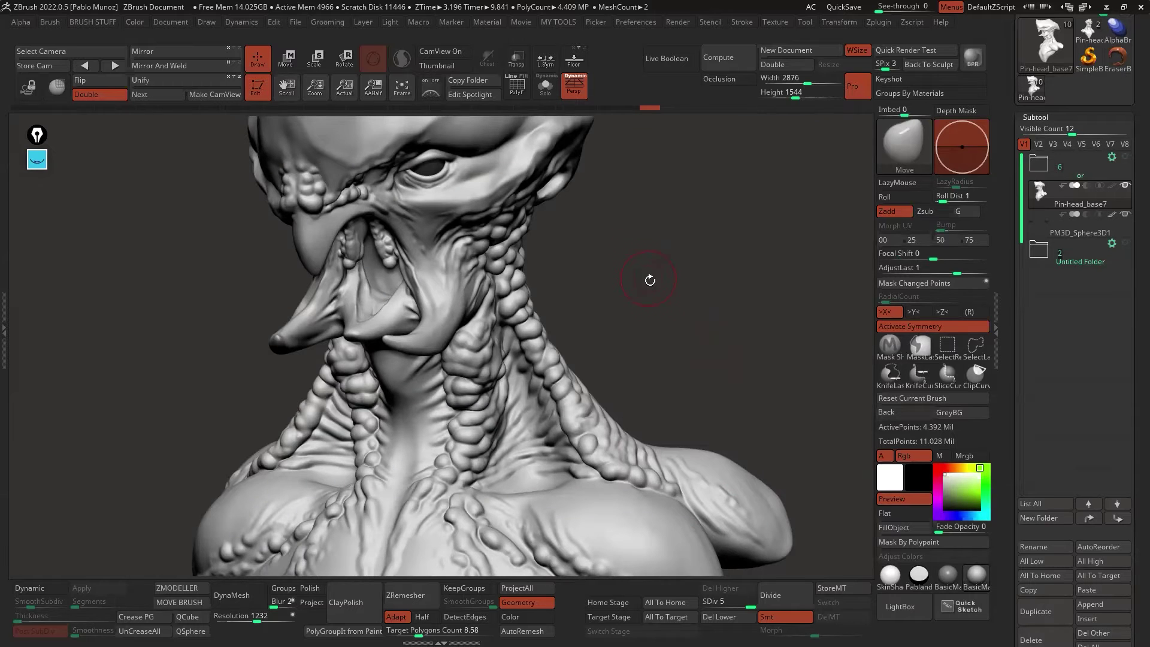
- Quick-save the project and divide the Pin-head_base7 mesh to subdivision level 6
ctrl+right_drag(663, 299, 619, 257)
alt+right_drag(619, 257, 665, 316)
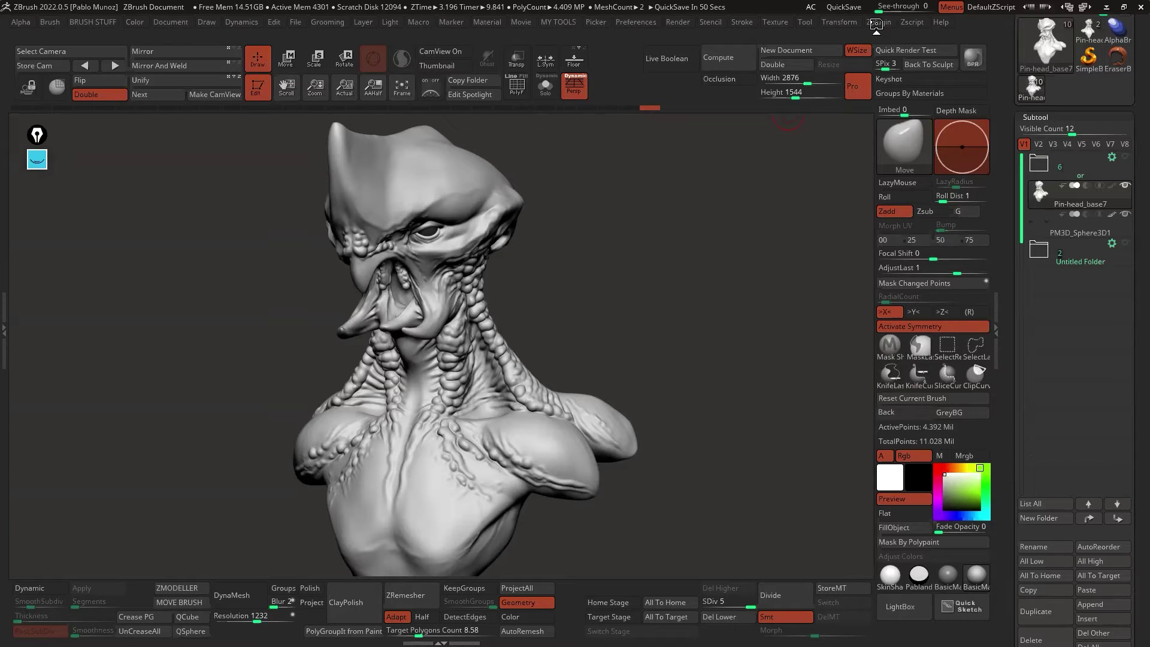
click(853, 8)
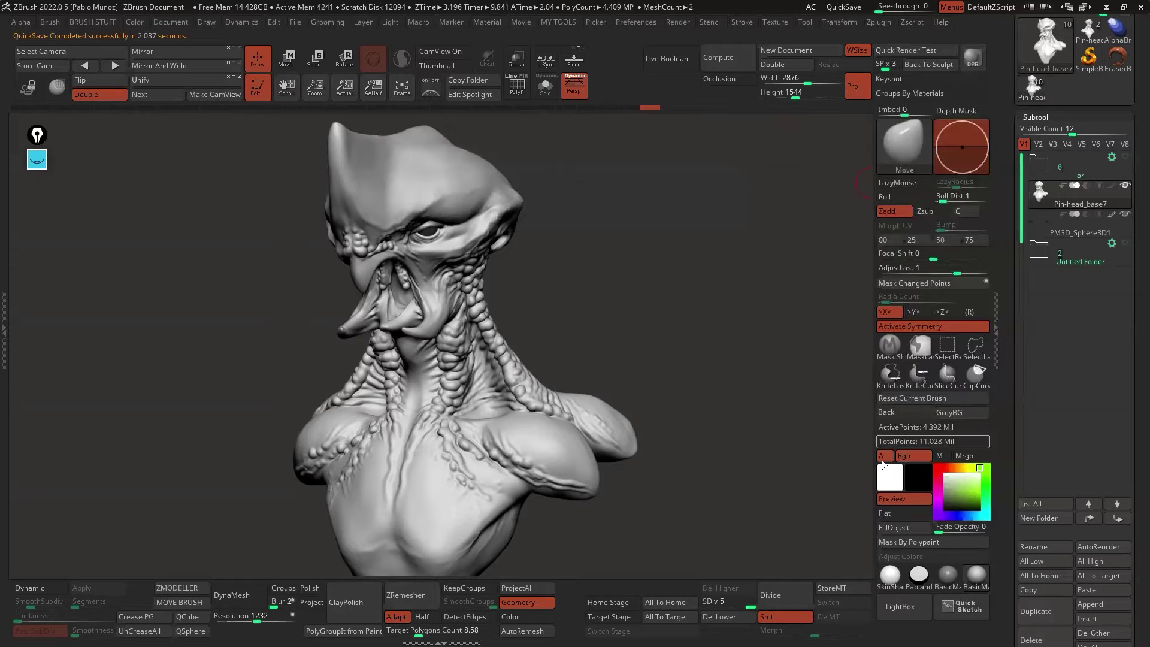
click(771, 593)
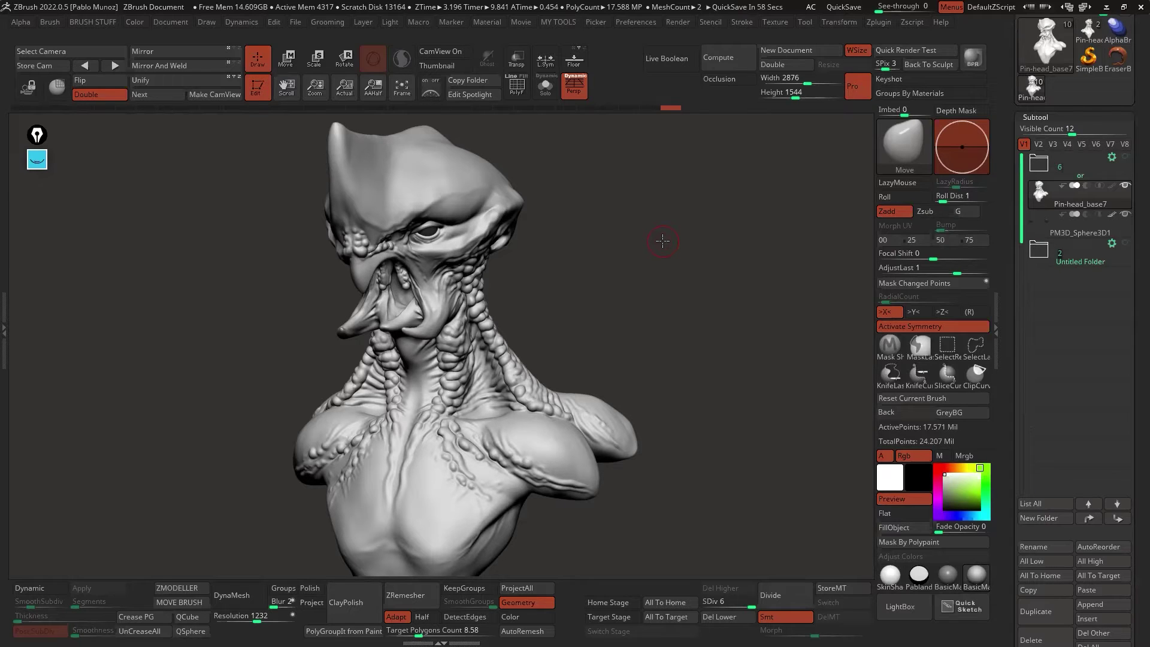
- Switch to the DamStandard brush for carving into the Pin-head_base7 mesh
drag(663, 243, 641, 305)
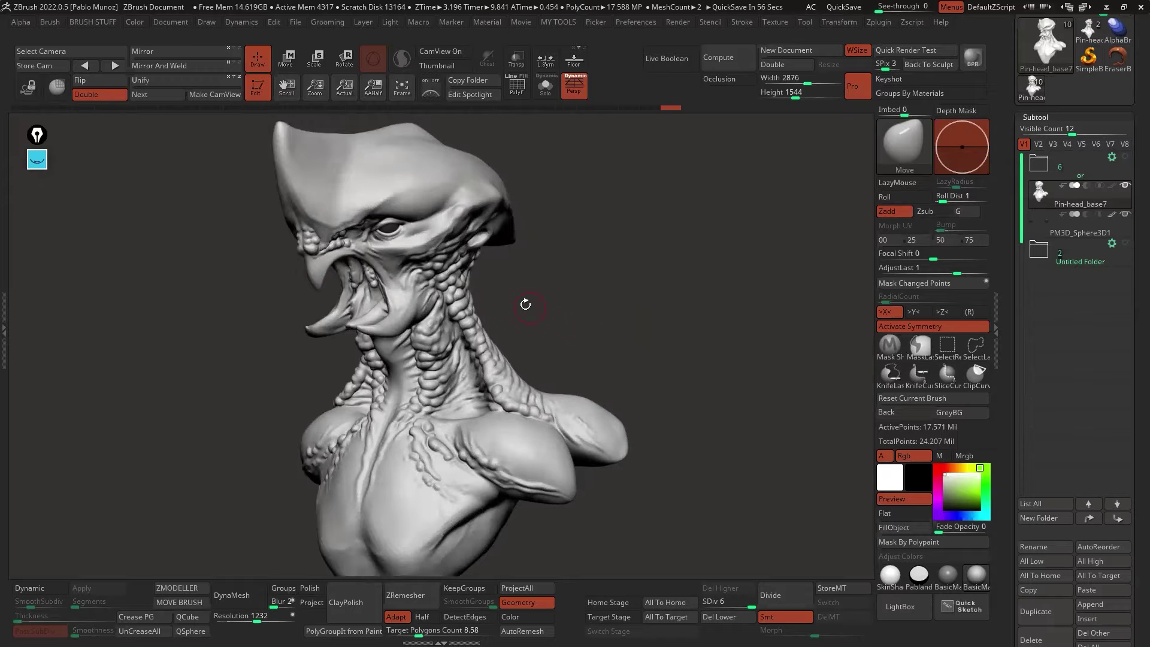
alt+drag(525, 305, 629, 314)
ctrl+right_drag(517, 243, 522, 307)
drag(688, 314, 690, 337)
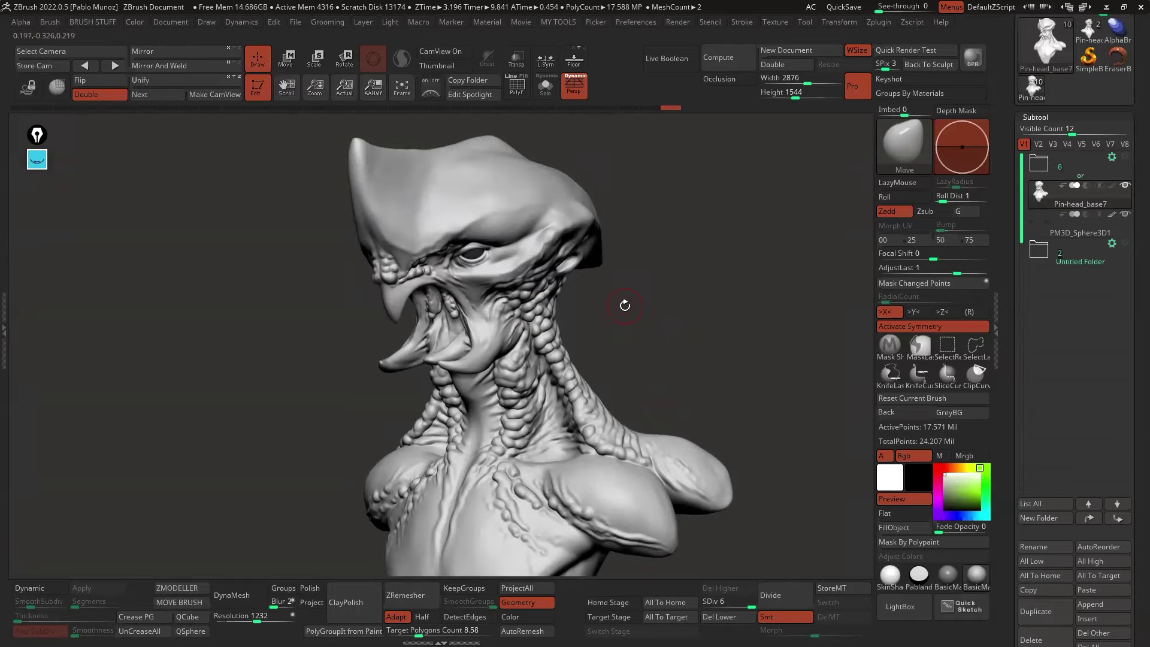
drag(698, 314, 711, 292)
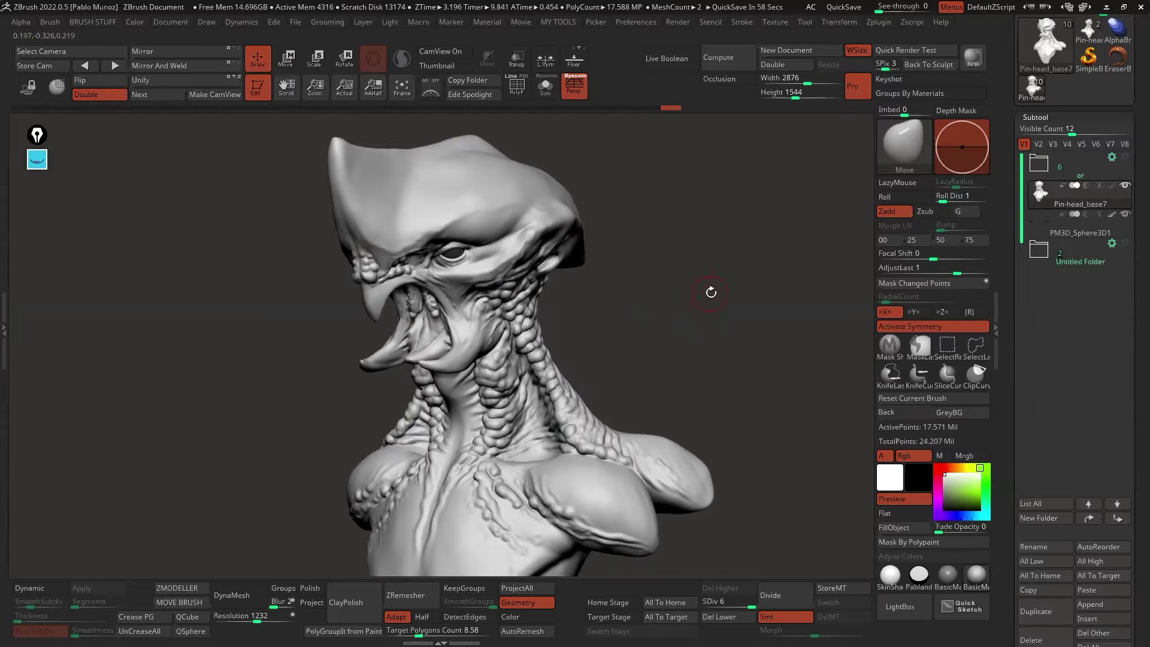
key(b)
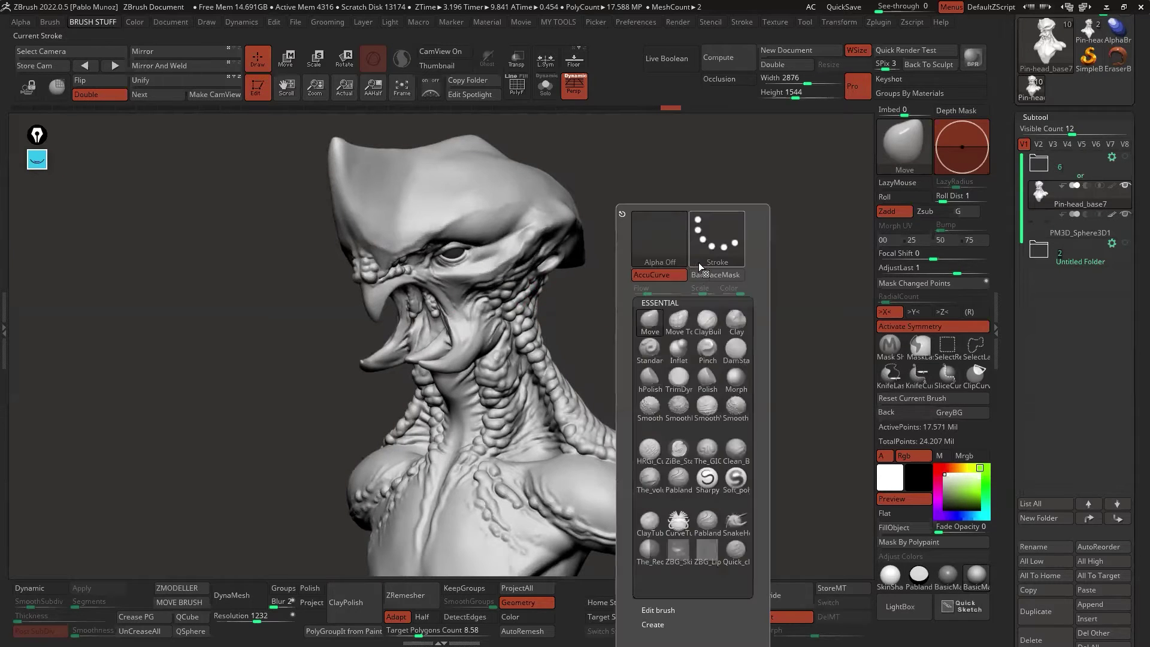
click(735, 353)
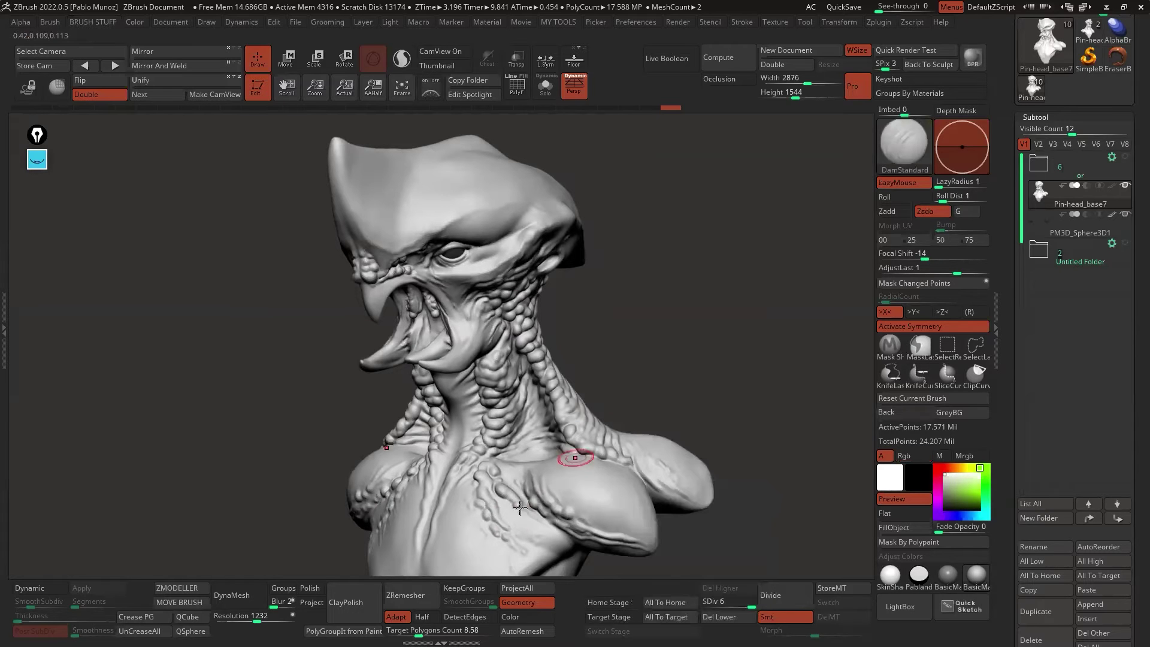
- Soften the folds at the inner corner of the eye with the Smooth Stronger brush
ctrl+right_drag(484, 291, 505, 240)
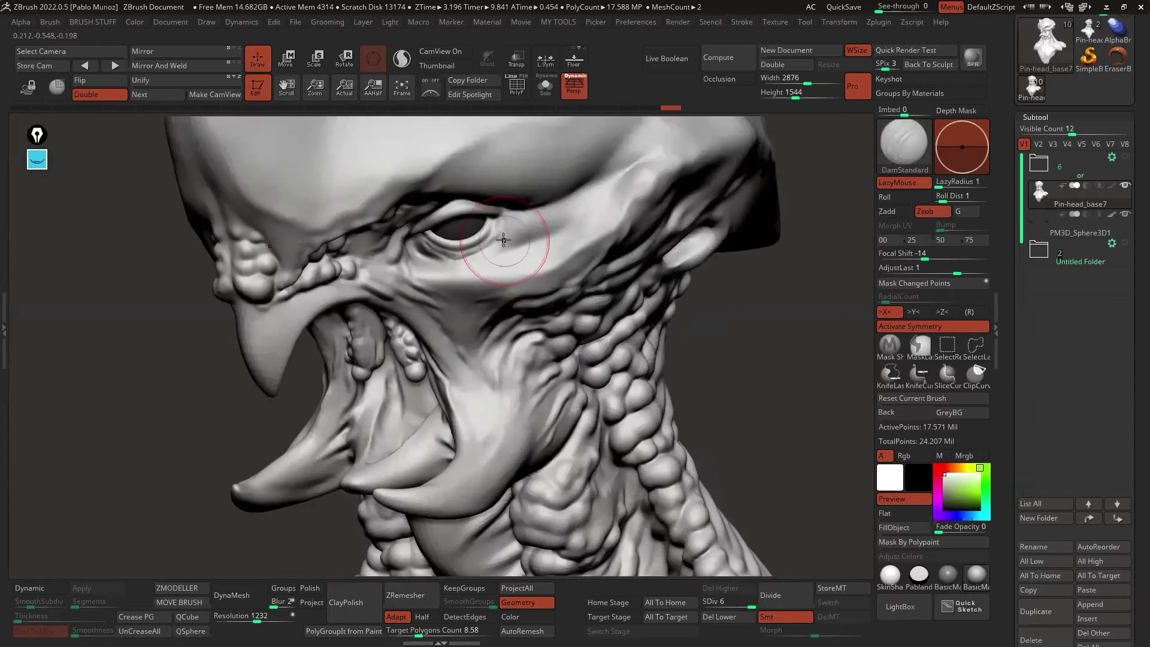
right_click(467, 313)
mouse_move(467, 314)
ctrl+right_down()
mouse_move(501, 255)
mouse_move(520, 259)
mouse_move(524, 246)
ctrl+right_up()
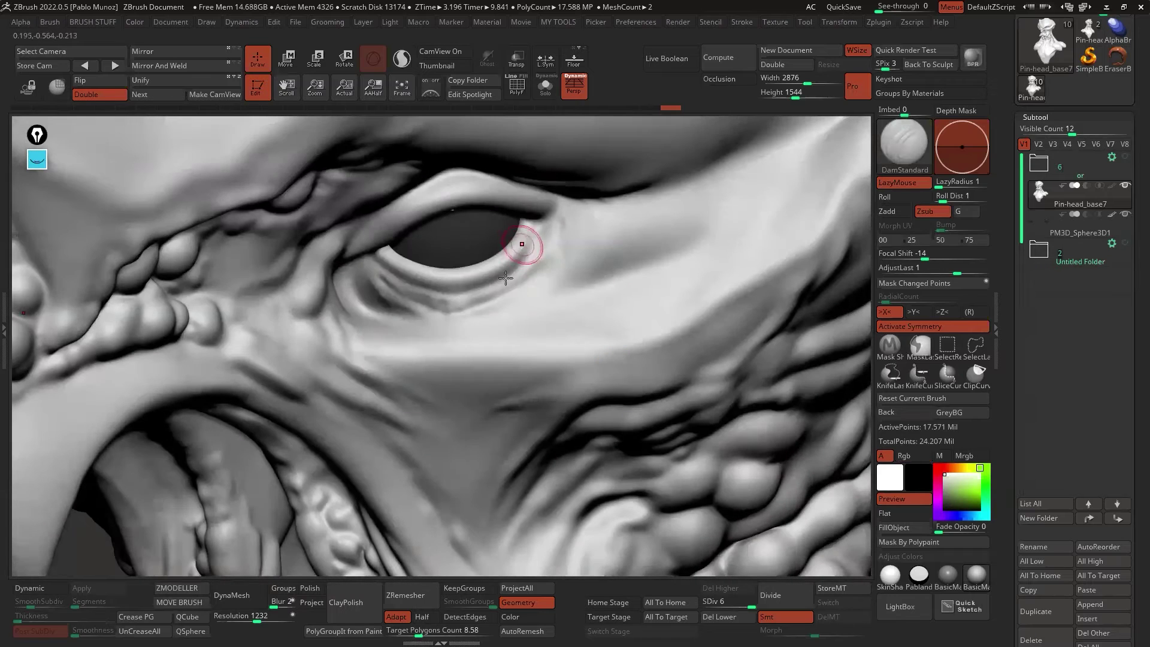
key(shift)
shift+drag(347, 282, 361, 265)
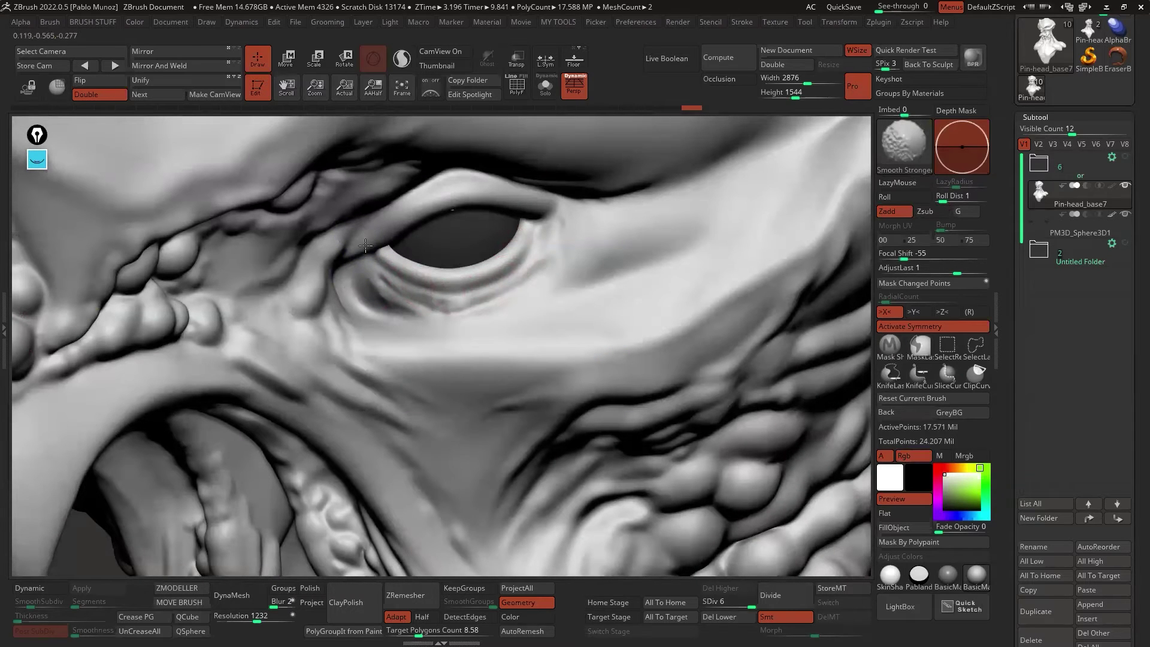
- Carve and soften fine creases between the upper eyelid and the inner brow, undoing the first trial stroke
right_drag(433, 230, 405, 286)
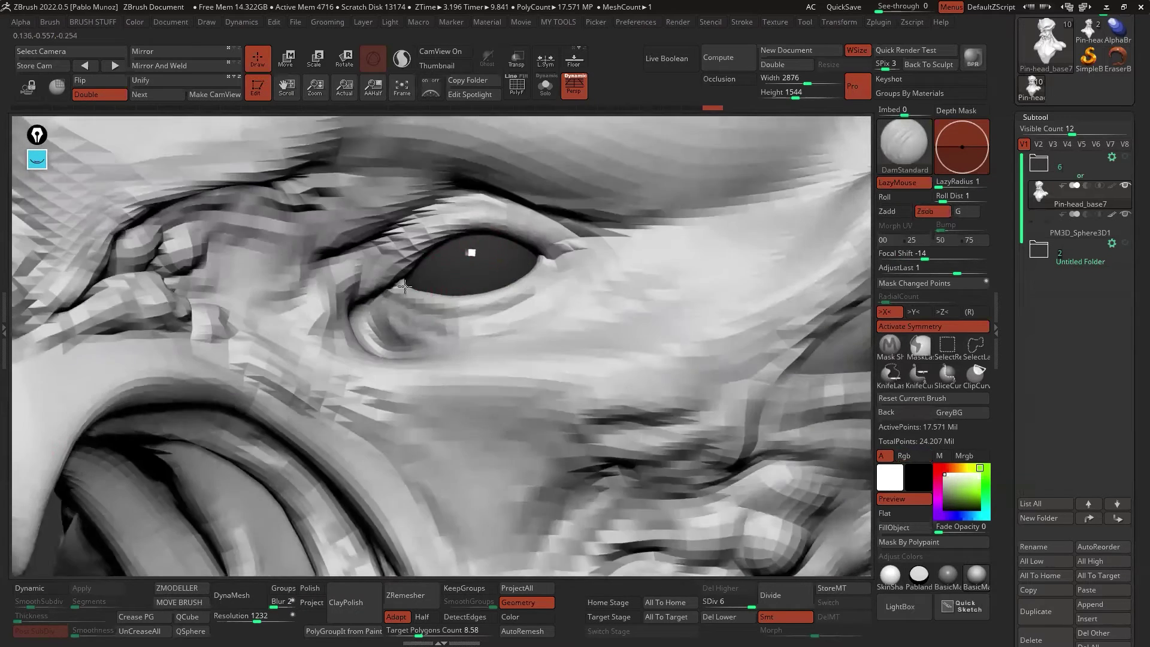
mouse_move(403, 231)
mouse_down()
mouse_move(369, 275)
mouse_move(428, 205)
mouse_up()
key(ctrl+z)
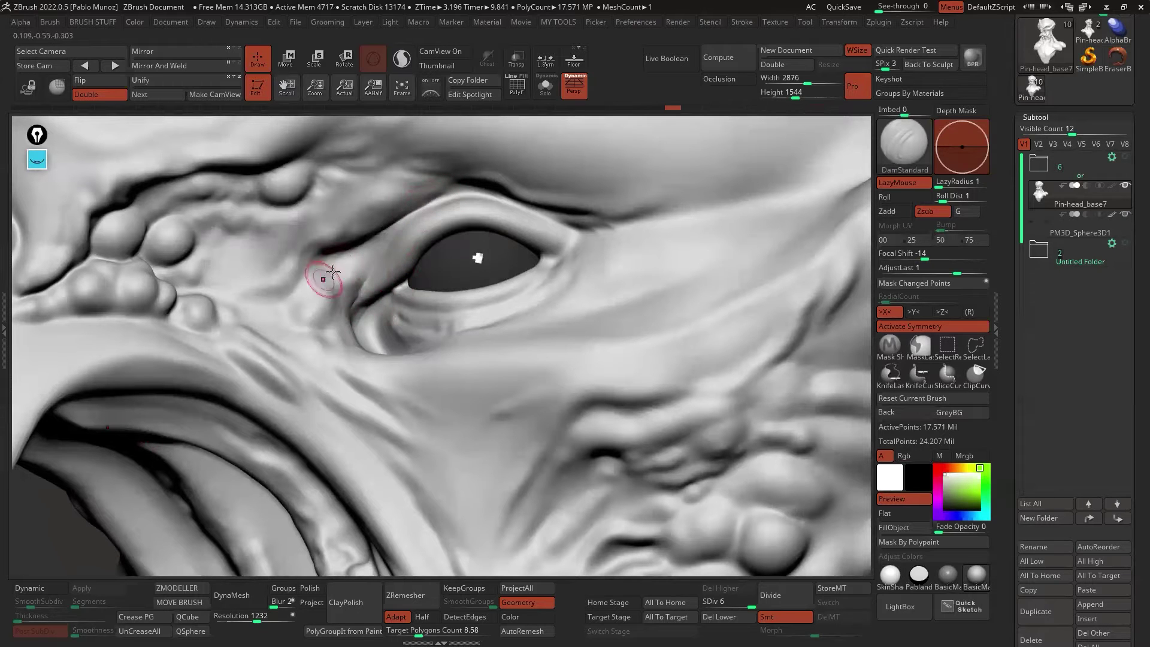
shift+drag(420, 183, 356, 231)
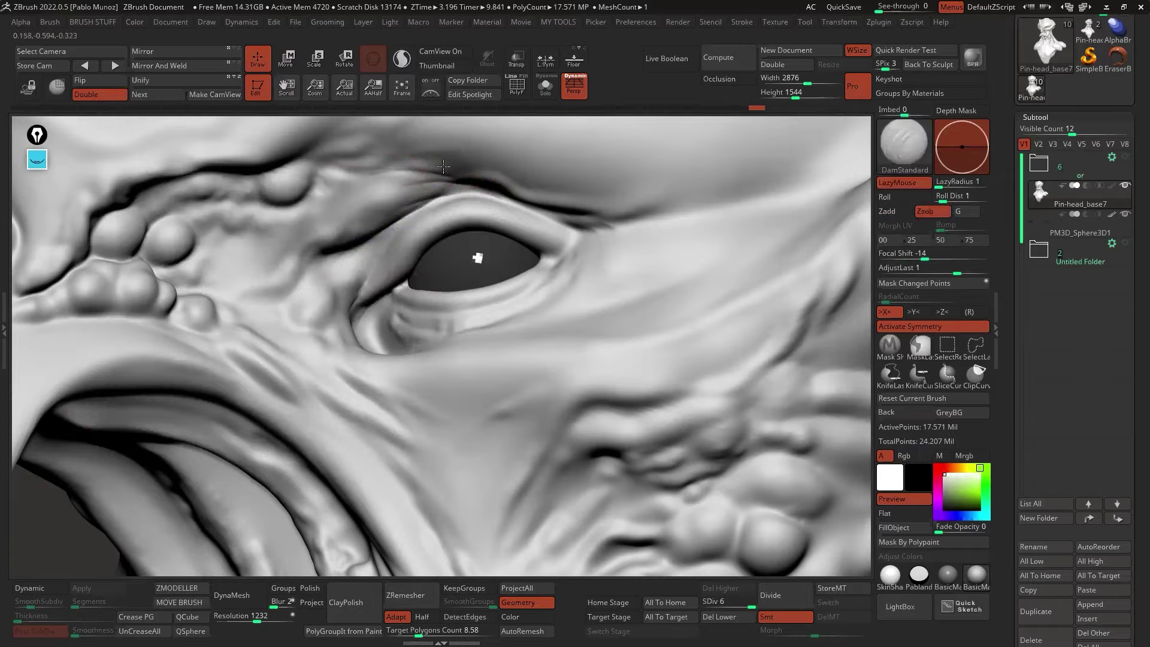
mouse_move(440, 170)
shift+mouse_down()
mouse_move(372, 179)
mouse_move(390, 192)
shift+mouse_up()
mouse_move(318, 185)
mouse_down()
mouse_move(363, 183)
mouse_move(326, 199)
mouse_up()
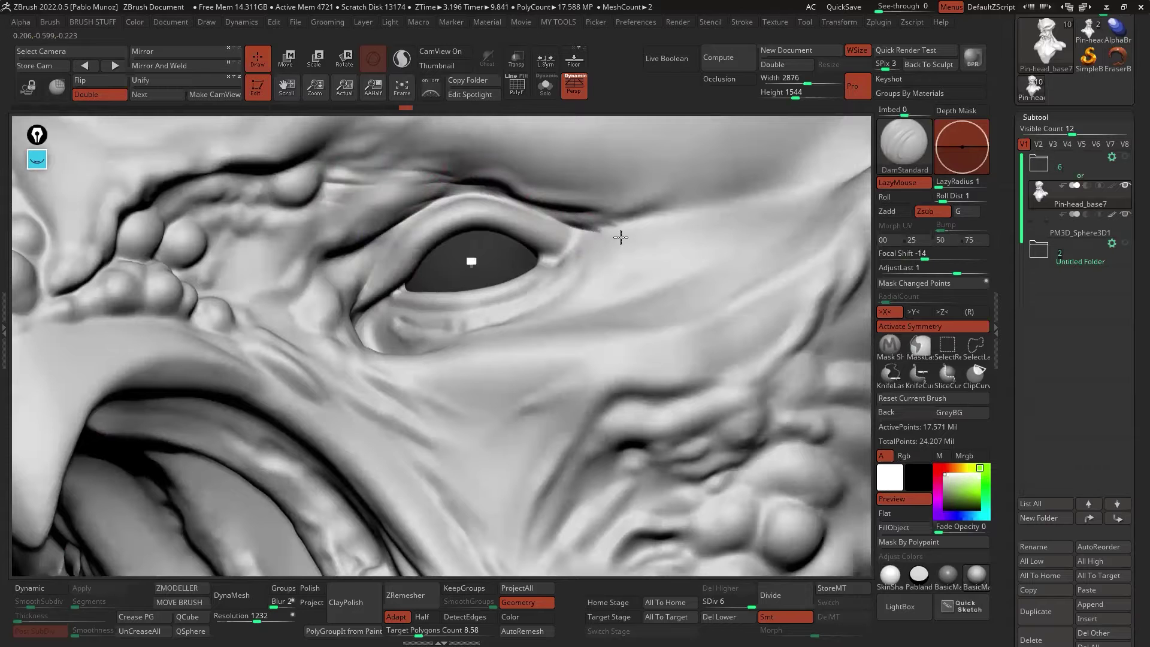
- Carve fine crease lines trailing outward from the outer end of the upper eyelid beneath the brow
drag(620, 237, 579, 217)
drag(674, 229, 584, 211)
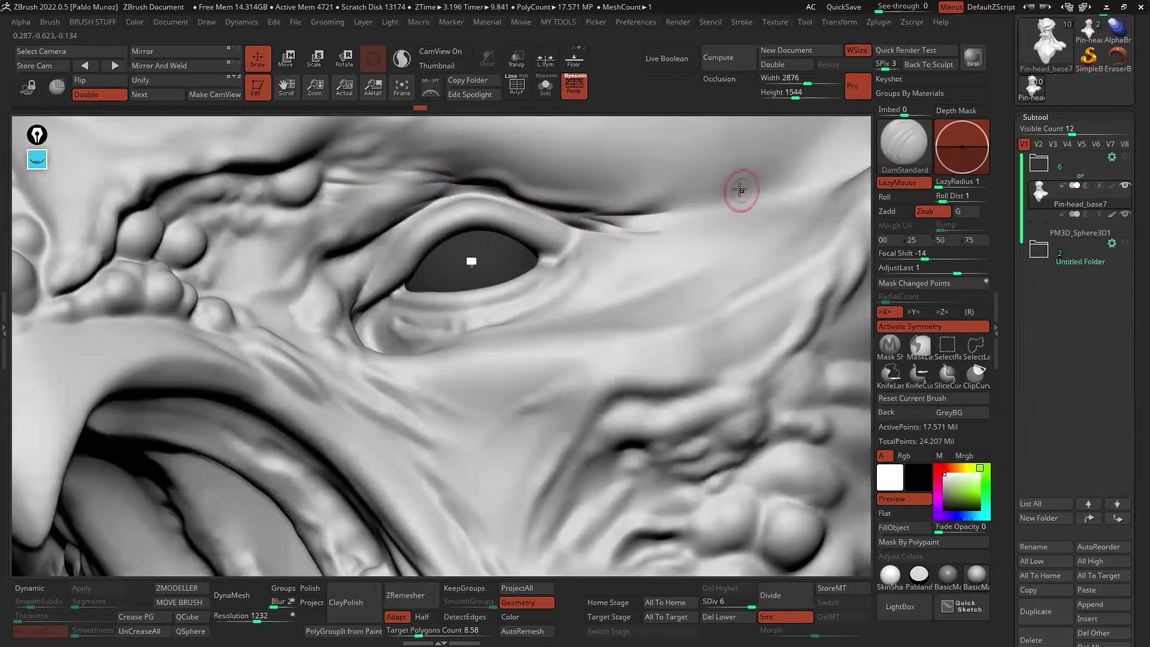
drag(684, 211, 662, 206)
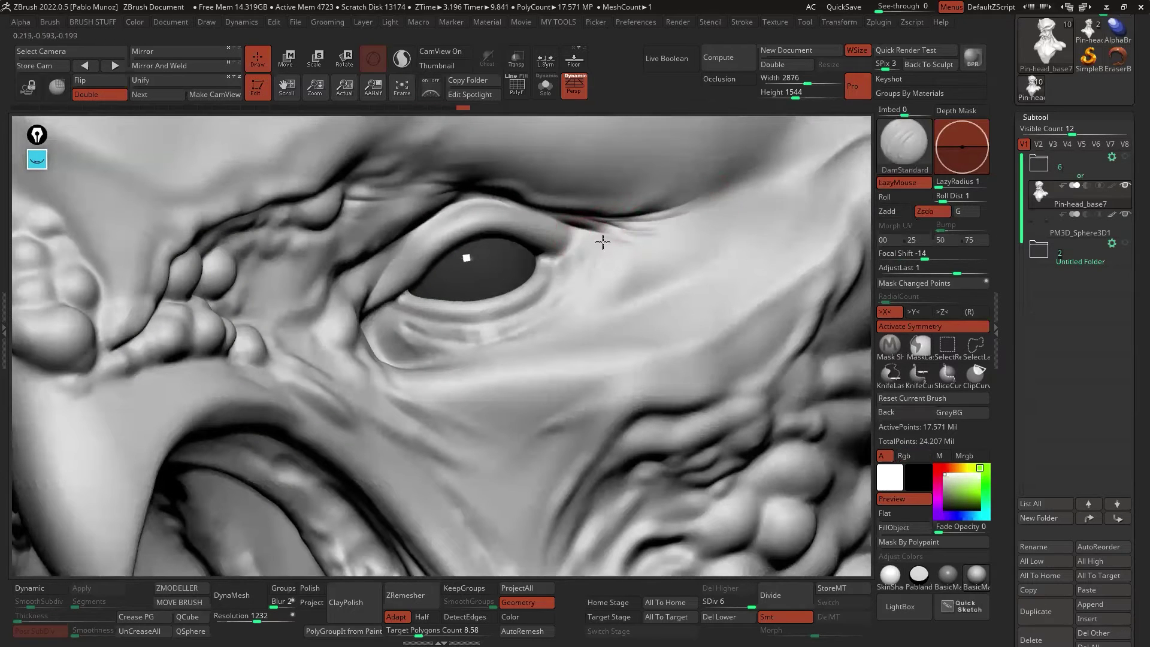
- Carve curved wrinkles around the outer corner of the eye and soften where they fade into the cheek
drag(601, 240, 545, 255)
key(shift)
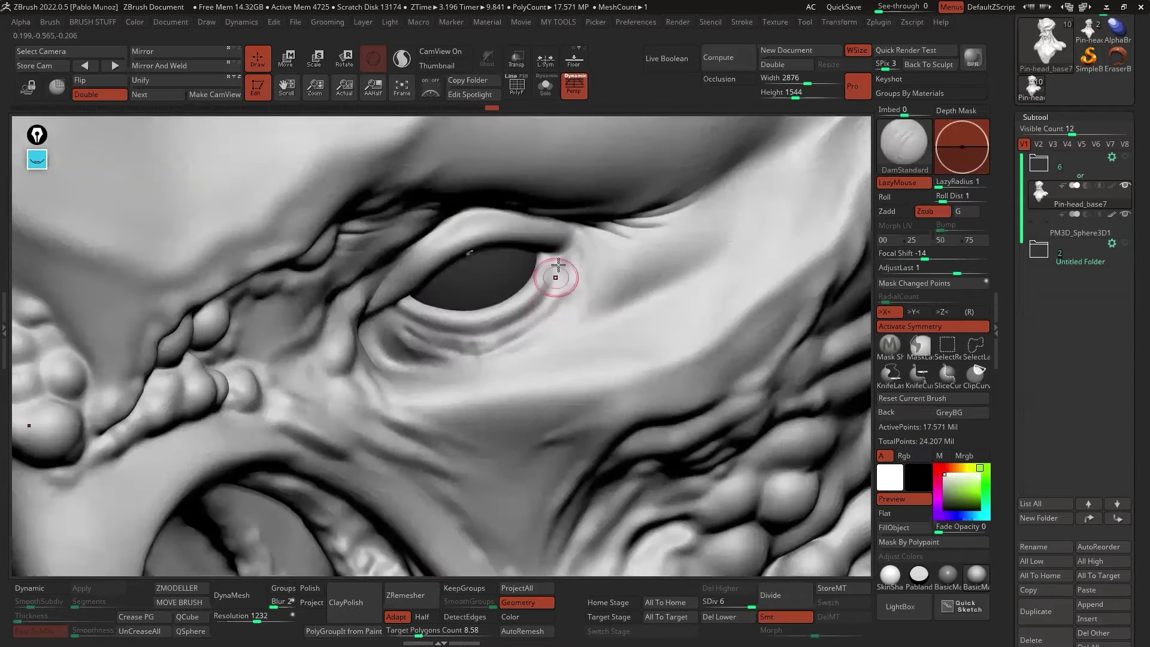
mouse_move(560, 264)
mouse_down()
mouse_move(504, 332)
mouse_move(563, 308)
mouse_up()
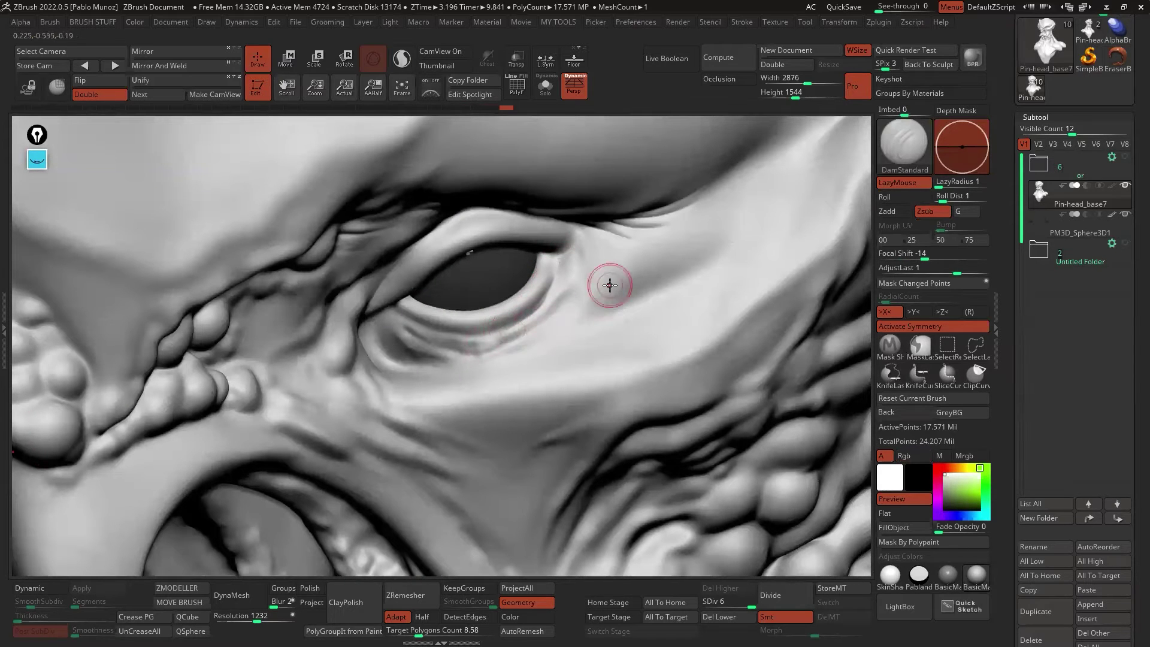
shift+drag(683, 220, 668, 228)
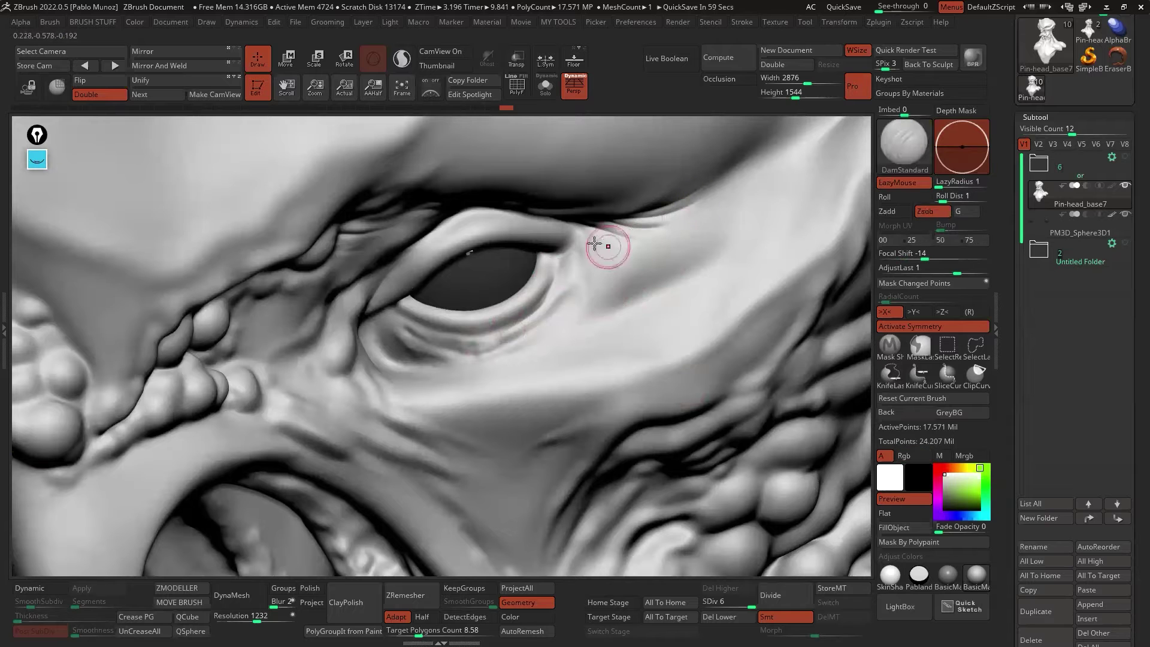
drag(582, 244, 567, 301)
alt+right_drag(590, 265, 606, 236)
mouse_move(607, 214)
shift+mouse_down()
mouse_move(603, 255)
mouse_move(572, 293)
mouse_move(555, 292)
shift+mouse_up()
alt+right_drag(579, 281, 603, 264)
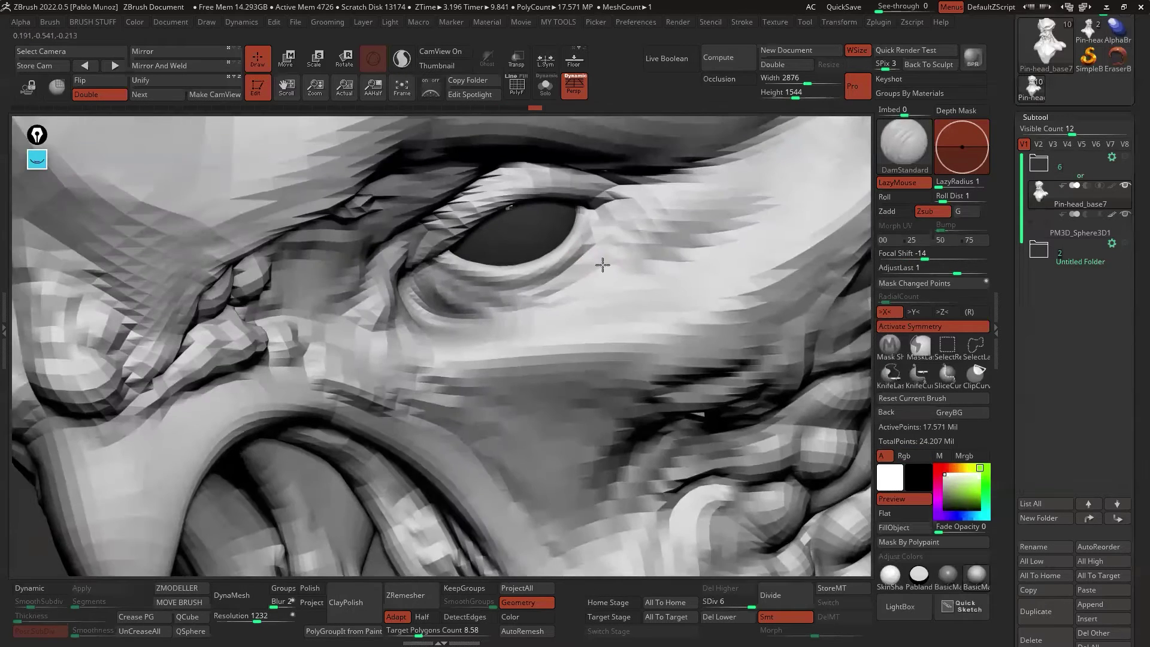
drag(601, 268, 557, 295)
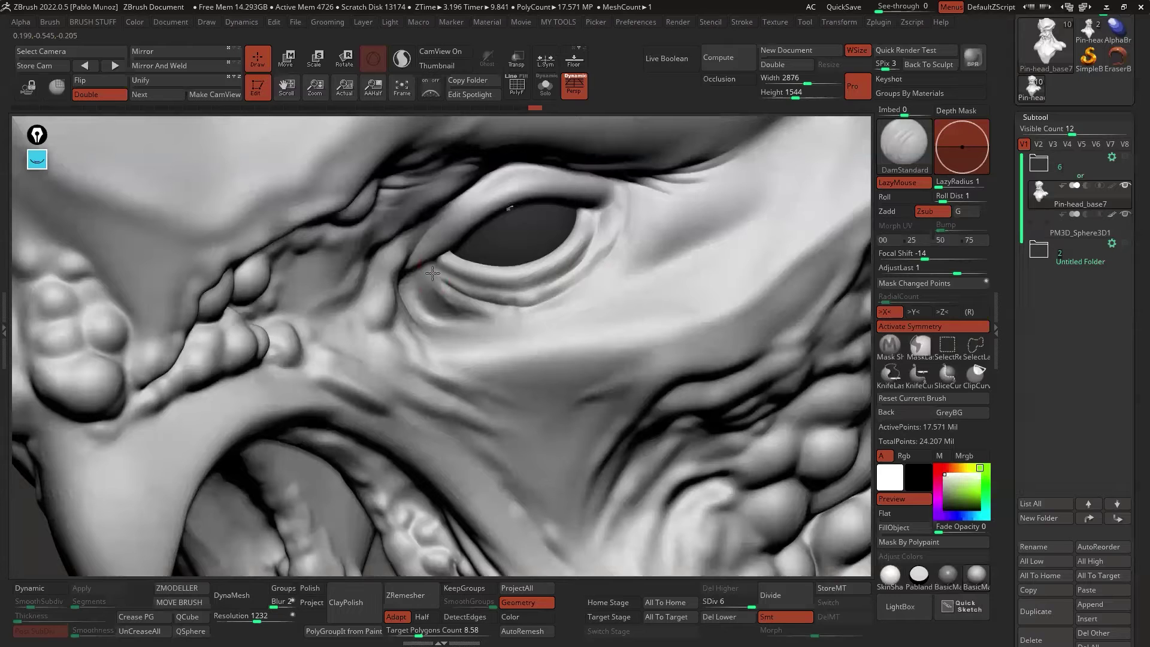
- Carve and blend short wrinkles in the hollow below the eye's inner corner
key(shift)
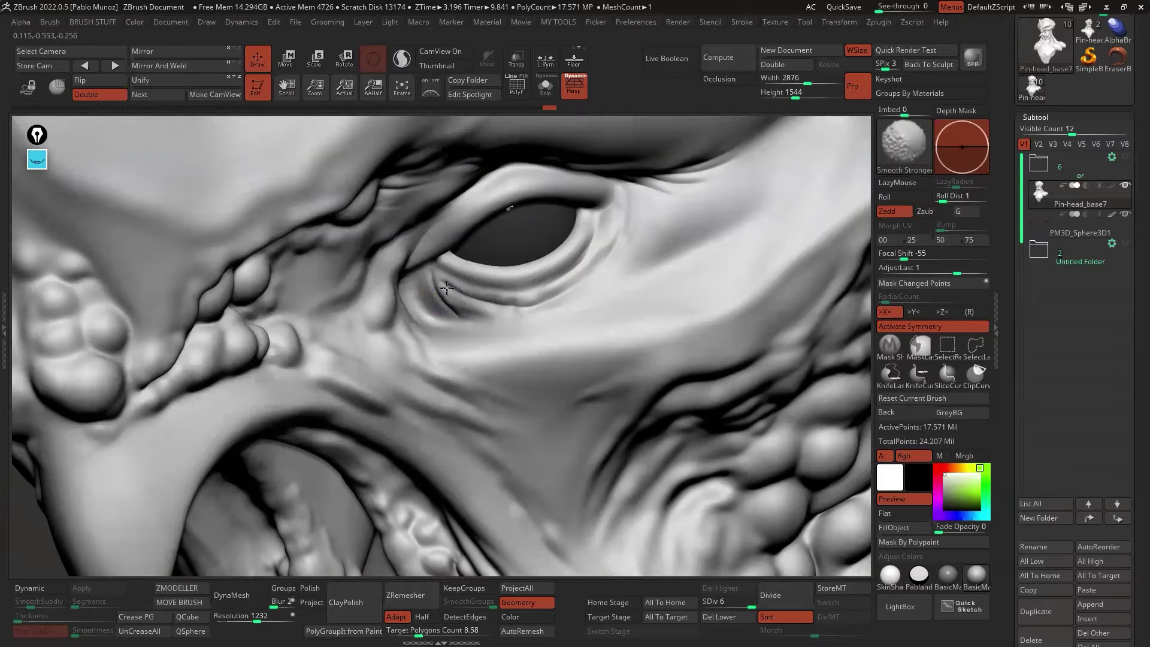
shift+drag(447, 288, 443, 294)
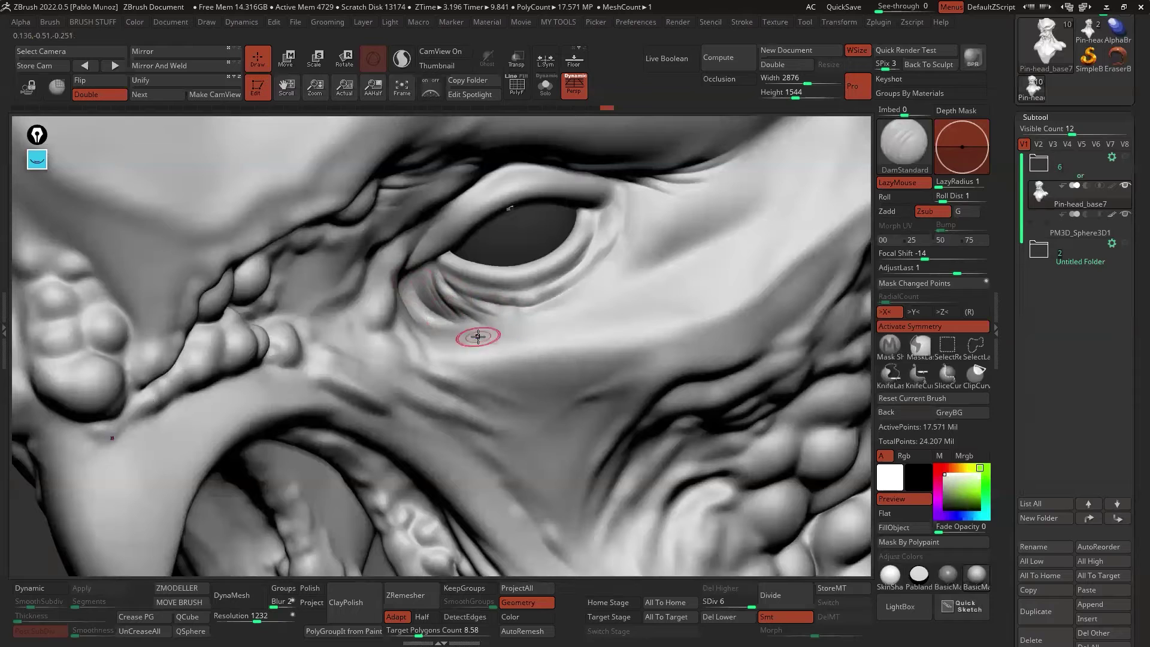
key(shift)
drag(441, 314, 503, 342)
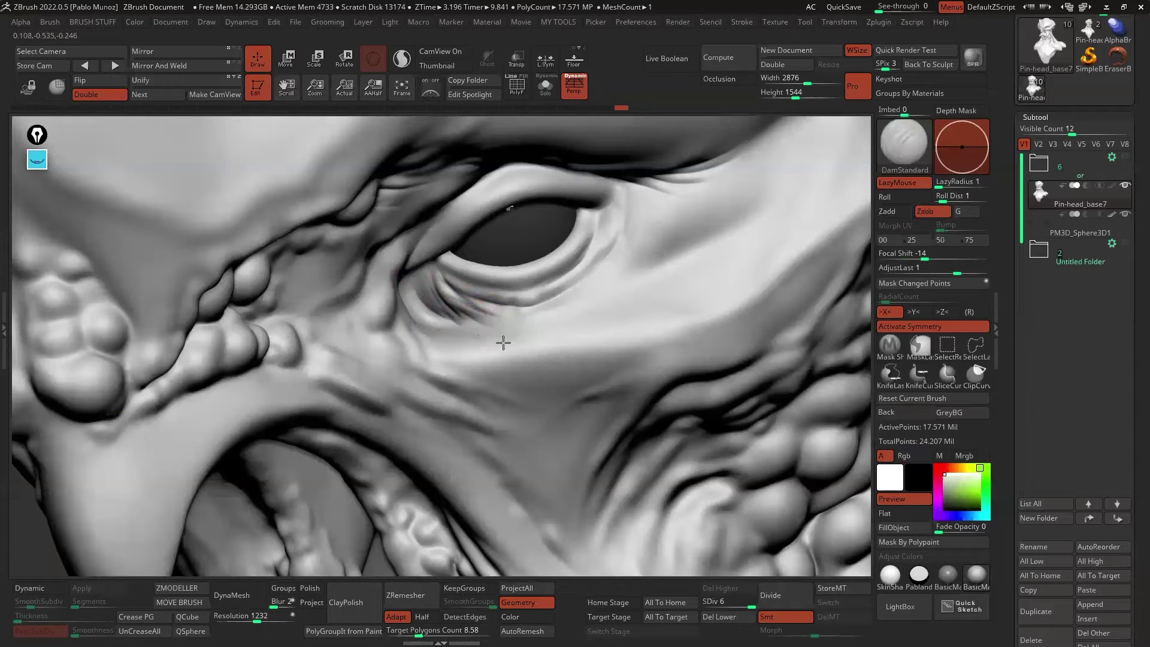
- Deepen the lower eyelid folds from the outer corner to beneath the eye, smoothing their outer ends
drag(609, 236, 565, 259)
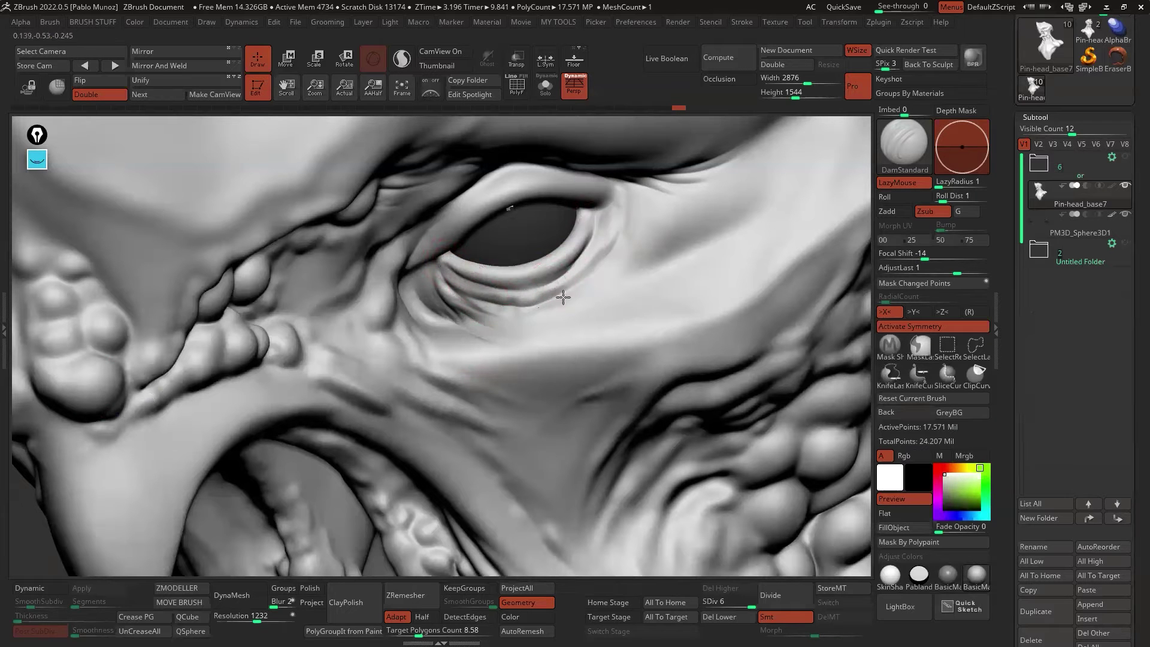
drag(564, 297, 599, 270)
right_drag(611, 298, 642, 247)
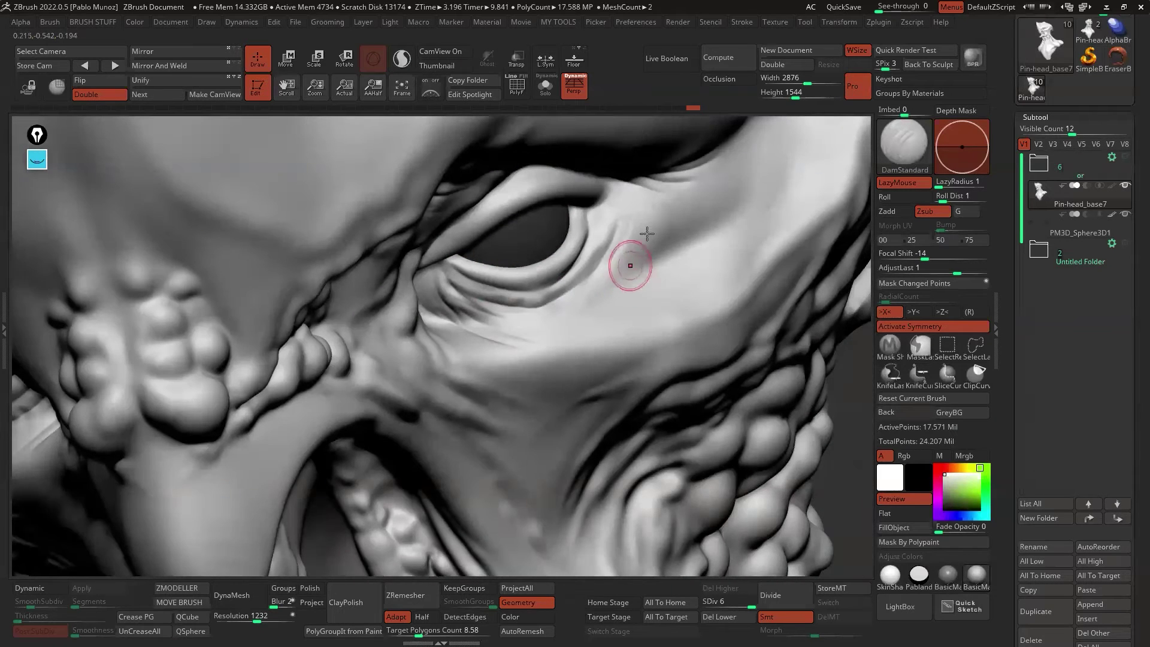
drag(633, 259, 531, 326)
mouse_move(590, 304)
shift+mouse_down()
mouse_move(646, 226)
mouse_move(630, 239)
shift+mouse_up()
mouse_move(645, 296)
right_down()
mouse_move(604, 304)
mouse_move(582, 291)
right_up()
- Carve creases across the cheekbone and up the ridge at the temple with DamStandard, smoothing the cheekbone lines
key(space)
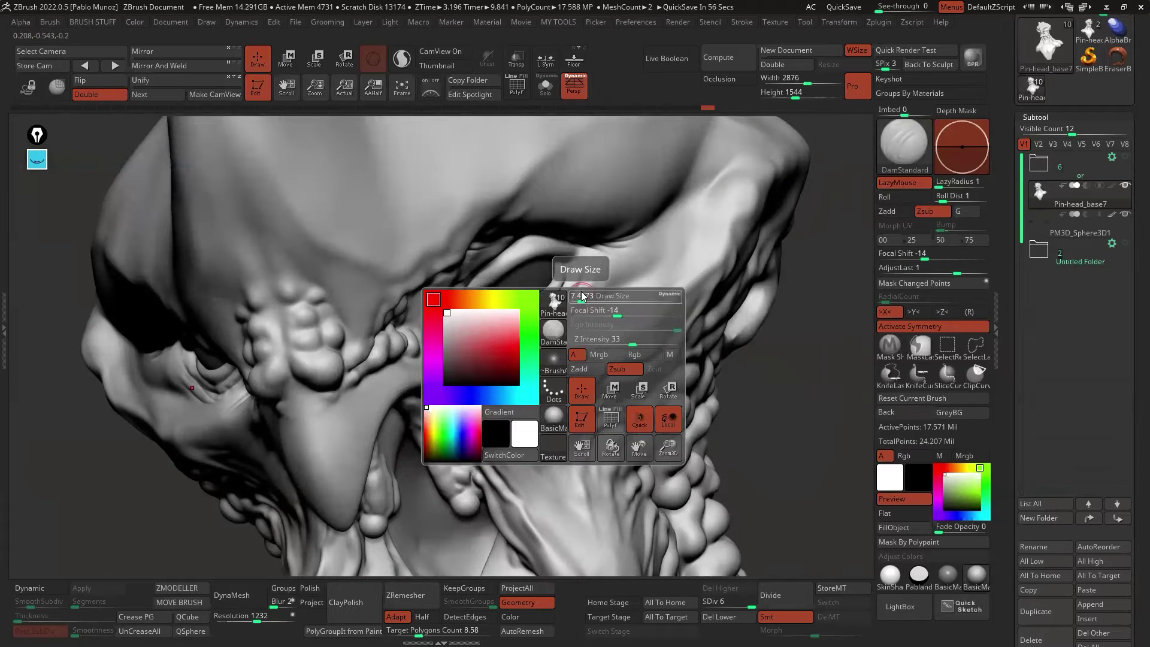
key(shift)
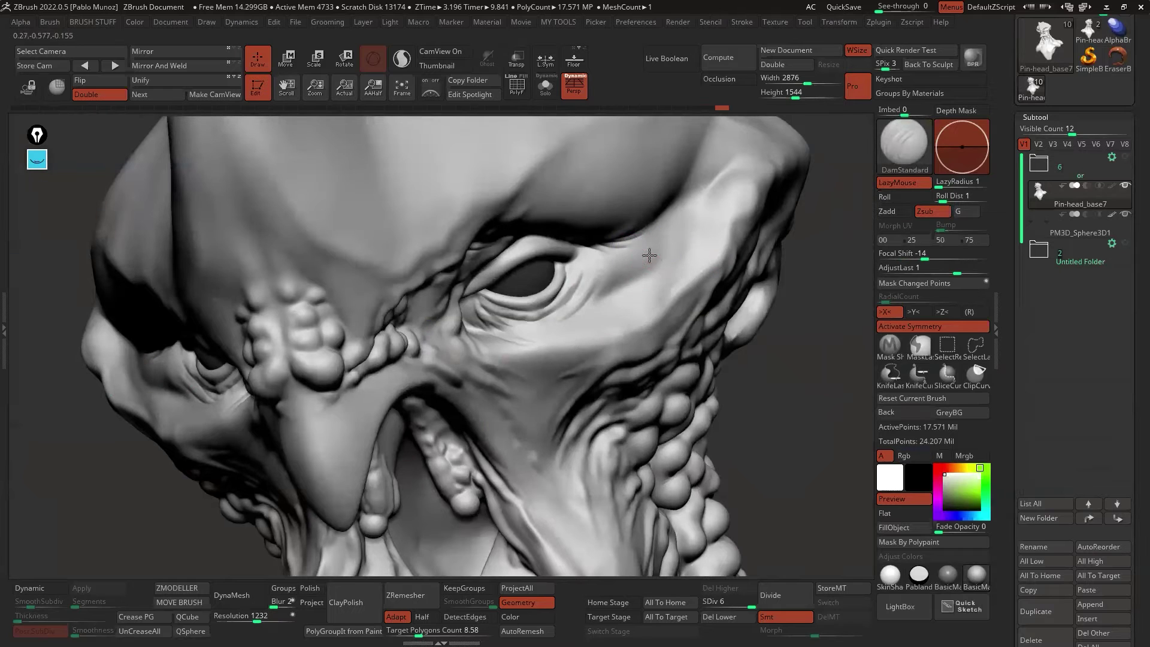
right_drag(645, 267, 667, 229)
key(shift)
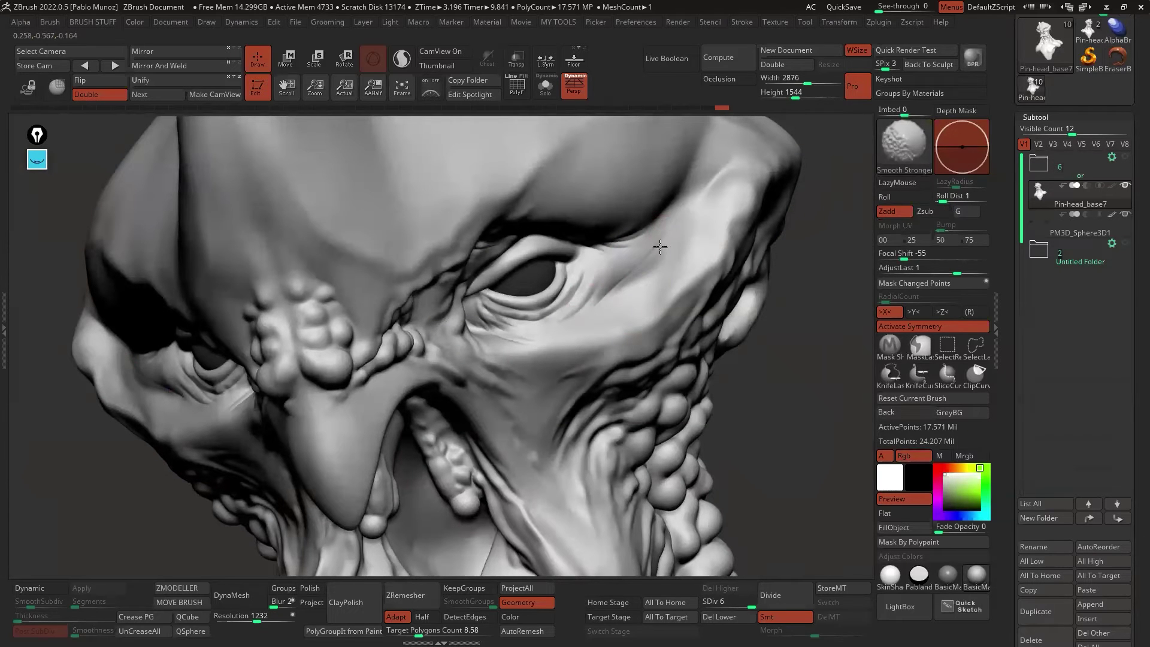
key(shift)
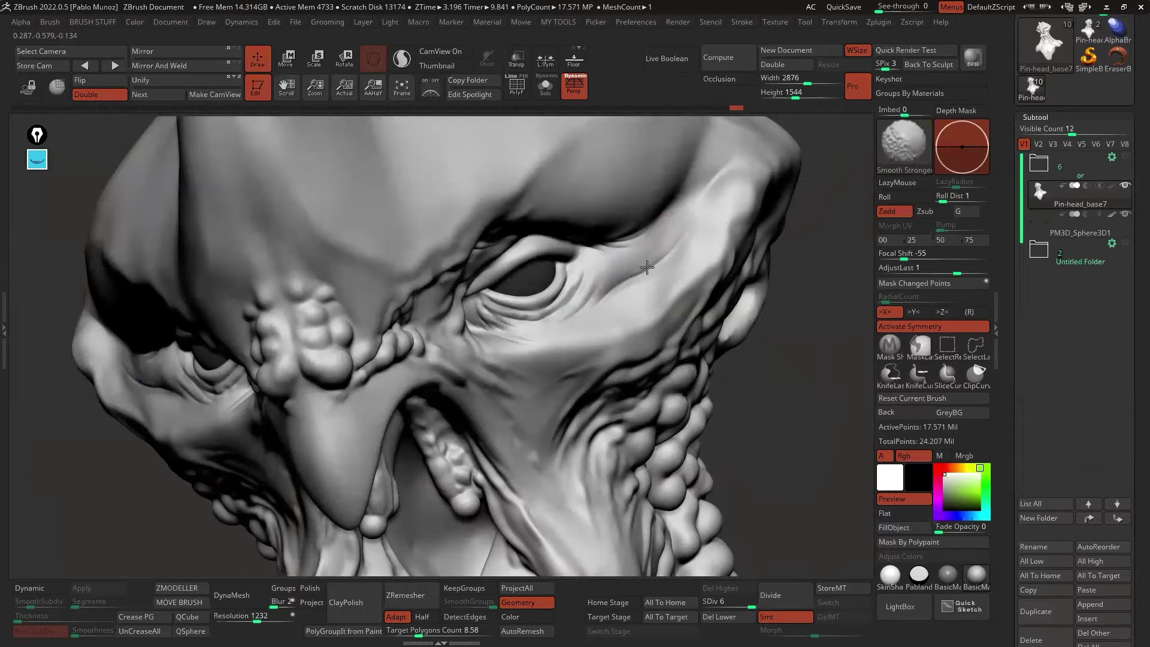
shift+drag(647, 267, 651, 272)
shift+drag(605, 304, 665, 264)
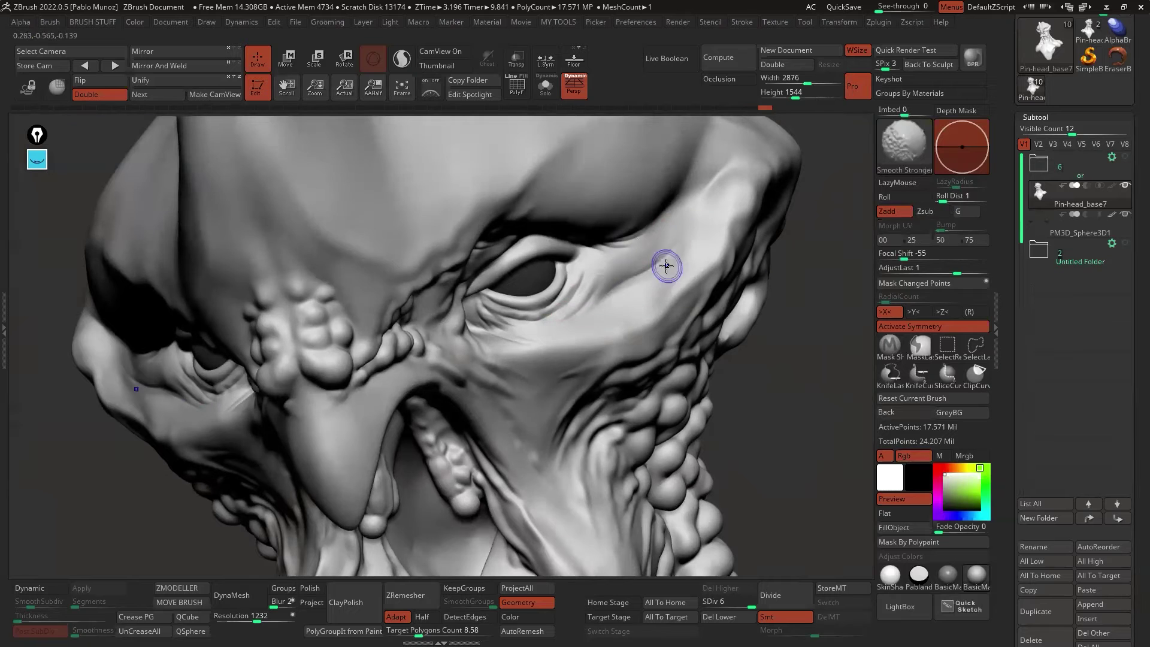
mouse_move(667, 266)
right_down()
mouse_move(673, 236)
mouse_move(635, 246)
mouse_move(654, 242)
right_up()
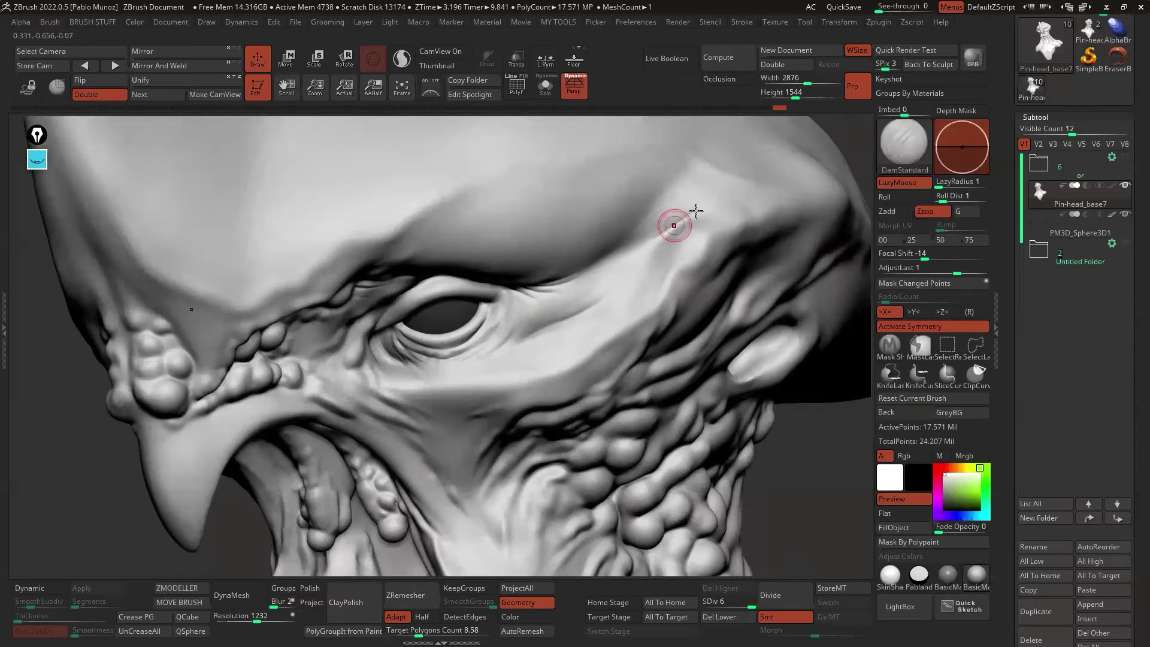
mouse_move(692, 201)
shift+mouse_down()
mouse_move(671, 231)
mouse_move(574, 279)
shift+mouse_up()
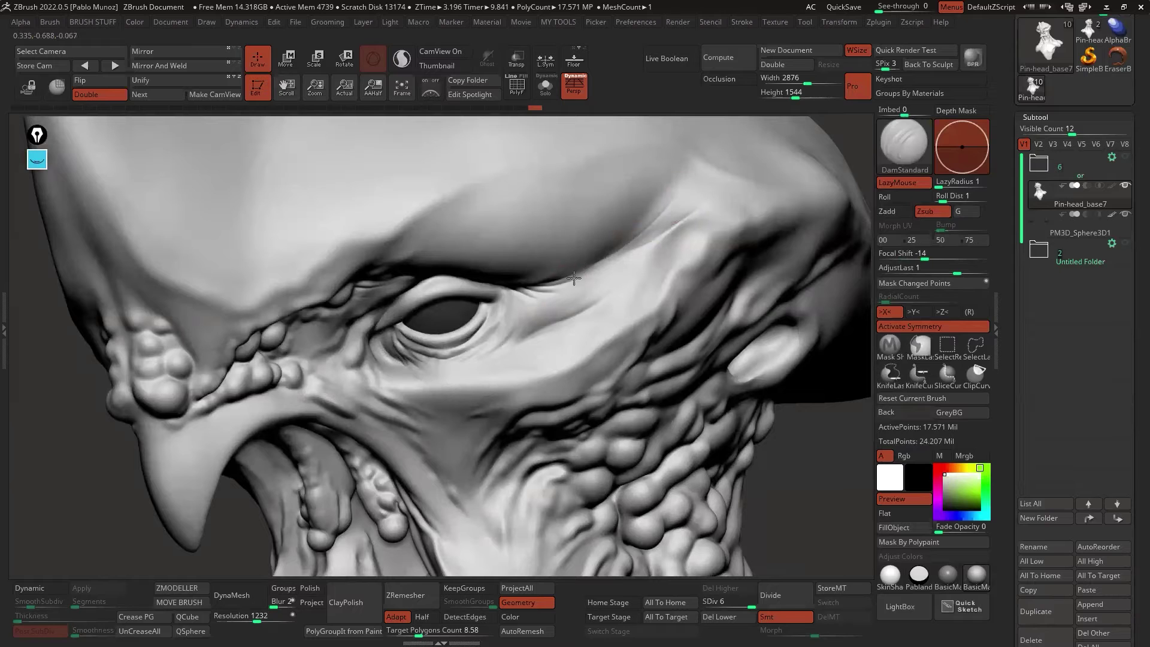
- Carve long creases from the eye's inner hollow down beside the mouth corner with DamStandard, smoothing the lines into the cheek
mouse_move(619, 314)
right_down()
mouse_move(608, 287)
mouse_move(533, 270)
mouse_move(383, 318)
mouse_move(432, 338)
mouse_move(539, 282)
mouse_move(521, 259)
right_up()
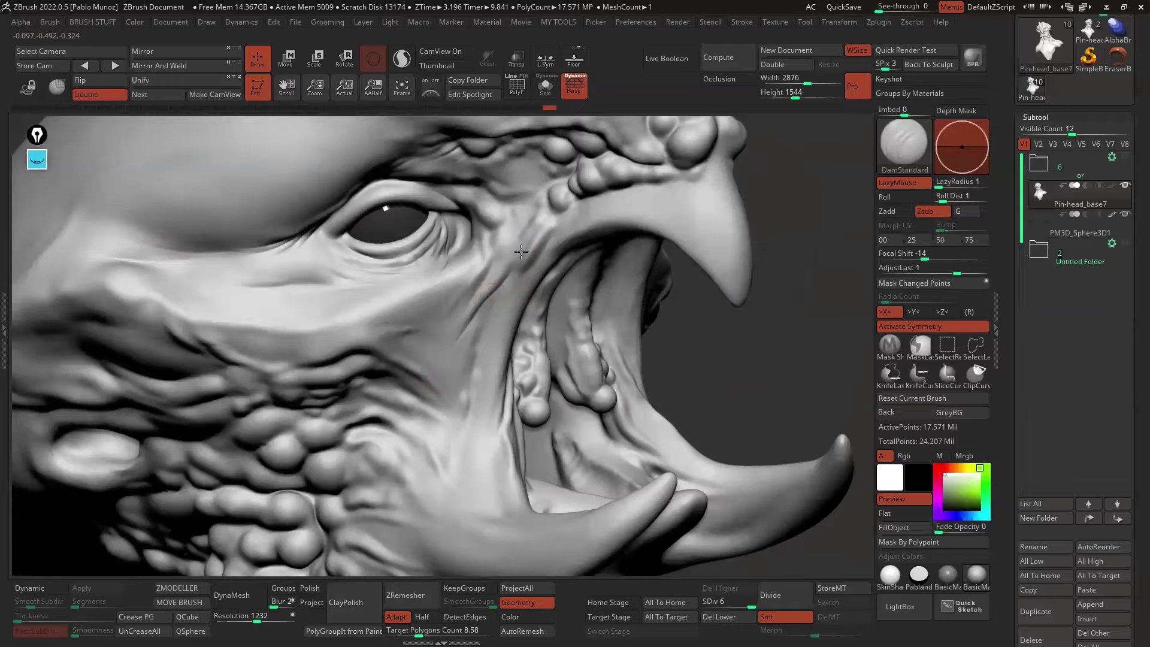
key(shift)
drag(516, 269, 494, 299)
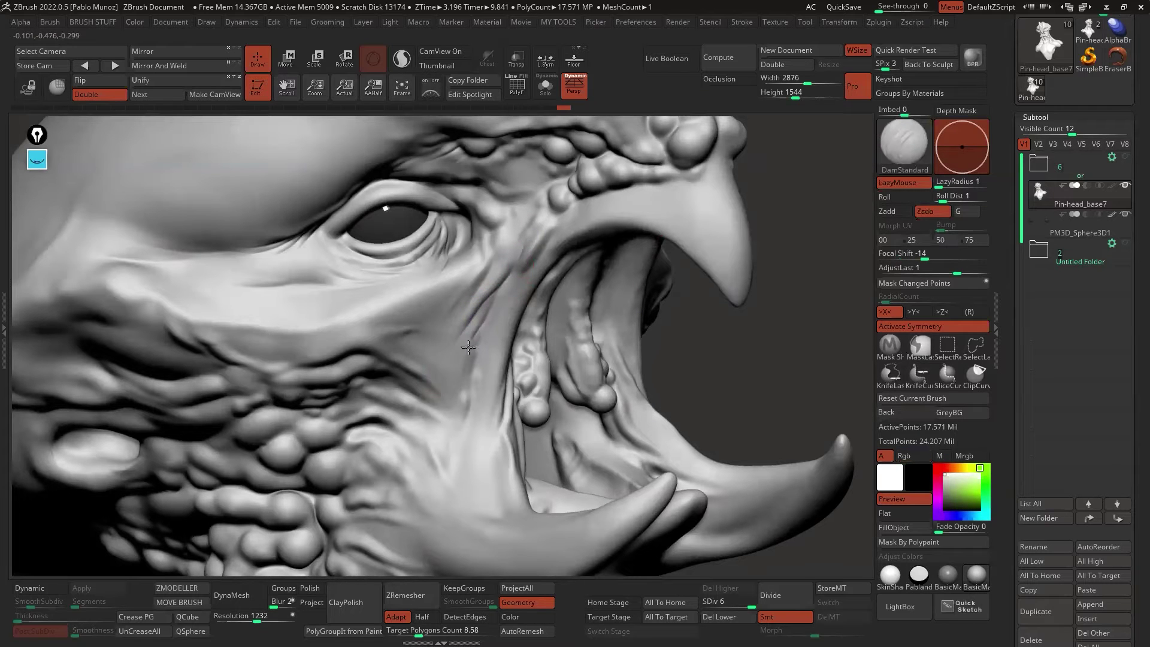
drag(468, 378, 501, 310)
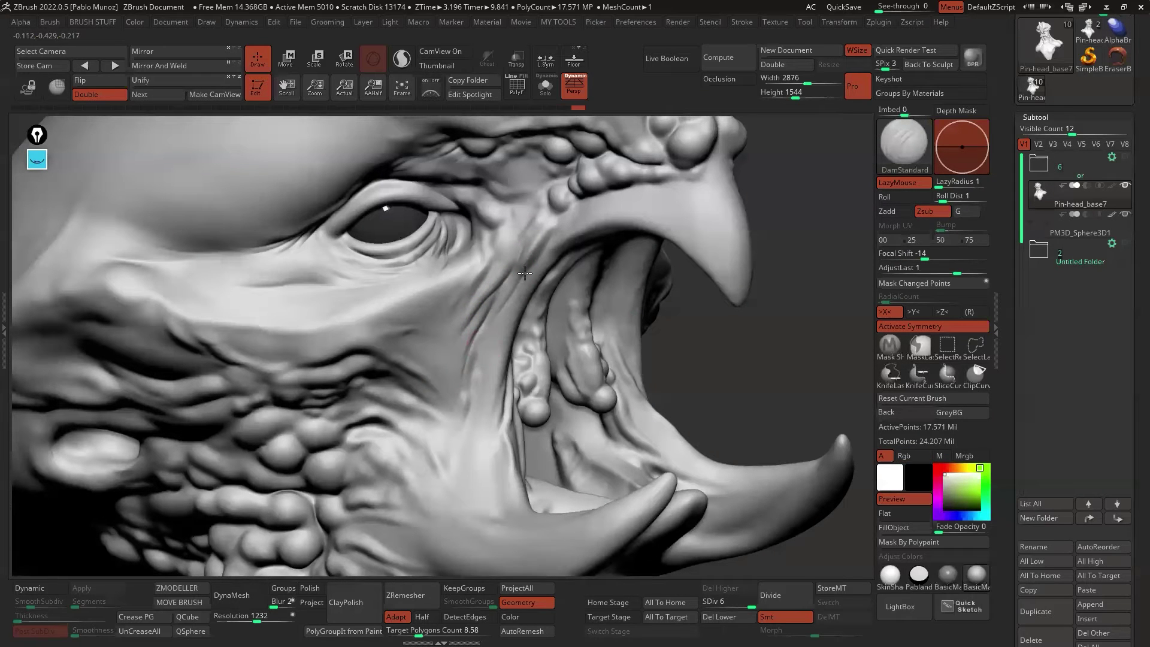
right_drag(573, 239, 550, 235)
key(shift)
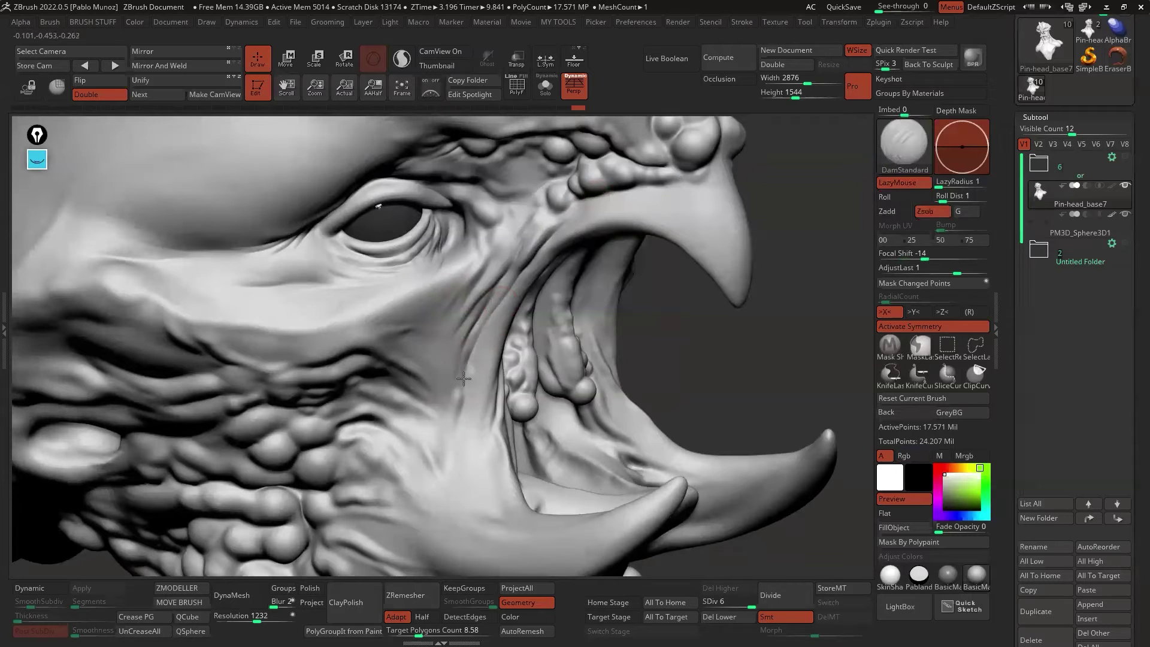
- Carve fine creases beneath the small bumps along the top of the beak and smooth them into the beak surface
right_drag(524, 298, 516, 352)
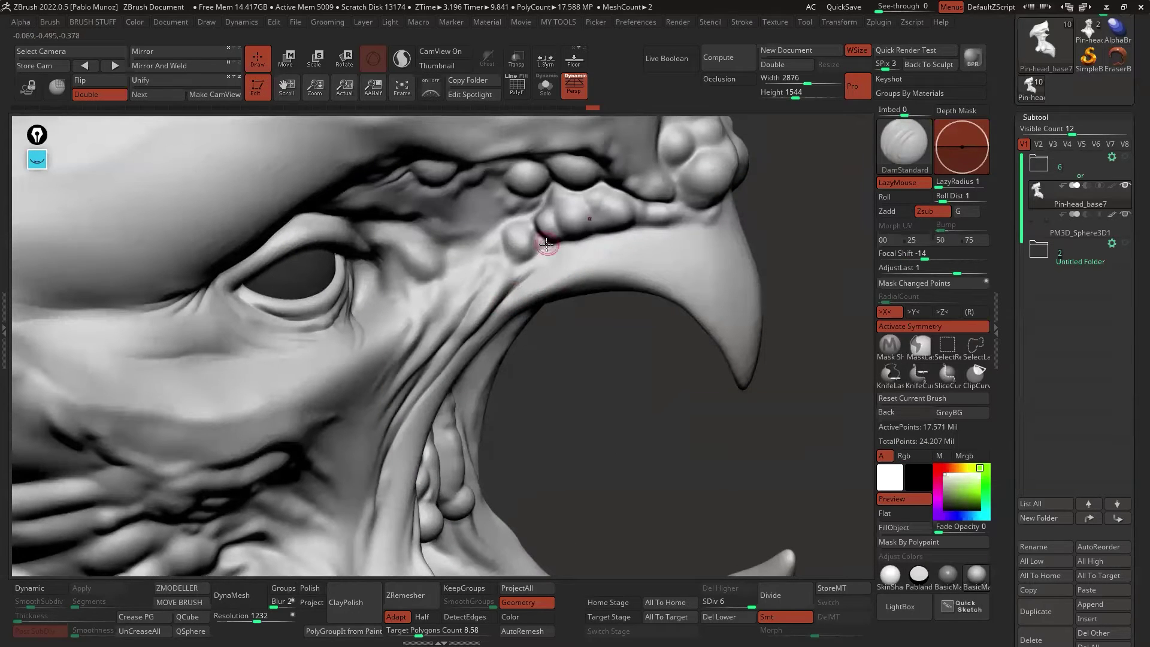
right_click(560, 257)
drag(544, 250, 542, 251)
right_drag(640, 235, 624, 232)
drag(637, 225, 622, 228)
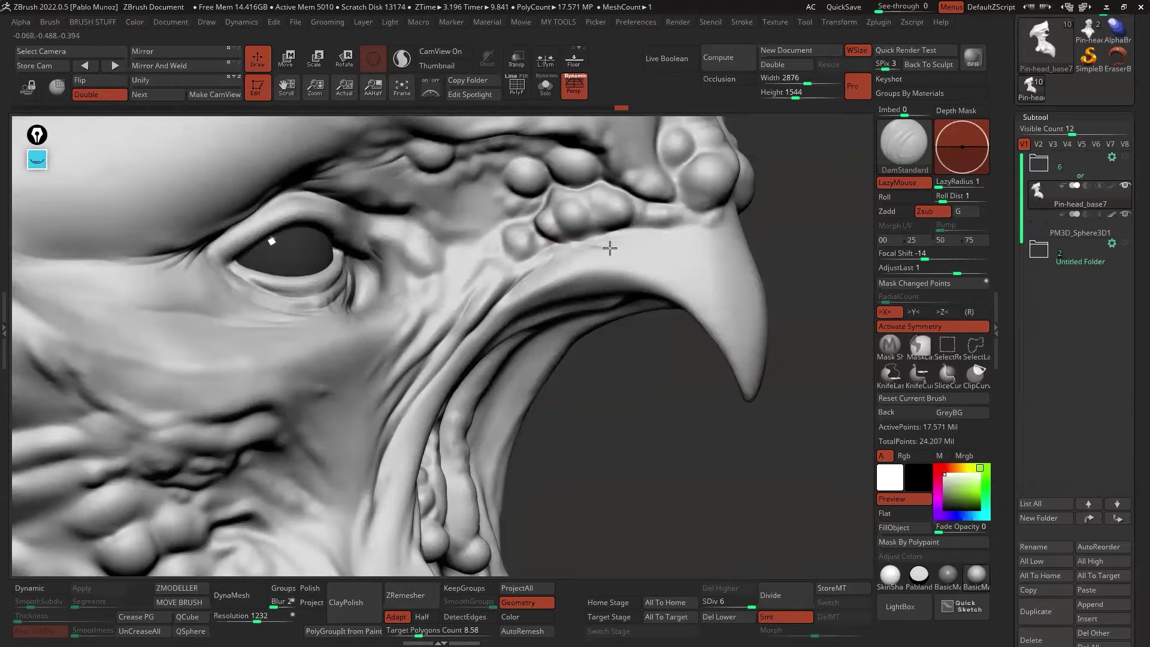
key(shift)
shift+drag(610, 242, 568, 262)
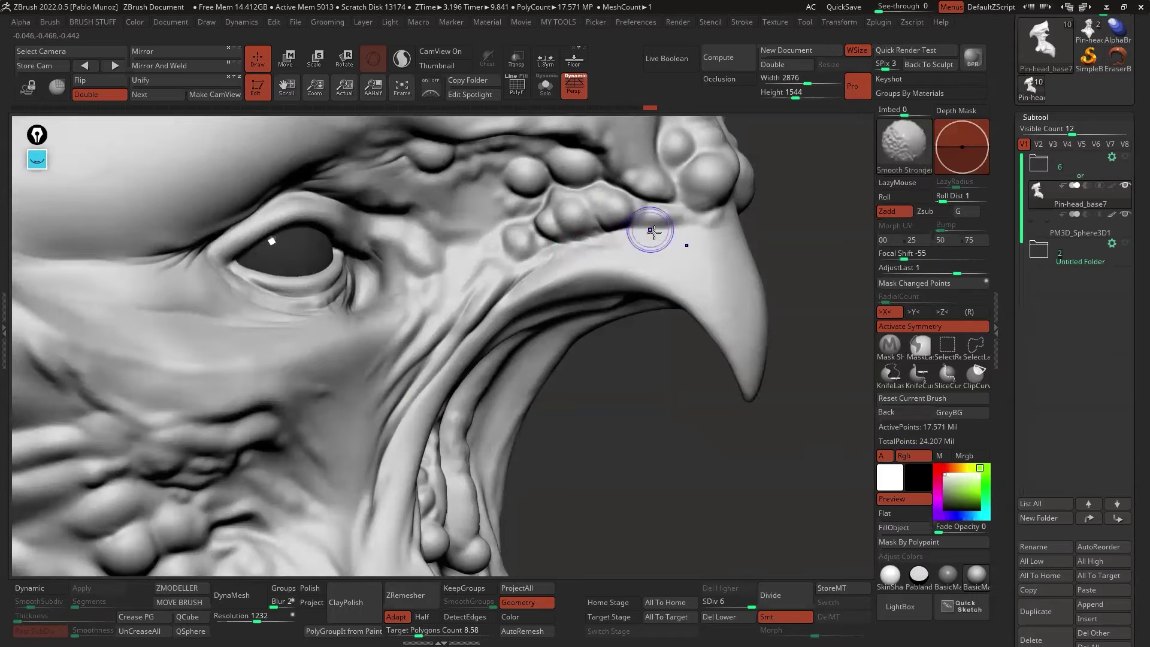
- Carve and soften short notches under the bump row, from the front bump cluster back to the beak's rear edge
drag(657, 224, 630, 233)
right_drag(649, 259, 668, 238)
mouse_move(668, 237)
mouse_down()
mouse_move(663, 226)
mouse_move(681, 244)
mouse_move(688, 208)
mouse_move(731, 221)
mouse_move(647, 233)
mouse_move(656, 230)
mouse_up()
key(shift)
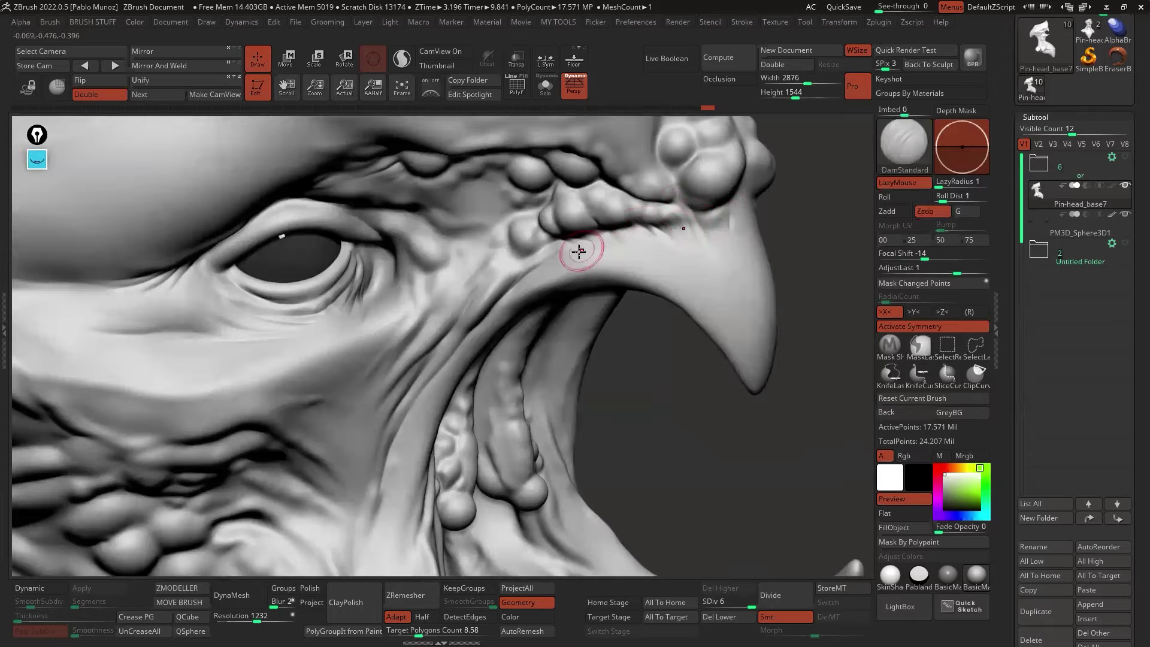
mouse_move(556, 254)
mouse_down()
mouse_move(513, 252)
mouse_move(581, 252)
mouse_move(556, 270)
mouse_up()
key(shift)
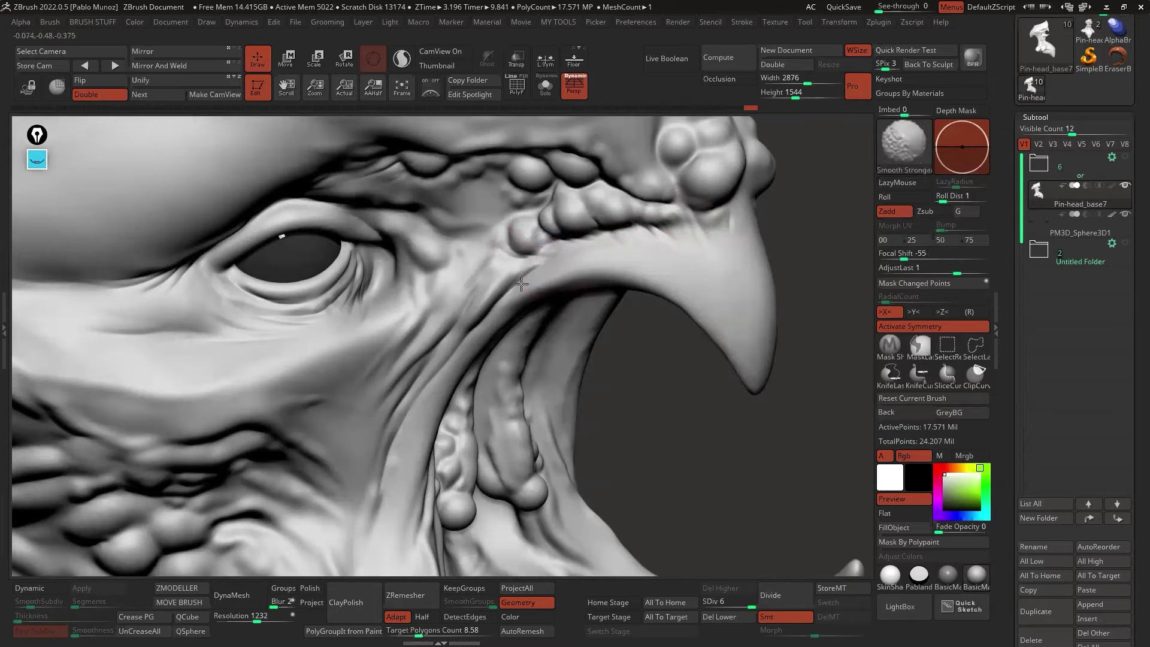
- Carve diagonal wrinkles across the skin between the lower eyelid and the mouth corner, blending their ends
alt+right_drag(556, 266, 647, 200)
mouse_move(520, 223)
mouse_down()
mouse_move(506, 265)
mouse_move(493, 246)
mouse_up()
alt+right_drag(492, 246, 542, 220)
drag(541, 221, 516, 264)
key(shift)
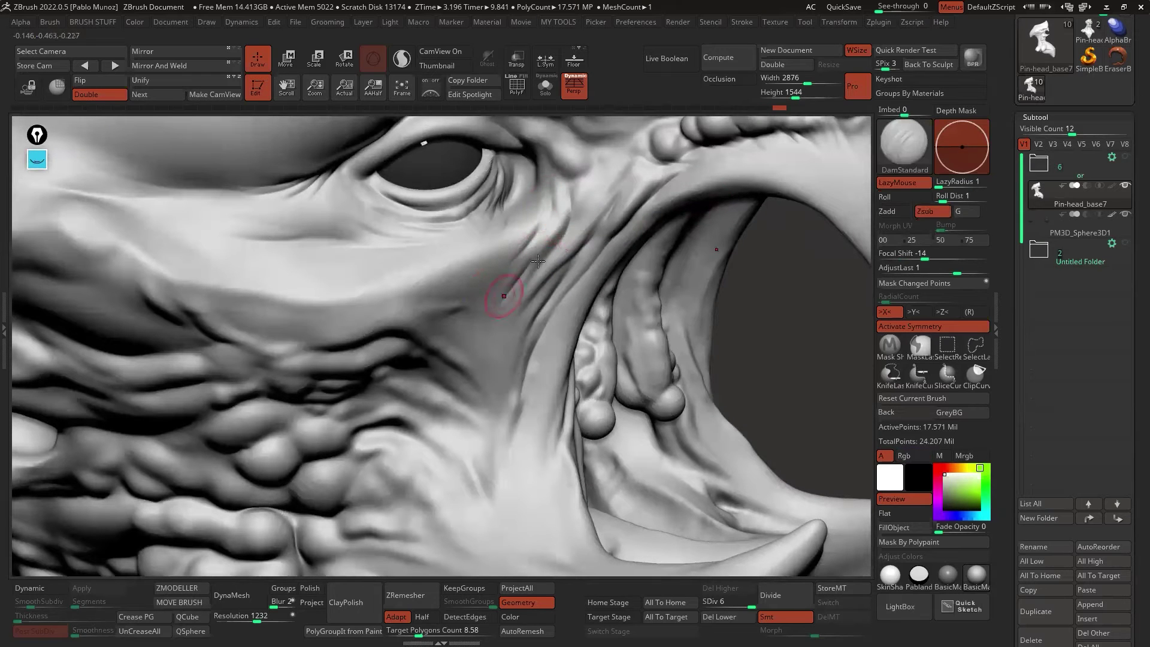
drag(568, 219, 531, 267)
right_drag(501, 297, 532, 249)
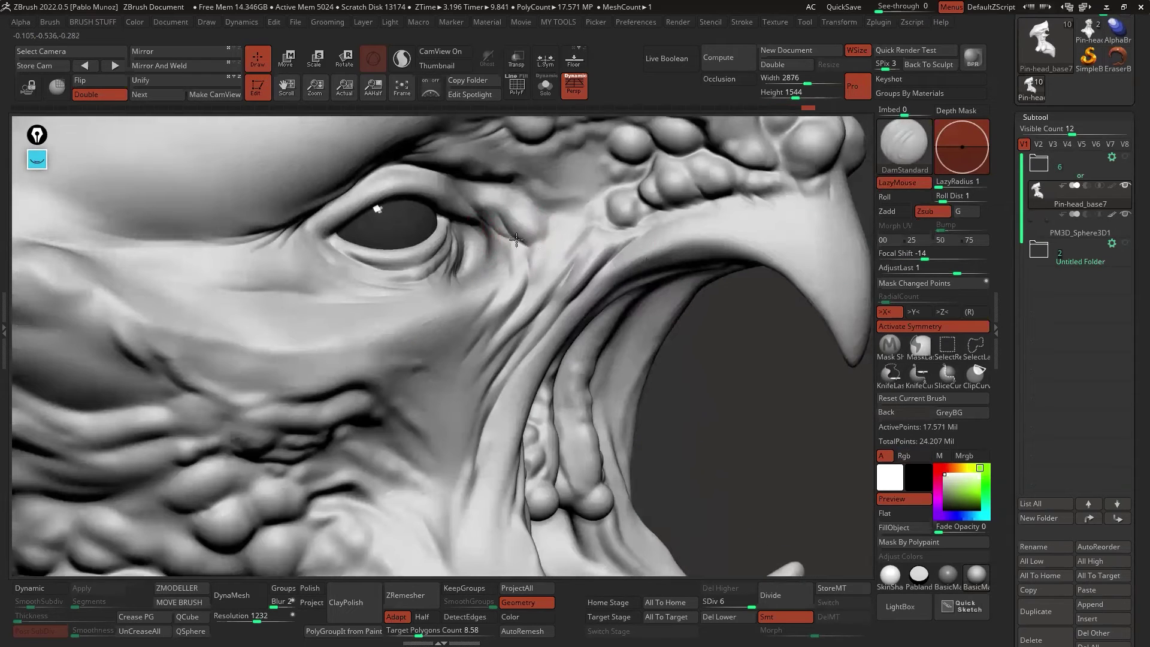
- Carve creases around the fleshy bump at the eye's inner corner and through the recess under the brow
mouse_move(516, 239)
mouse_down()
mouse_move(527, 245)
mouse_move(486, 218)
mouse_move(519, 240)
mouse_move(544, 230)
mouse_up()
mouse_move(524, 181)
mouse_down()
mouse_move(573, 220)
mouse_move(605, 183)
mouse_up()
mouse_move(580, 157)
alt+right_down()
mouse_move(562, 204)
mouse_move(579, 176)
alt+right_up()
drag(598, 159, 506, 192)
right_drag(505, 191, 569, 232)
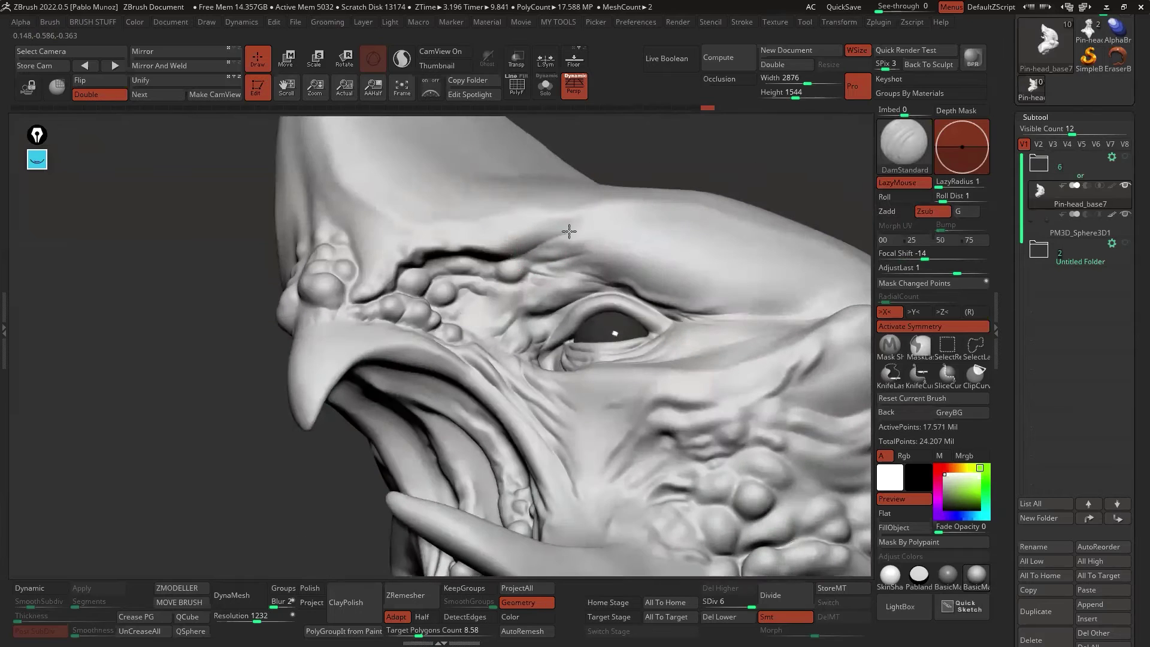
- Try carving a row of roughly vertical wrinkles down the smooth brow above the eye
right_drag(638, 244, 607, 238)
drag(609, 235, 598, 291)
drag(634, 231, 626, 283)
drag(656, 230, 641, 282)
drag(685, 243, 659, 294)
right_drag(694, 295, 650, 287)
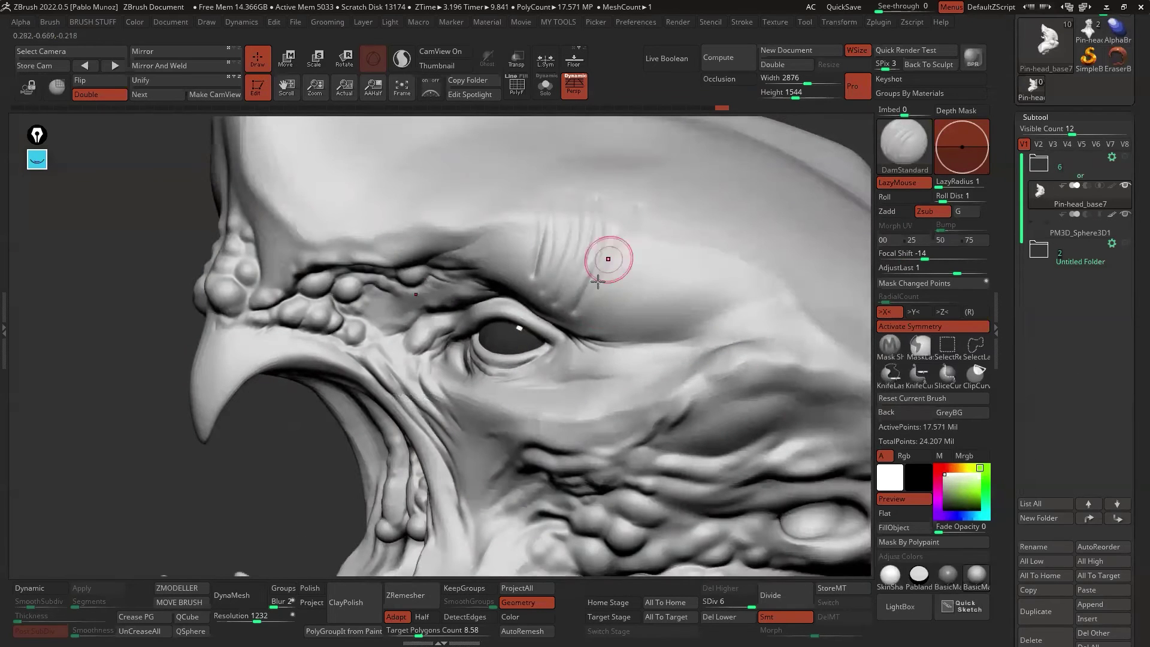
drag(608, 257, 580, 313)
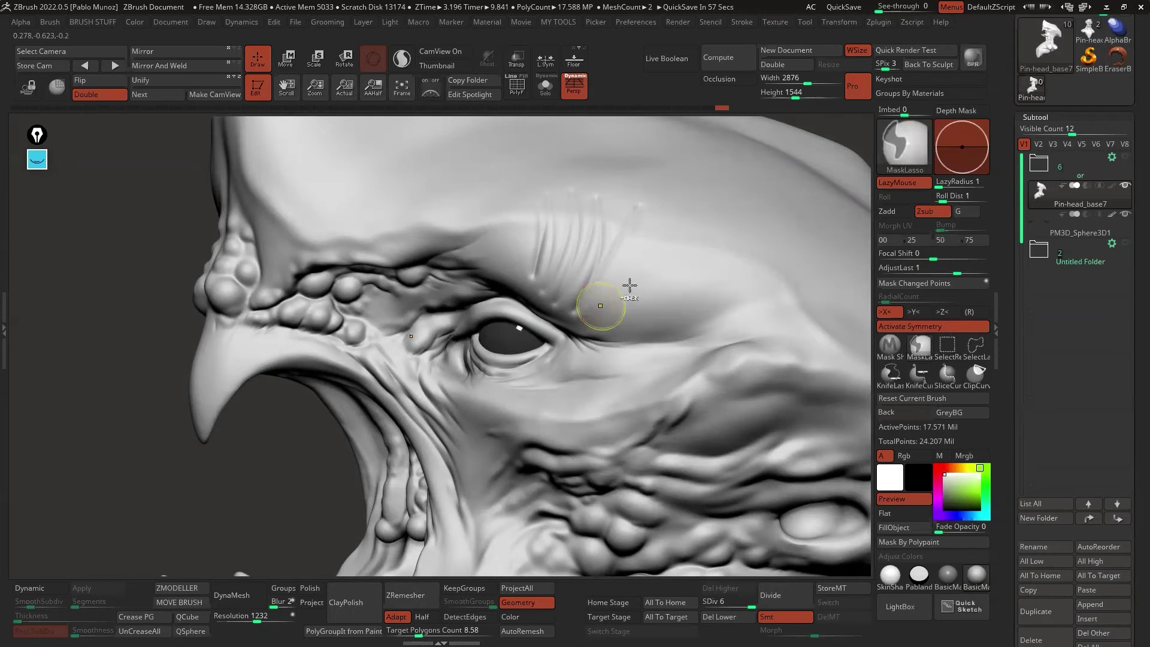
- Carve creases along the fold directly above the upper eyelid and outward past the eye's outer corner
right_drag(629, 283, 605, 252)
mouse_move(523, 296)
mouse_down()
mouse_move(588, 279)
mouse_move(579, 297)
mouse_move(633, 313)
mouse_move(627, 305)
mouse_up()
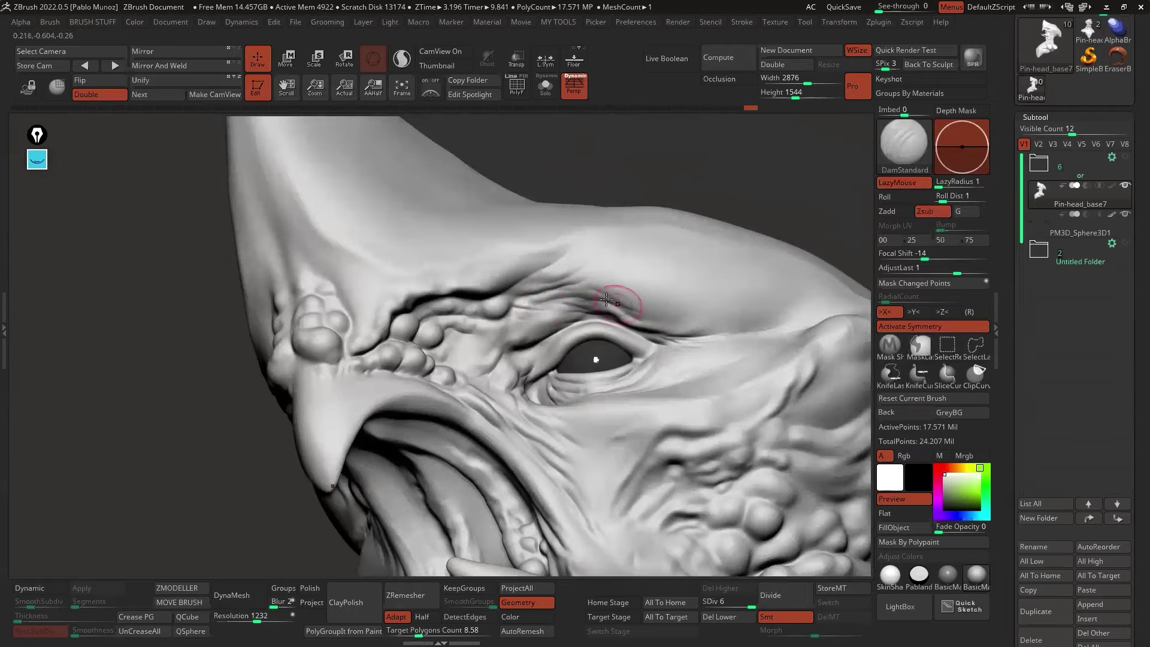
mouse_move(728, 316)
right_down()
mouse_move(772, 325)
mouse_move(734, 307)
right_up()
drag(607, 342, 689, 322)
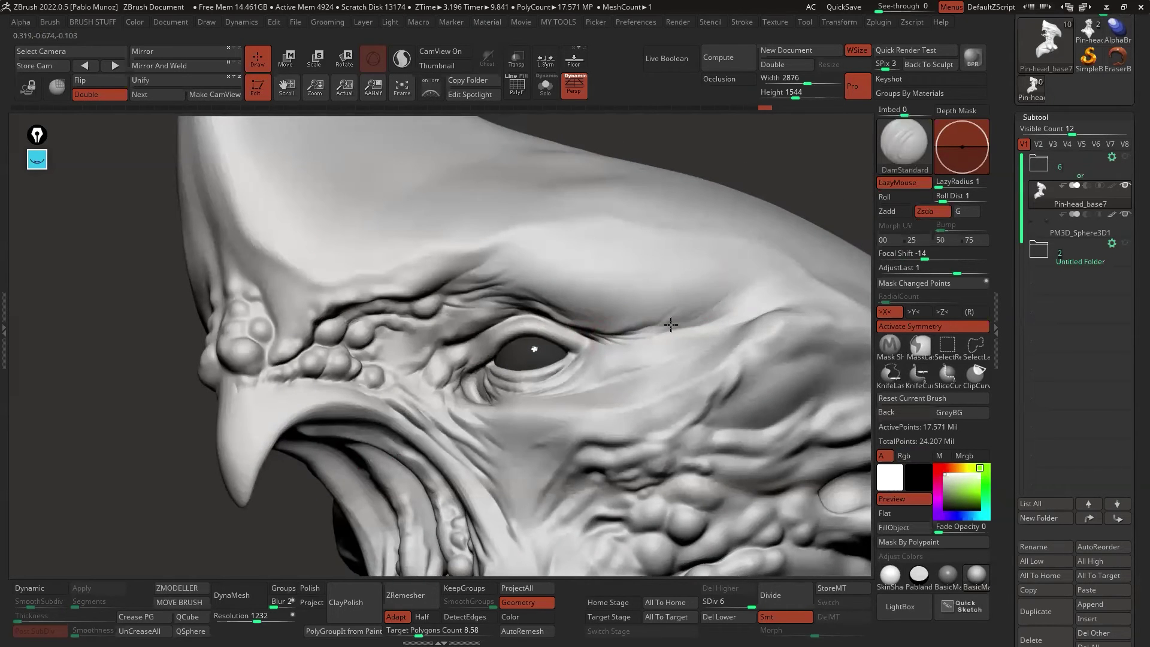
- Refine the creases around the bumps at the beak's root and down the stretched skin of the mouth corner
right_drag(574, 311, 554, 275)
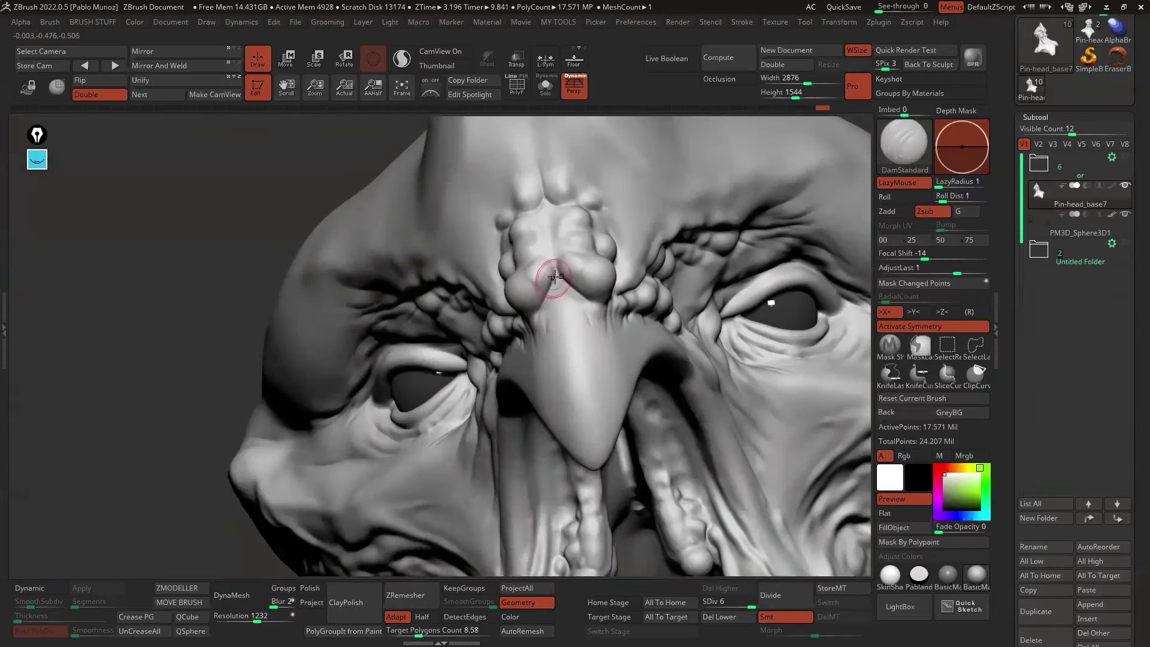
mouse_move(547, 324)
right_down()
mouse_move(588, 342)
mouse_move(623, 264)
mouse_move(622, 359)
mouse_move(582, 271)
mouse_move(591, 258)
right_up()
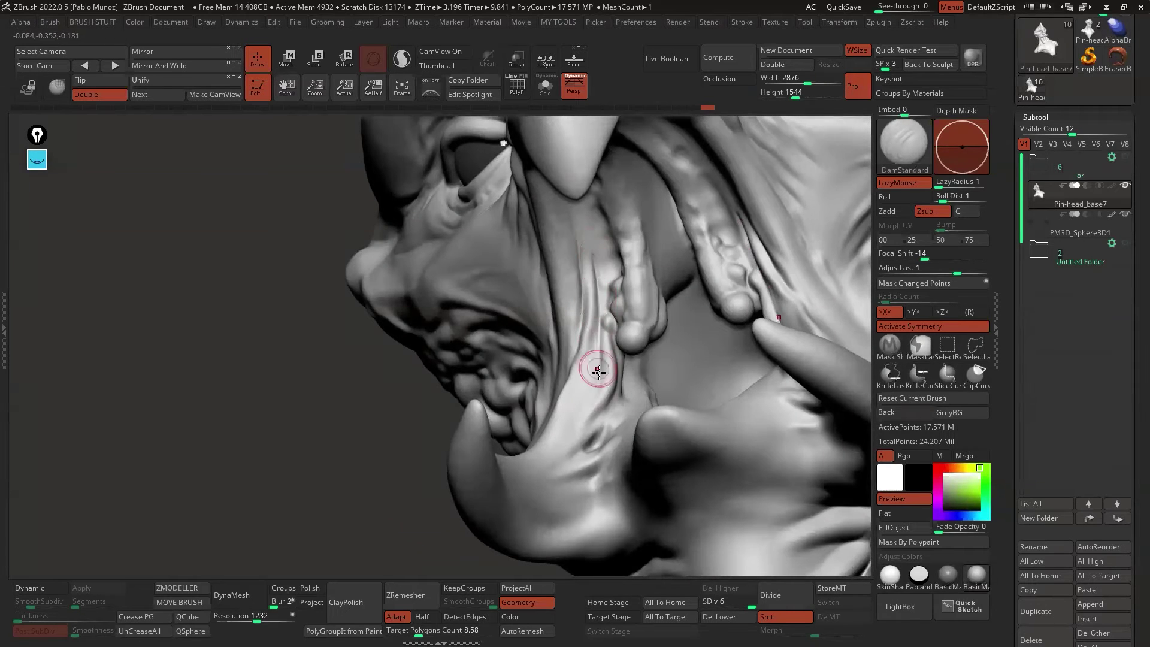
right_drag(596, 367, 652, 343)
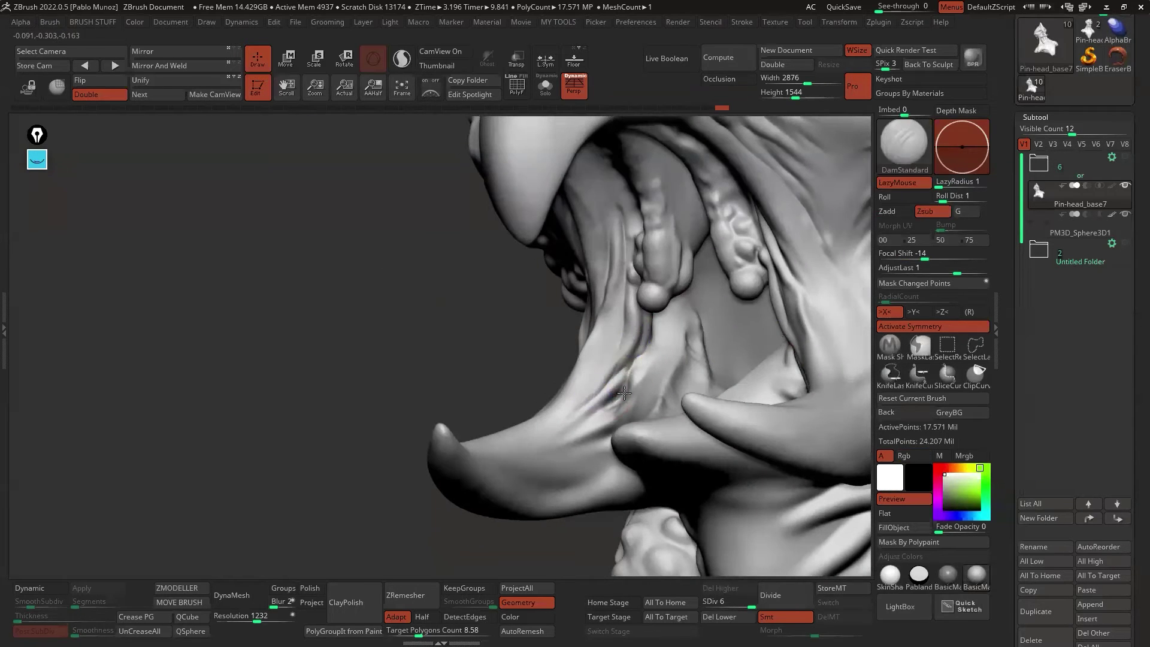
right_drag(609, 379, 510, 471)
mouse_move(575, 441)
right_down()
mouse_move(596, 334)
mouse_move(595, 358)
mouse_move(638, 370)
mouse_move(619, 289)
mouse_move(622, 303)
mouse_move(682, 298)
mouse_move(611, 312)
right_up()
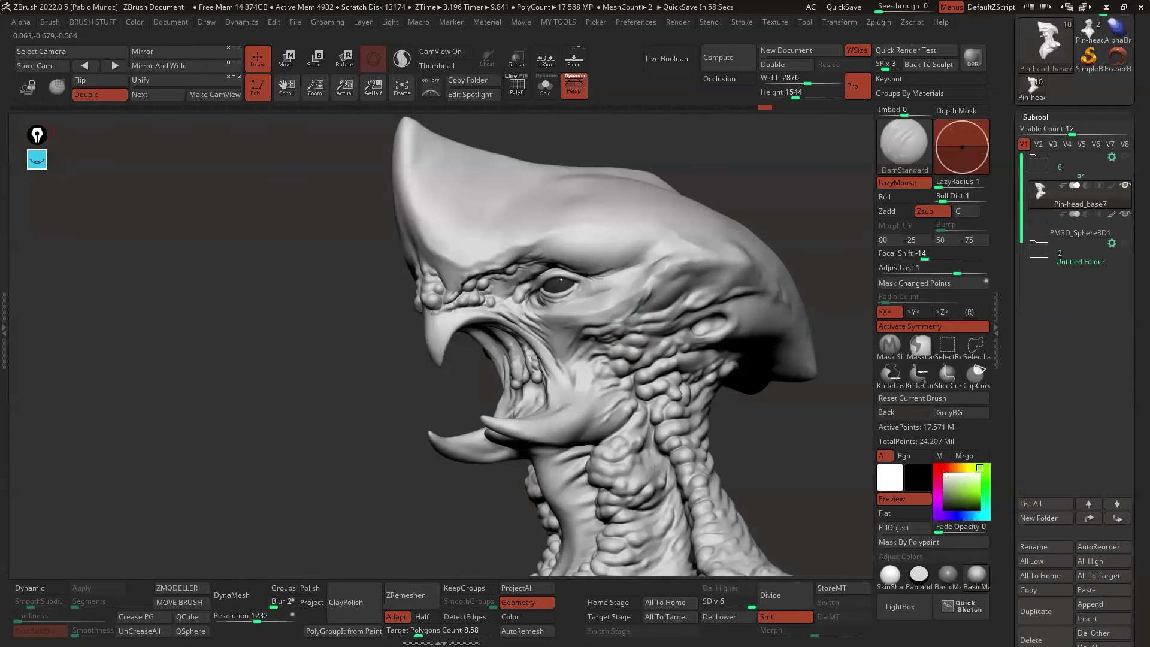
- Review the chrysalis, insect and cassowary reference photos, and return to a close three-quarter view of the sculpted head
right_drag(1, 393, 343, 281)
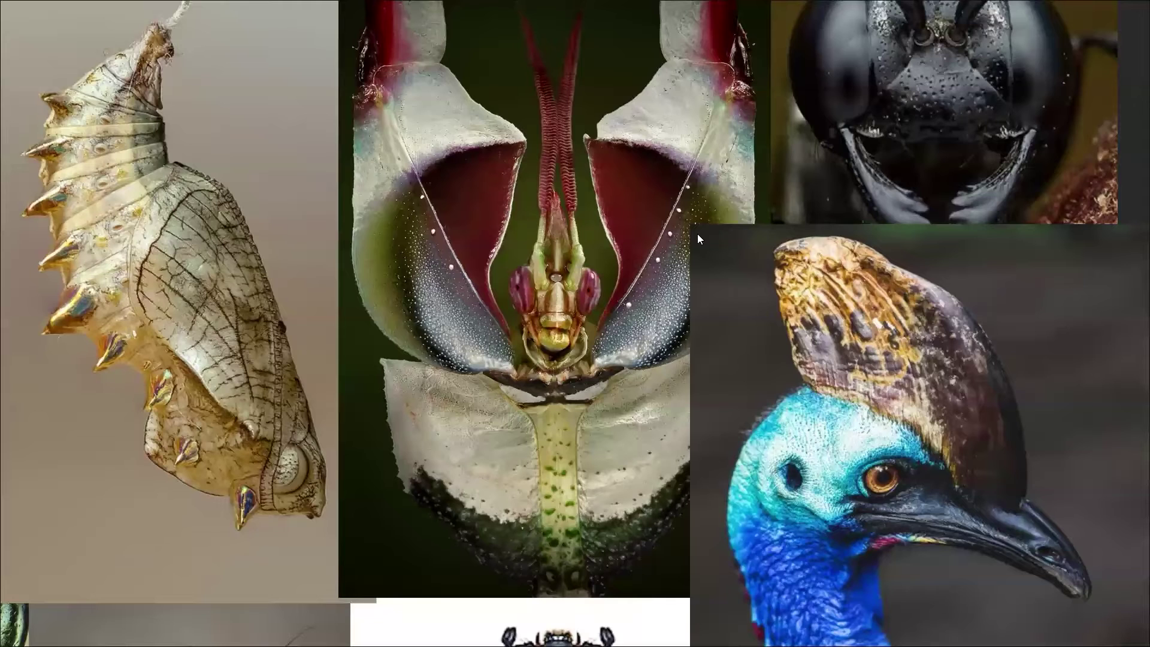
key(alt+Tab)
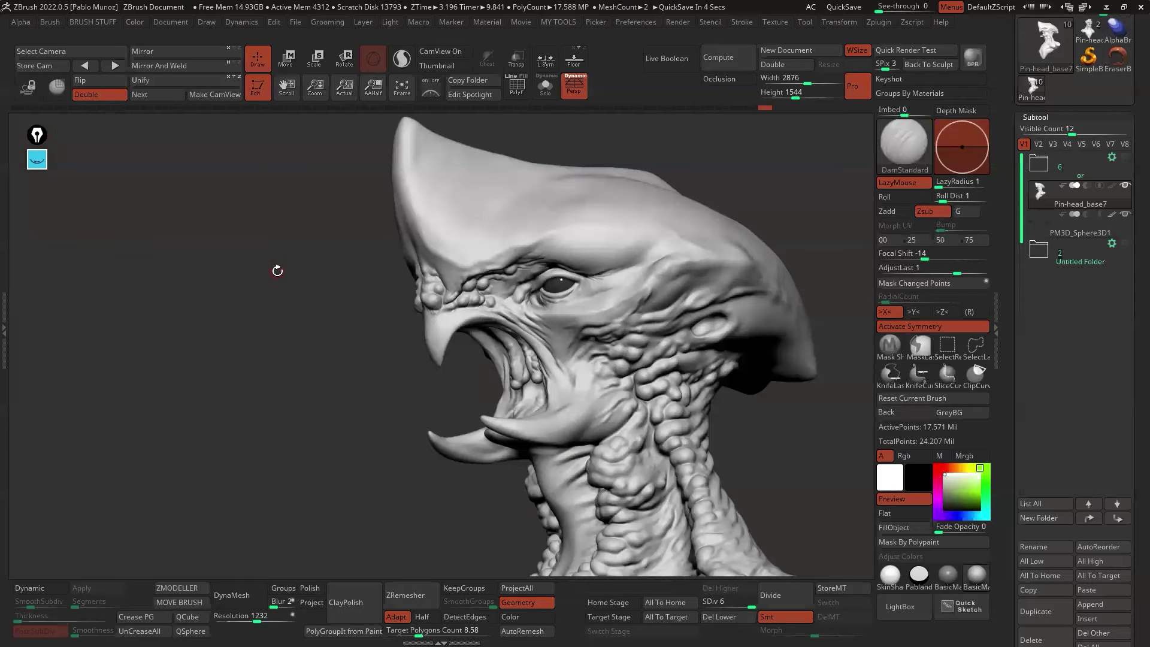
mouse_move(655, 348)
right_down()
mouse_move(596, 353)
mouse_move(615, 367)
mouse_move(591, 324)
right_up()
mouse_move(518, 303)
ctrl+right_down()
mouse_move(509, 315)
mouse_move(542, 333)
ctrl+right_up()
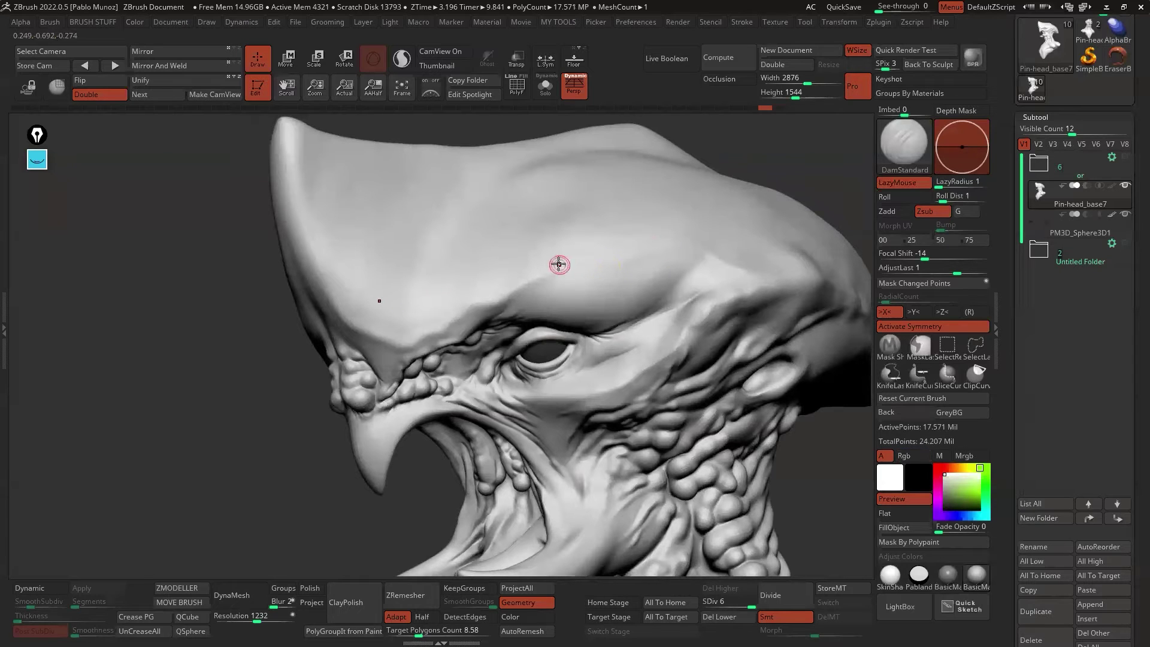
- Mark yellow zigzag borders over the view along the brow ridge and from below the eye up to the temple
click(37, 159)
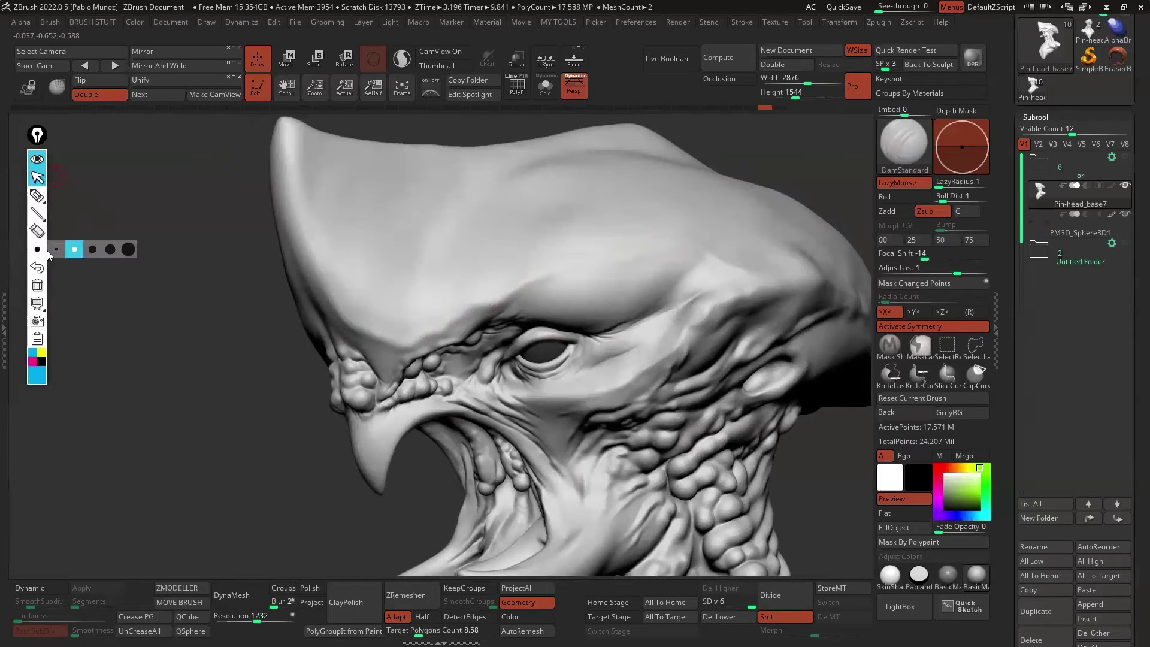
click(37, 196)
mouse_move(320, 292)
mouse_down()
mouse_move(363, 332)
mouse_move(407, 341)
mouse_move(537, 277)
mouse_move(688, 246)
mouse_move(749, 271)
mouse_up()
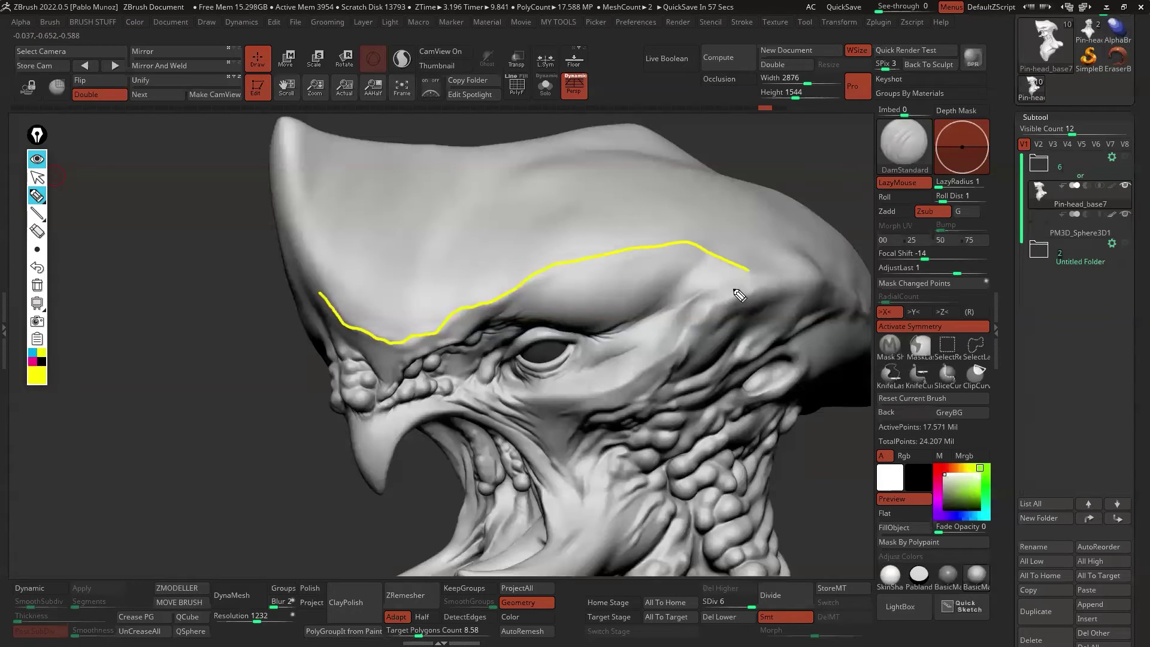
mouse_move(324, 286)
mouse_down()
mouse_move(344, 314)
mouse_move(403, 326)
mouse_move(472, 316)
mouse_move(610, 245)
mouse_move(773, 296)
mouse_up()
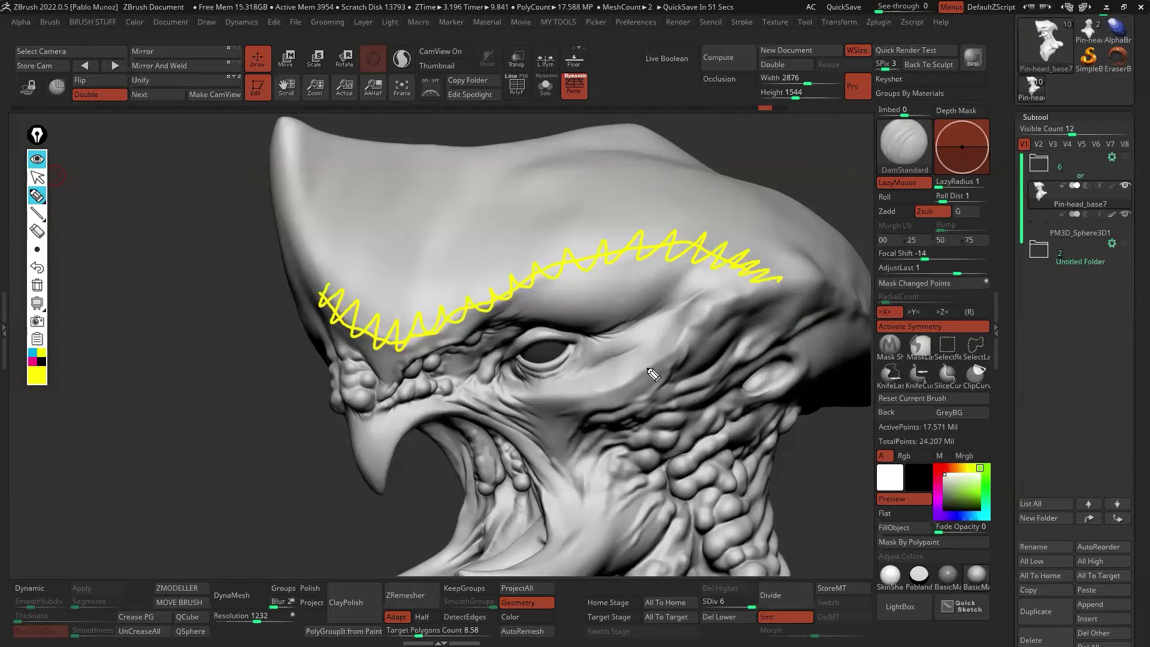
mouse_move(611, 388)
mouse_down()
mouse_move(769, 285)
mouse_move(815, 287)
mouse_up()
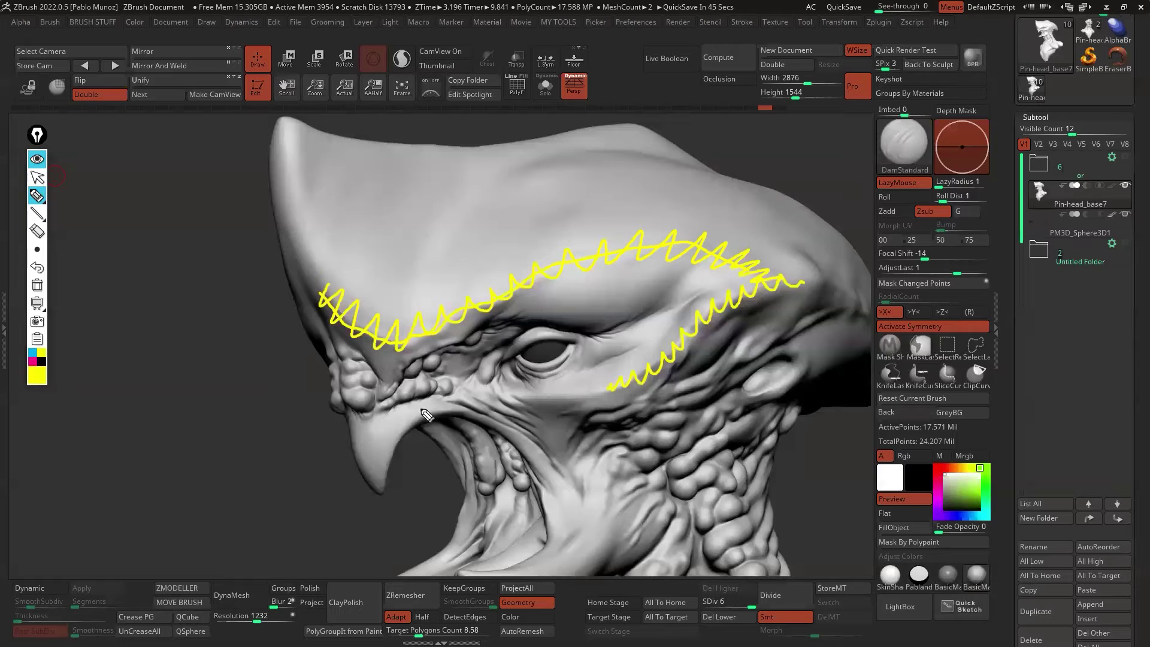
drag(539, 399, 613, 397)
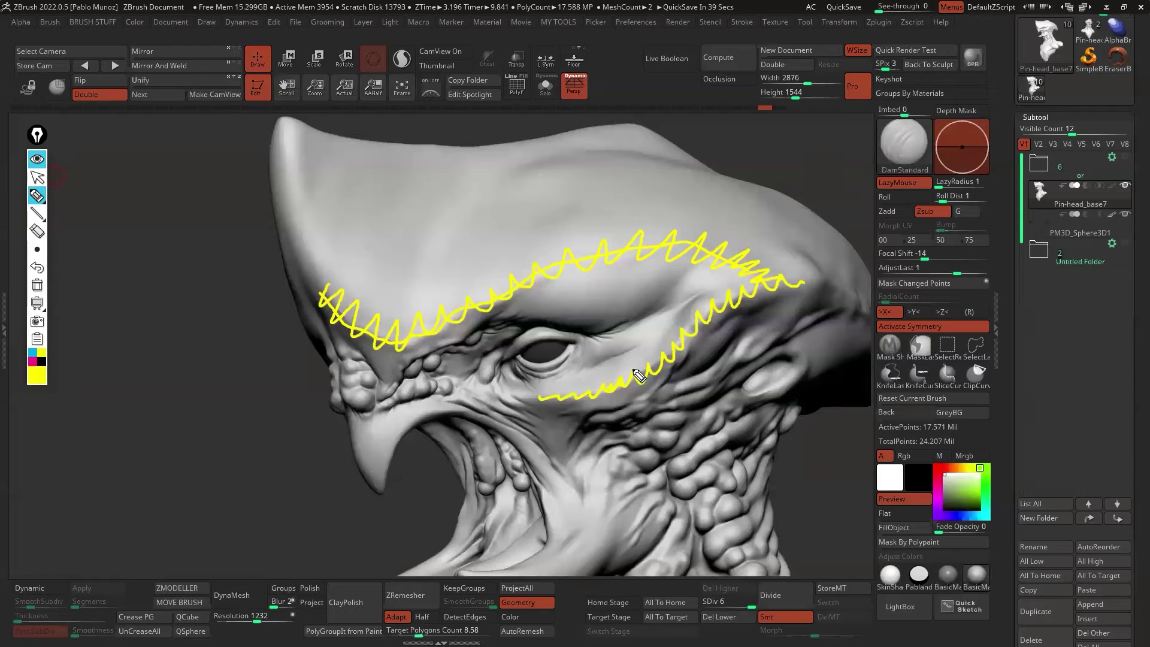
- Sketch blue slanted wrinkle strokes across the brow area between the upper yellow border and the eye
click(33, 354)
mouse_move(577, 265)
mouse_down()
mouse_move(530, 324)
mouse_move(550, 323)
mouse_up()
mouse_move(587, 277)
mouse_down()
mouse_move(561, 323)
mouse_move(508, 329)
mouse_up()
drag(615, 284, 592, 319)
mouse_move(661, 260)
mouse_down()
mouse_move(606, 328)
mouse_move(646, 309)
mouse_up()
drag(676, 295, 659, 307)
drag(718, 265, 707, 280)
drag(714, 287, 705, 296)
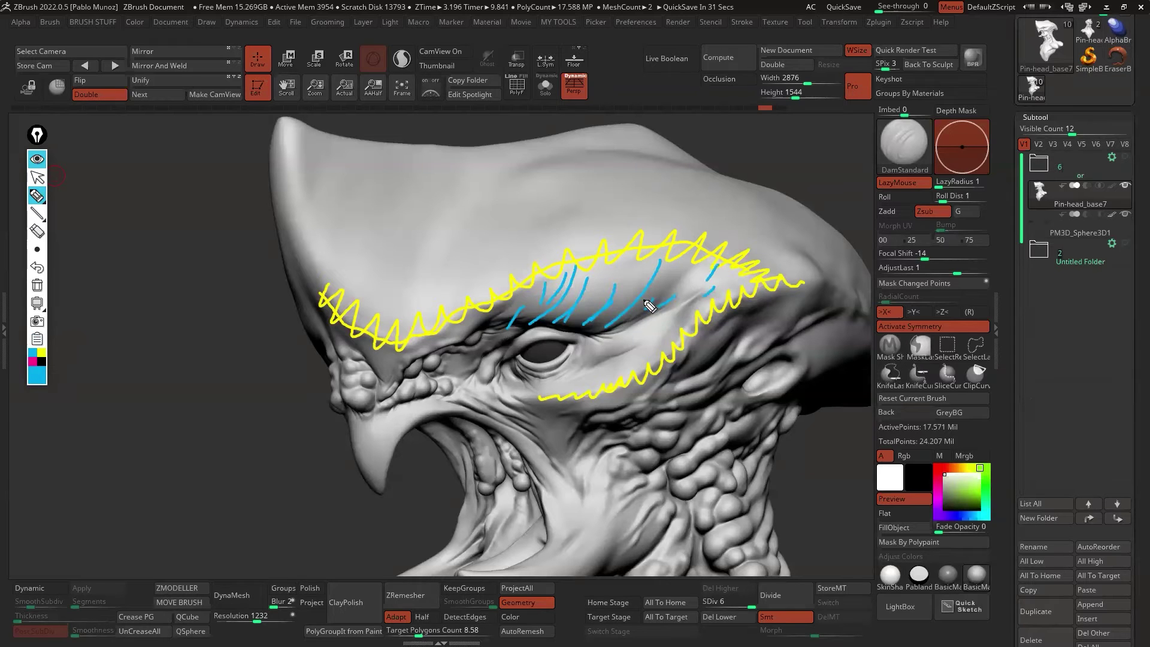
- Label the cranium "Shell" and the area below the eye "Flesh" in blue, each with an arrow
drag(757, 144, 744, 175)
mouse_move(742, 157)
mouse_down()
mouse_move(757, 162)
mouse_move(767, 138)
mouse_move(821, 142)
mouse_up()
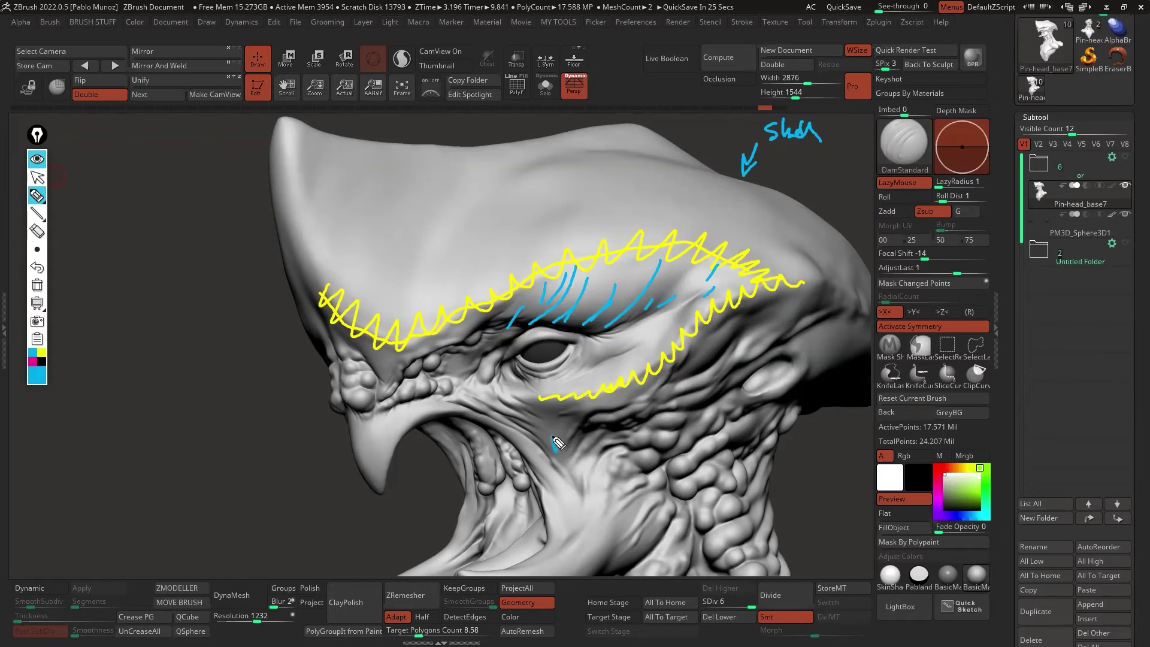
drag(565, 425, 584, 439)
click(39, 268)
mouse_move(594, 427)
mouse_down()
mouse_move(591, 448)
mouse_move(612, 447)
mouse_move(610, 384)
mouse_up()
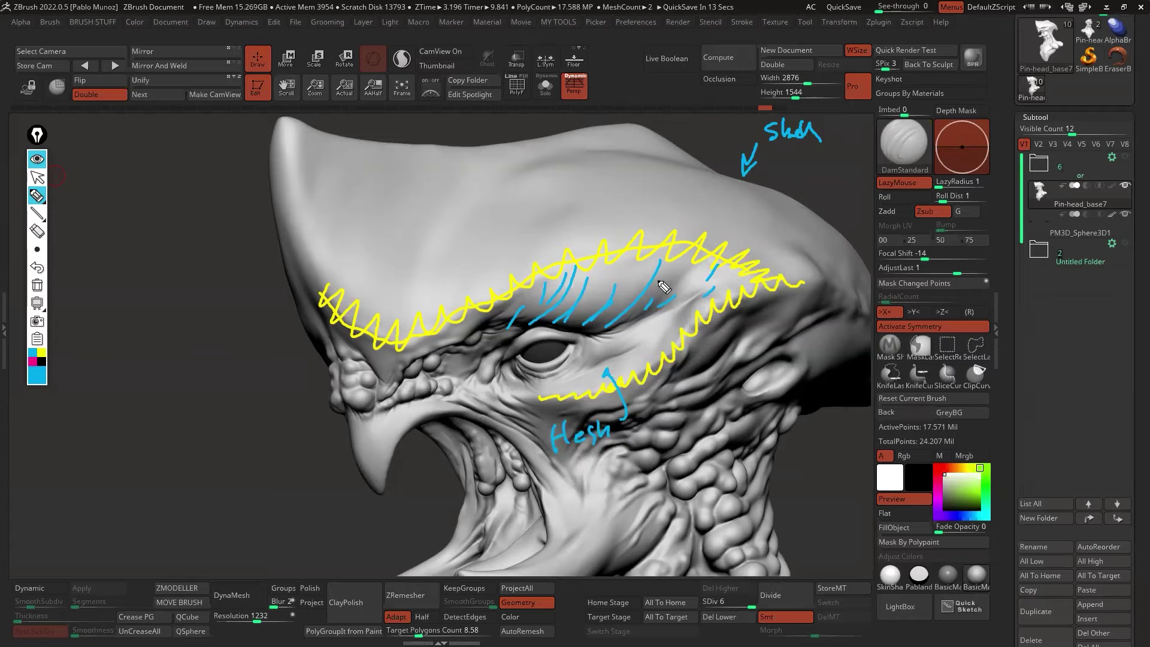
- Add denser blue wrinkle strokes above the eye, at its outer corner, and along the lower yellow border to the temple
mouse_move(614, 276)
mouse_down()
mouse_move(580, 329)
mouse_move(530, 324)
mouse_move(495, 343)
mouse_up()
drag(644, 313, 580, 333)
drag(647, 325, 596, 334)
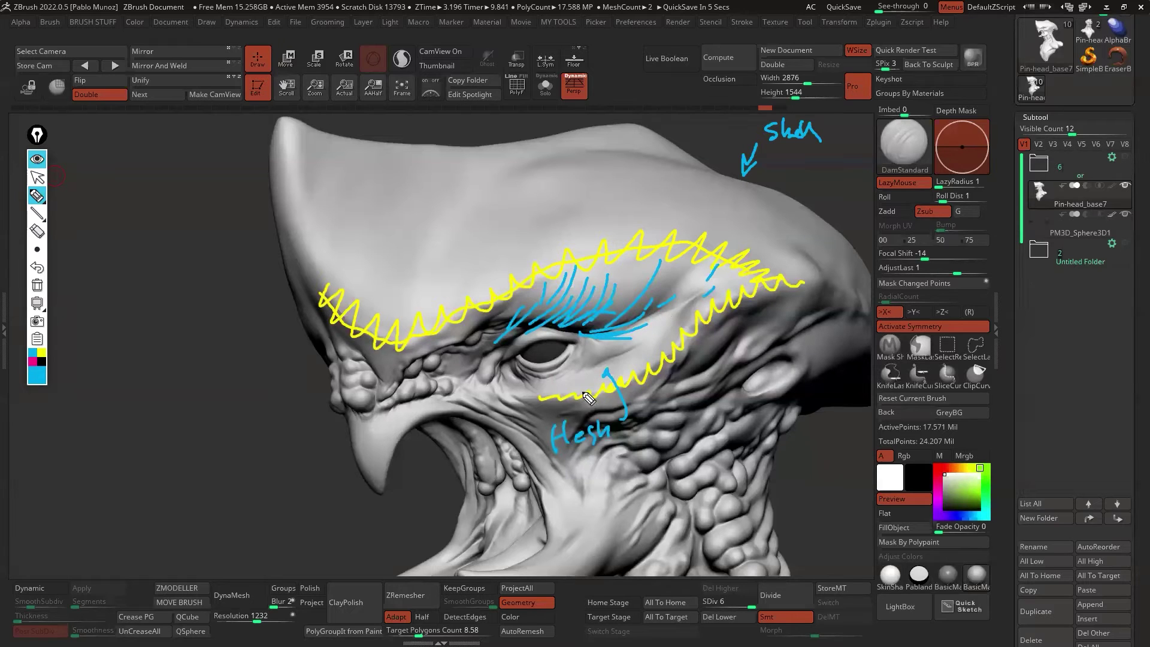
mouse_move(596, 397)
mouse_down()
mouse_move(560, 382)
mouse_move(569, 370)
mouse_up()
mouse_move(650, 361)
mouse_down()
mouse_move(612, 368)
mouse_move(634, 355)
mouse_up()
drag(725, 321, 710, 333)
drag(779, 277, 737, 299)
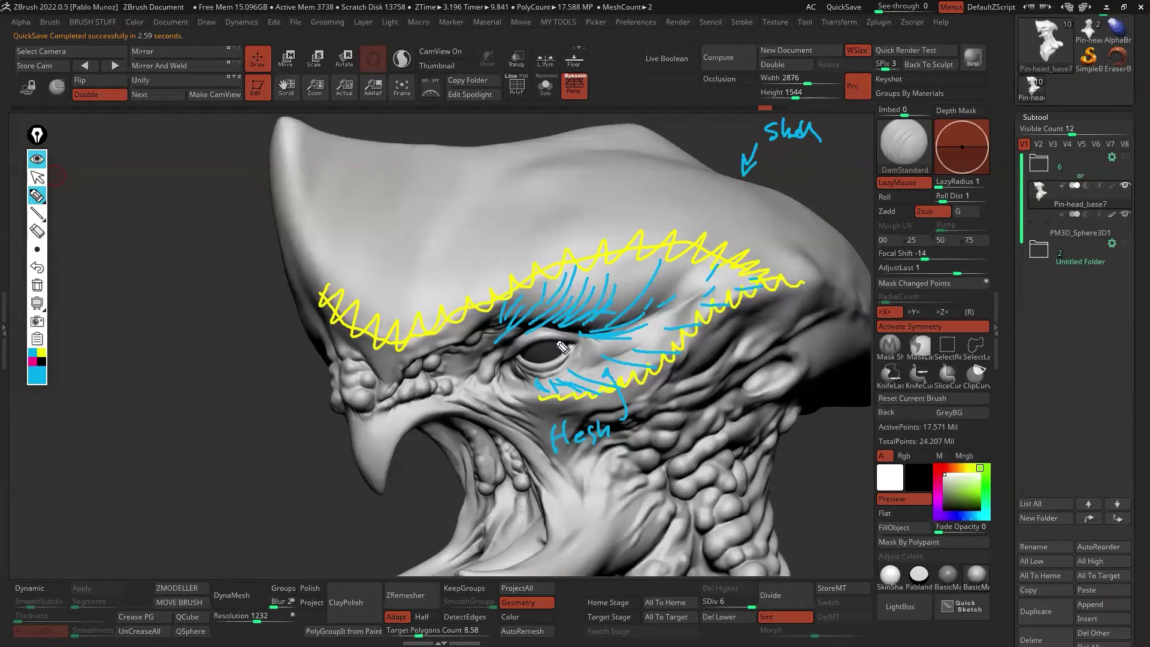
- Scatter short magenta dashes and dots over the shell just above the yellow brow border
click(32, 362)
drag(657, 226, 649, 232)
drag(645, 224, 628, 232)
drag(616, 237, 612, 236)
drag(608, 234, 603, 237)
drag(668, 225, 673, 228)
drag(687, 228, 682, 227)
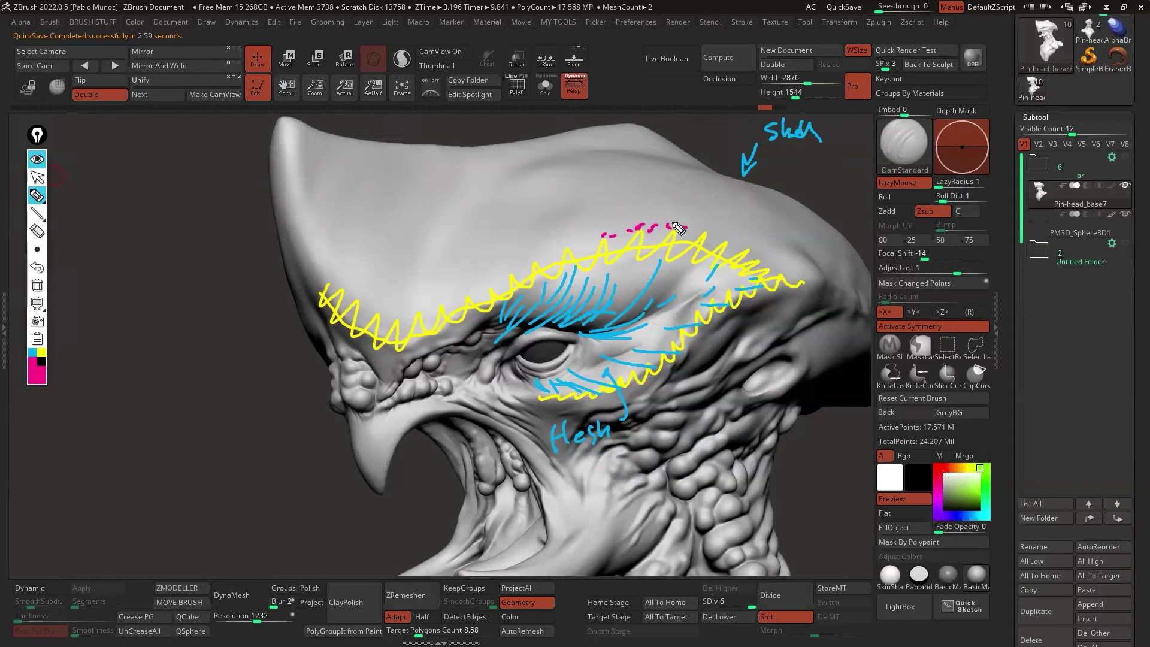
drag(573, 233, 567, 236)
drag(561, 238, 552, 240)
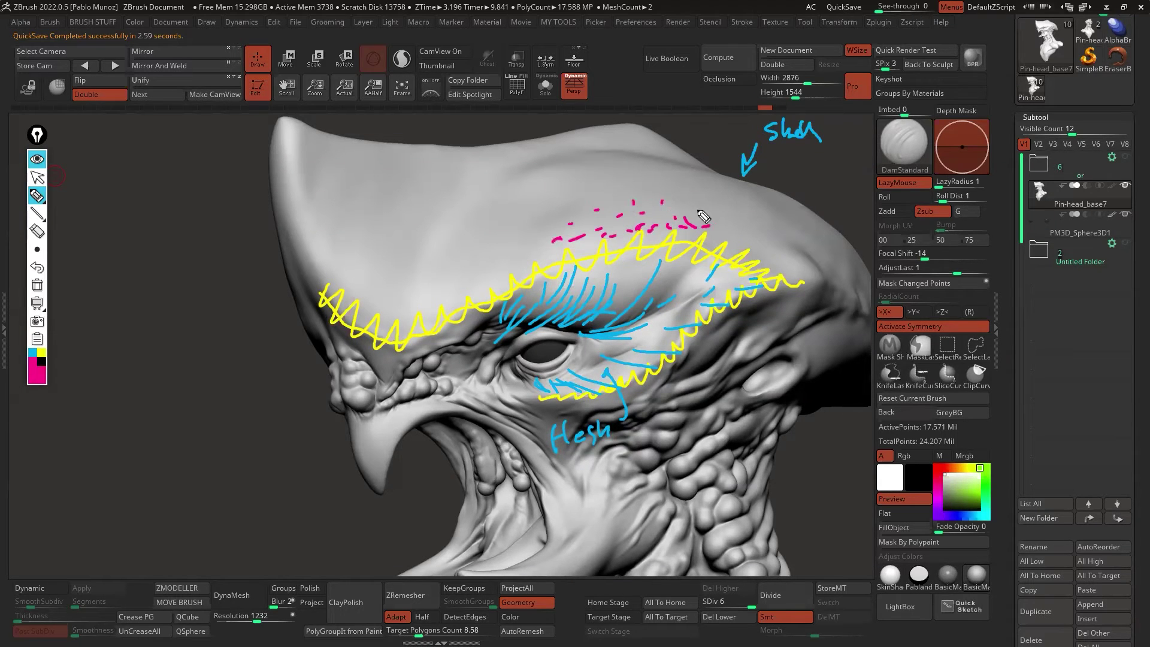
- Scatter a second, higher row of magenta dashes across the shell above the yellow brow border
mouse_move(704, 215)
mouse_down()
mouse_move(727, 243)
mouse_move(743, 207)
mouse_move(795, 259)
mouse_move(661, 188)
mouse_up()
drag(626, 192, 617, 193)
drag(592, 193, 564, 207)
drag(547, 223, 545, 227)
drag(533, 247, 532, 250)
drag(548, 208, 538, 214)
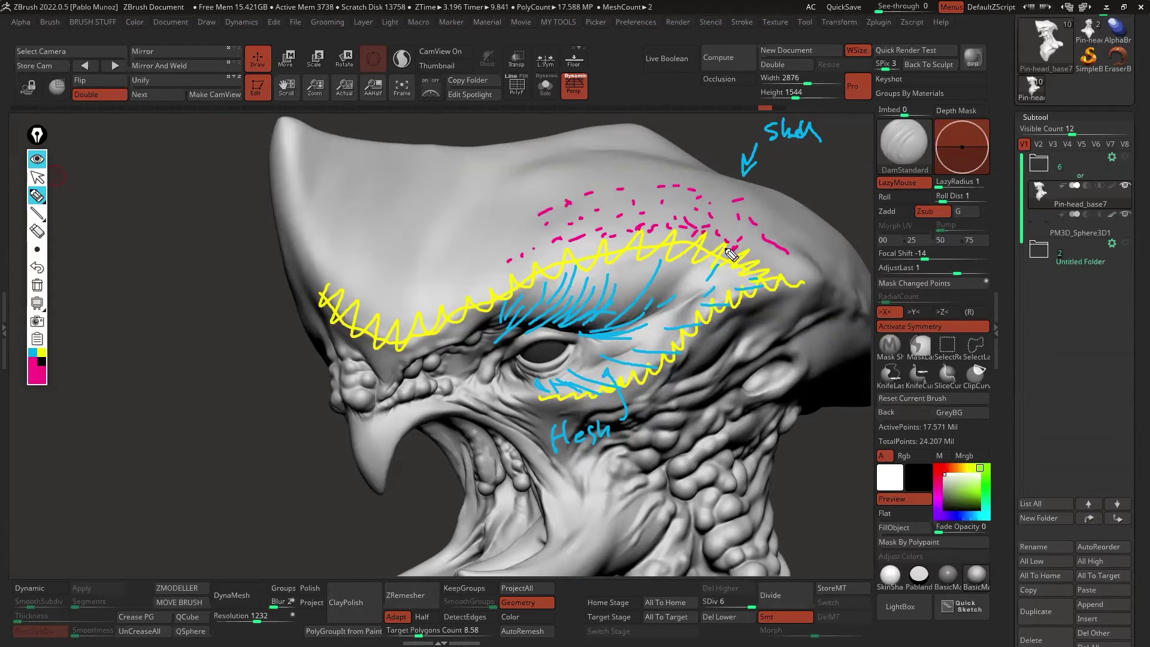
- Add sparse magenta dashes and dots below the yellow border, between the outer brow and the temple
mouse_move(712, 270)
mouse_down()
mouse_move(689, 287)
mouse_move(711, 263)
mouse_move(643, 274)
mouse_up()
drag(638, 278, 637, 281)
click(632, 260)
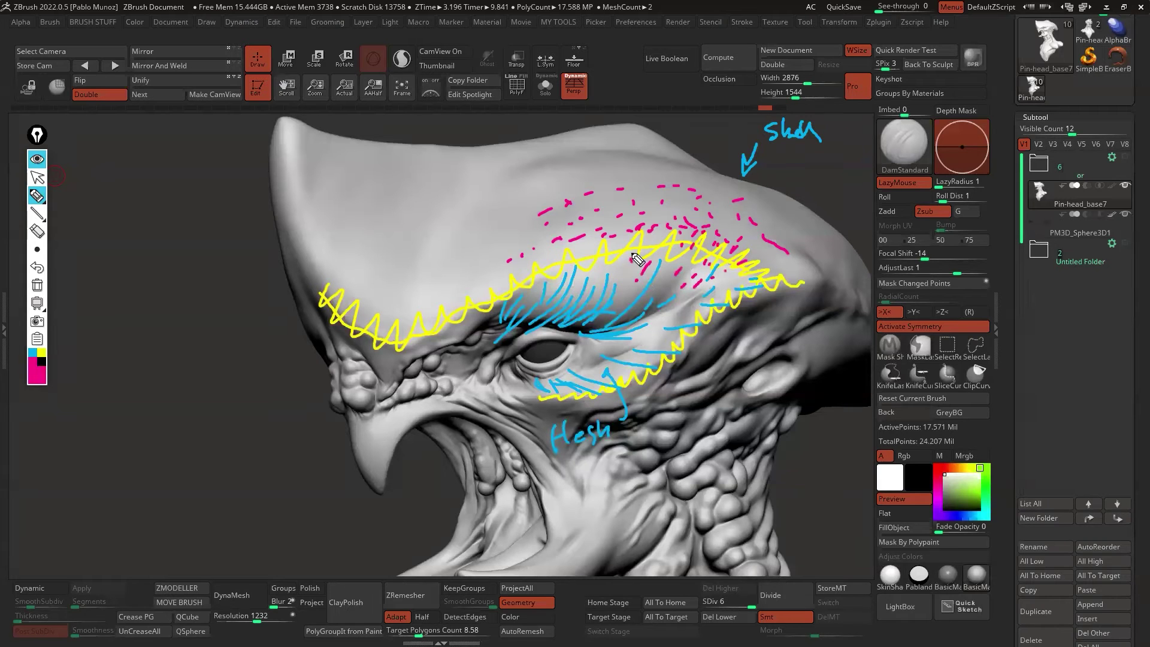
drag(721, 302, 728, 303)
click(731, 314)
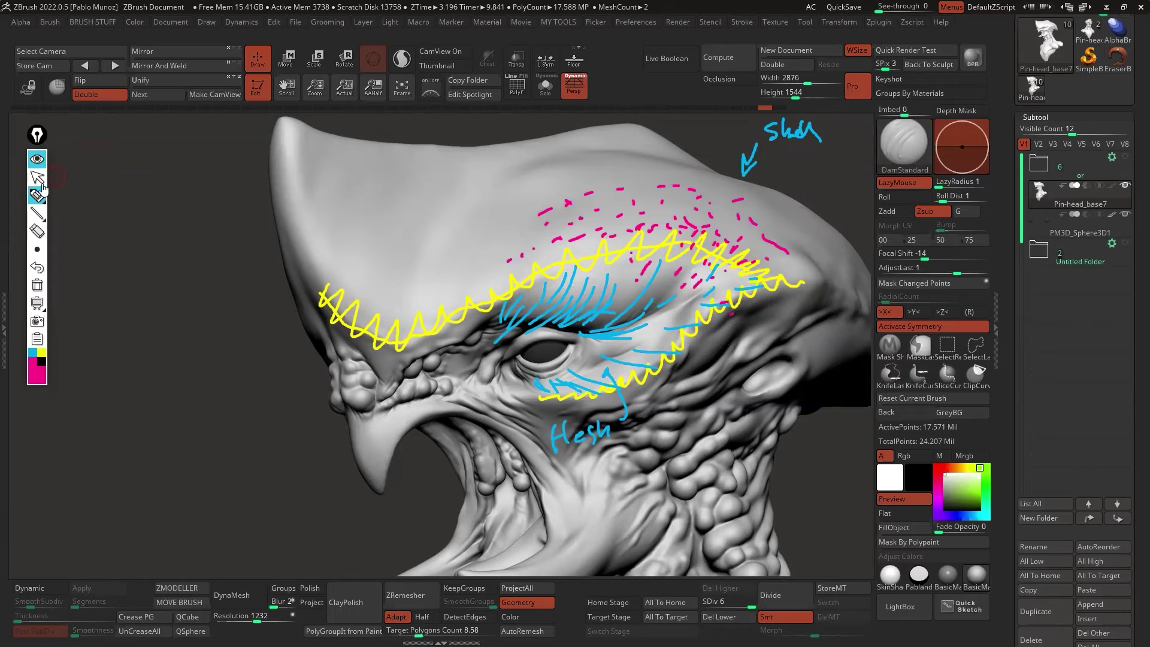
- Hide the annotations, then carve and smooth the fold on the temple behind the eye
click(37, 162)
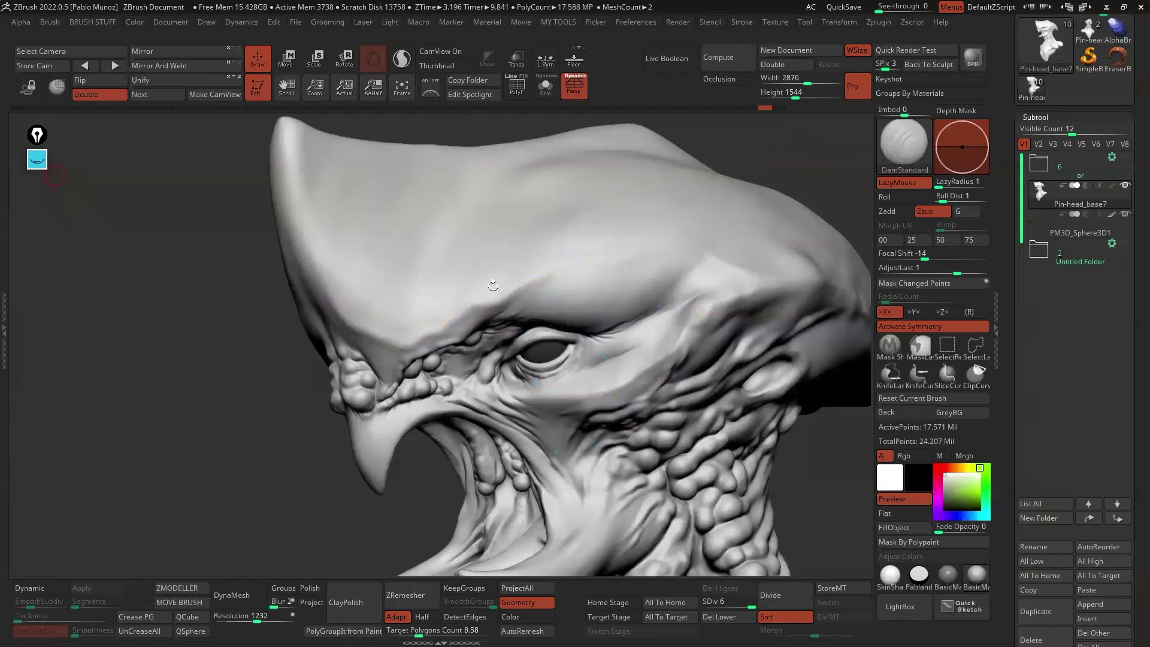
alt+drag(232, 323, 198, 301)
mouse_move(657, 292)
mouse_down()
mouse_move(620, 333)
mouse_move(642, 313)
mouse_up()
drag(231, 330, 245, 336)
shift+drag(660, 326, 657, 317)
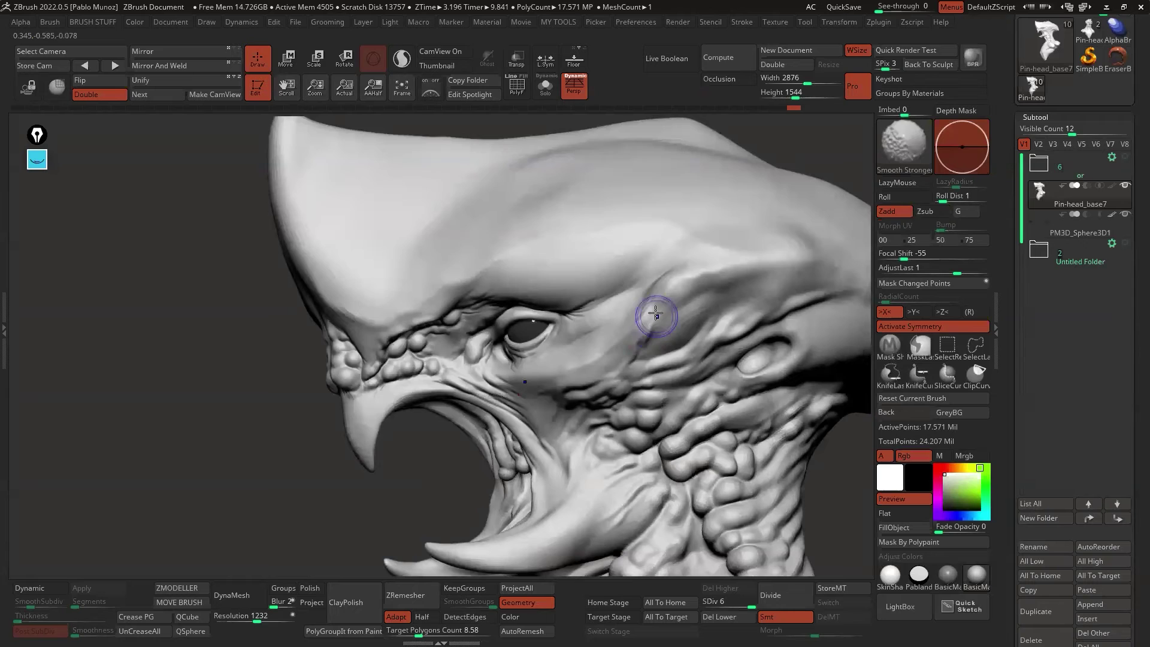
drag(234, 336, 201, 327)
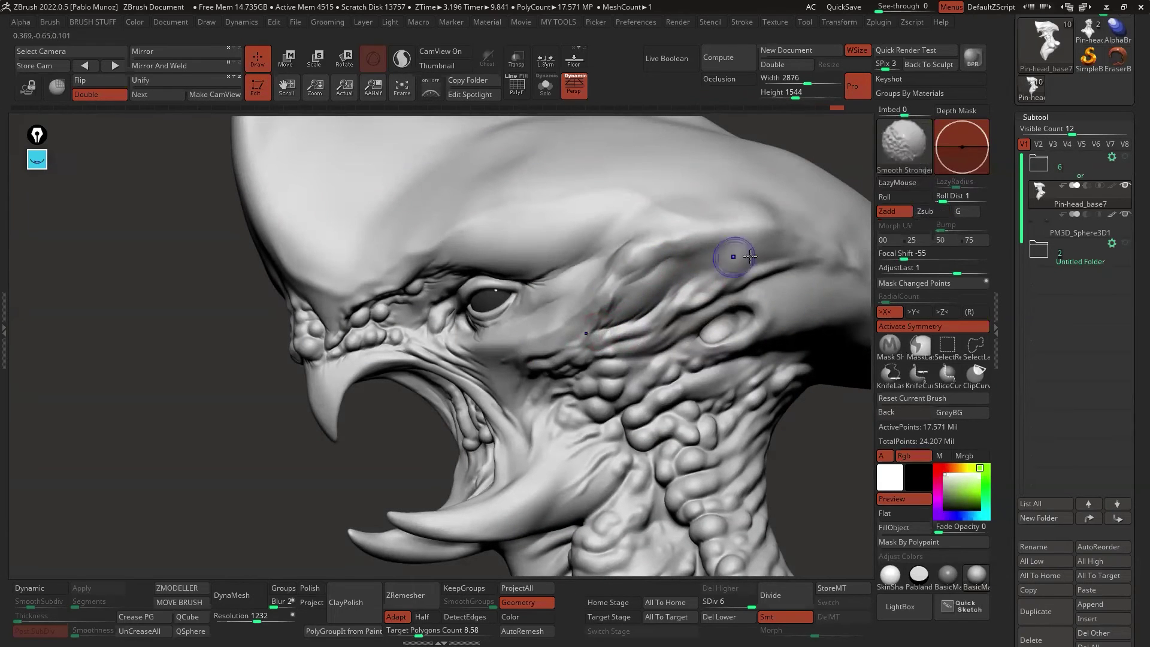
- Adjust the brush size and smooth the skin around the rear rim of the ear opening
mouse_move(731, 256)
right_down()
mouse_move(656, 231)
mouse_move(634, 243)
right_up()
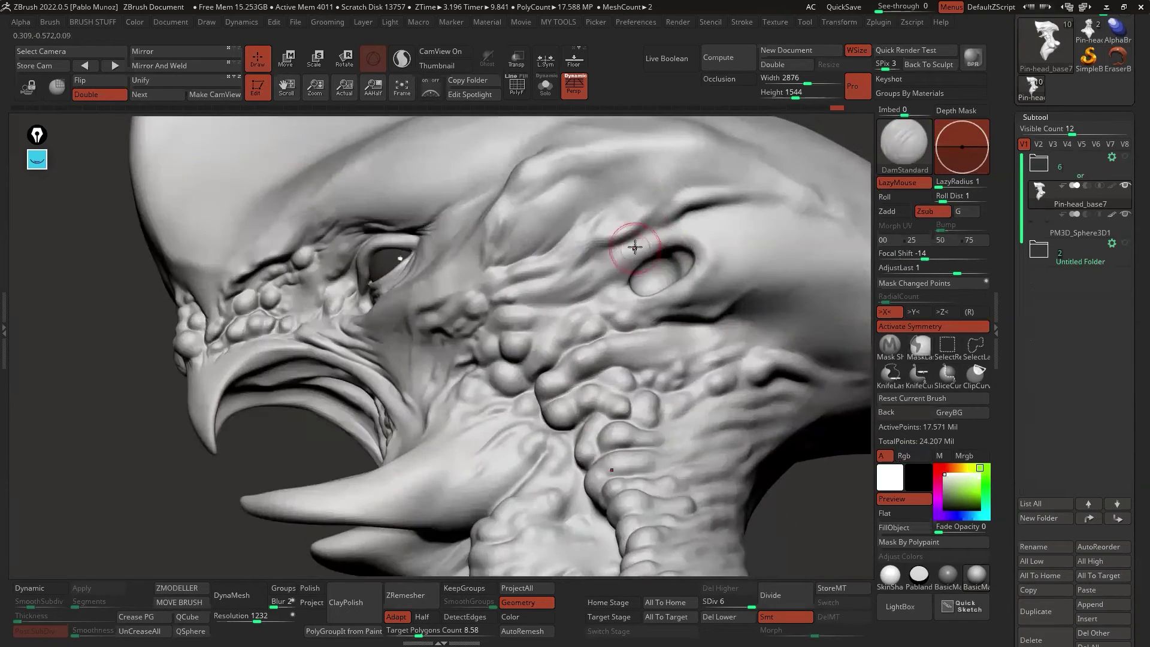
key(space)
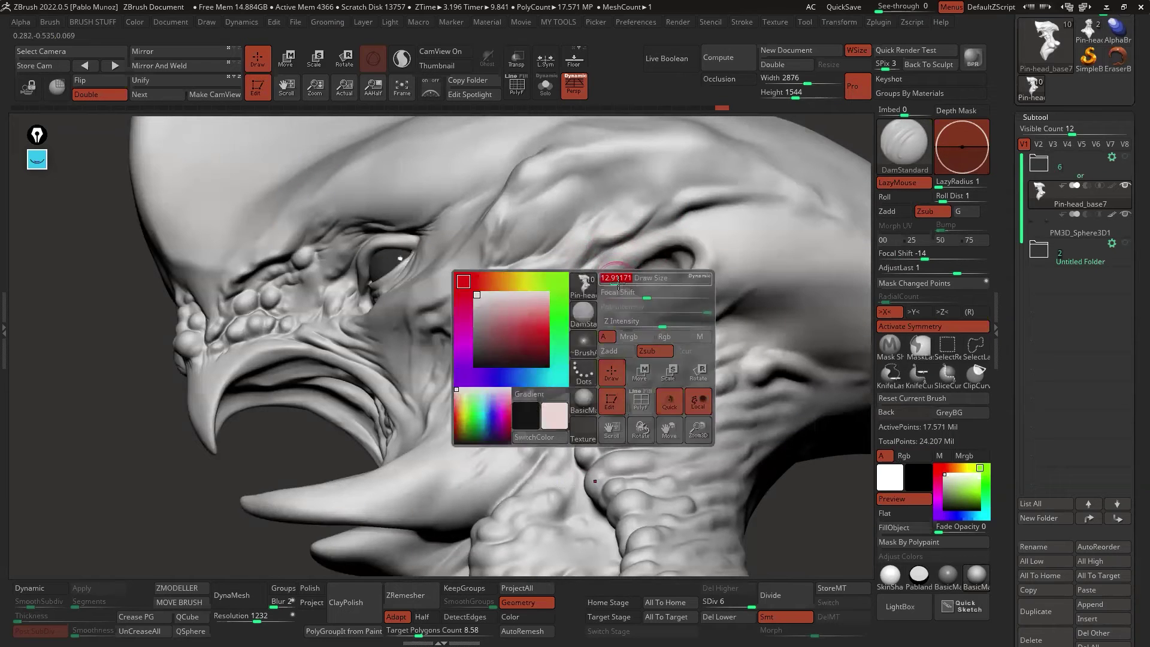
right_drag(609, 283, 649, 275)
mouse_move(650, 275)
shift+mouse_down()
mouse_move(688, 229)
mouse_move(713, 252)
shift+mouse_up()
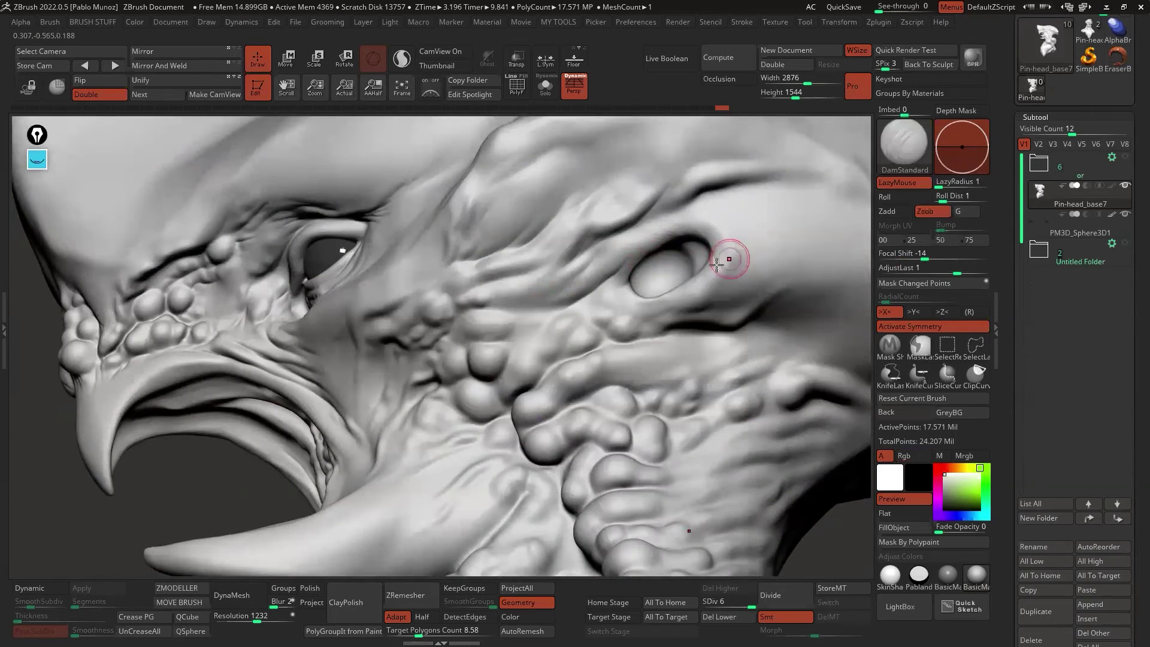
right_drag(730, 257, 620, 288)
- Drop the head to subdivision level 1 and smooth the rear rim of the ear opening
key(shift+d)
key(shift+d)
key(shift+d)
key(shift+d)
key(shift+d)
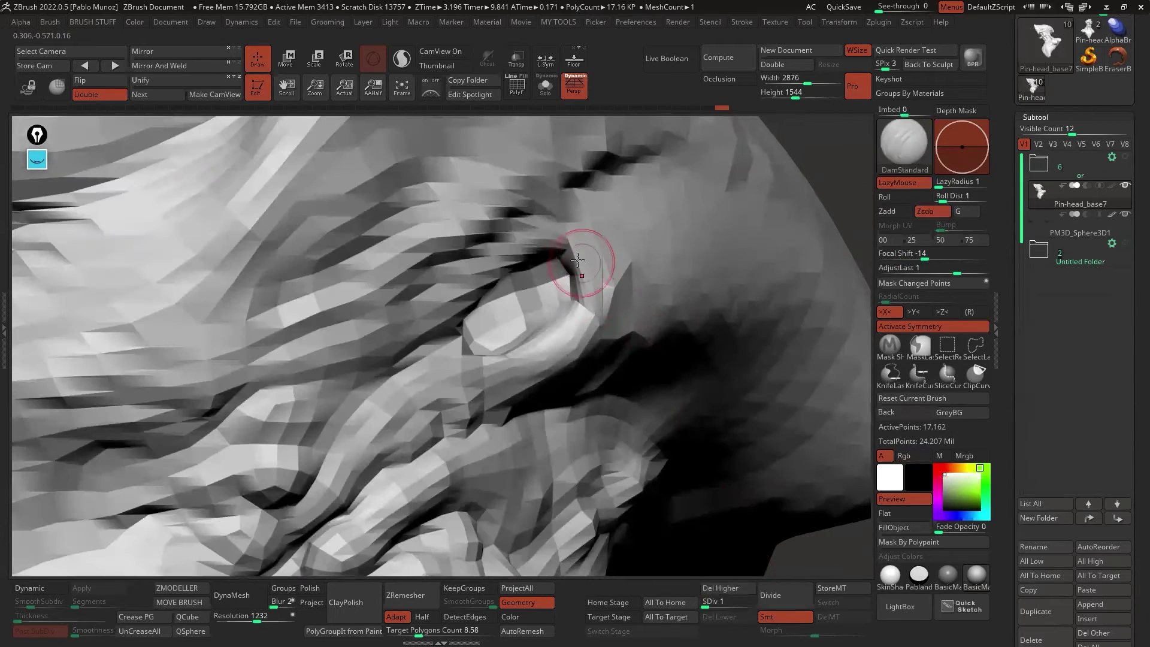
shift+drag(583, 290, 556, 269)
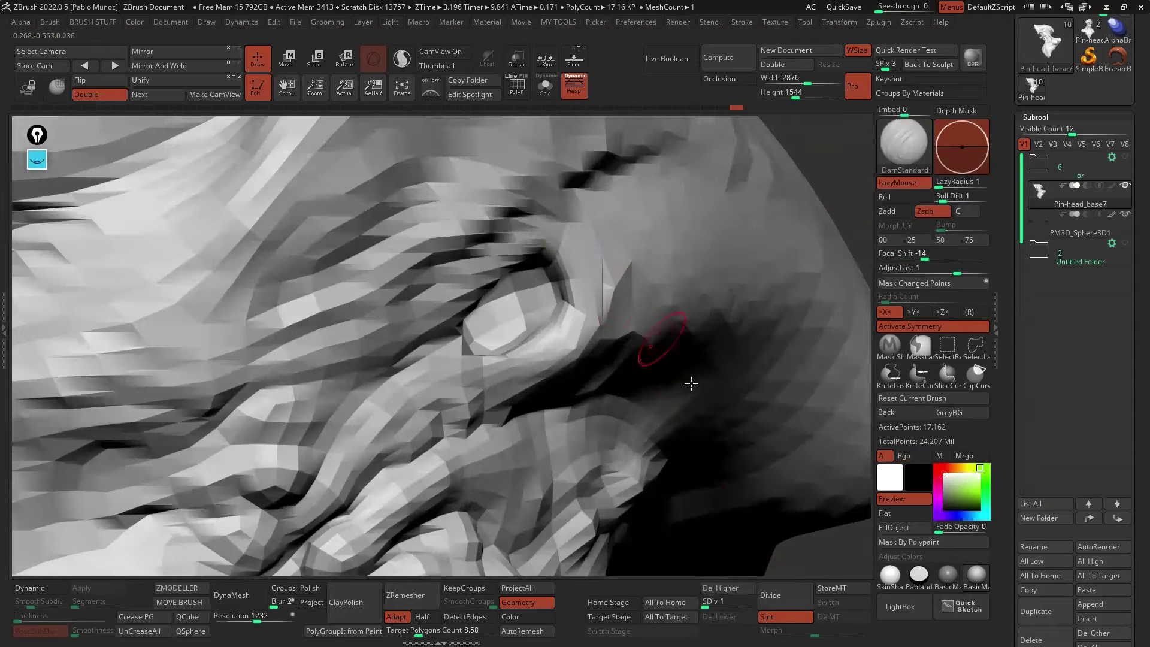
- Step the head up through subdivision levels 3, 5 and 6, smoothing the ear rim along the way
click(724, 604)
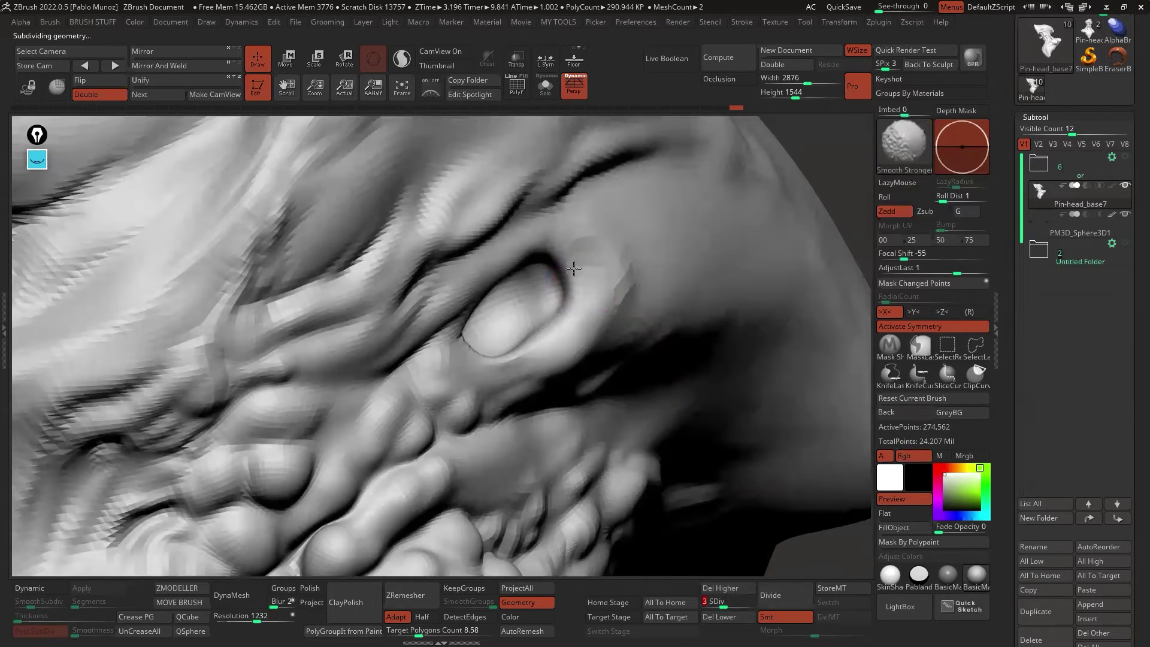
click(739, 599)
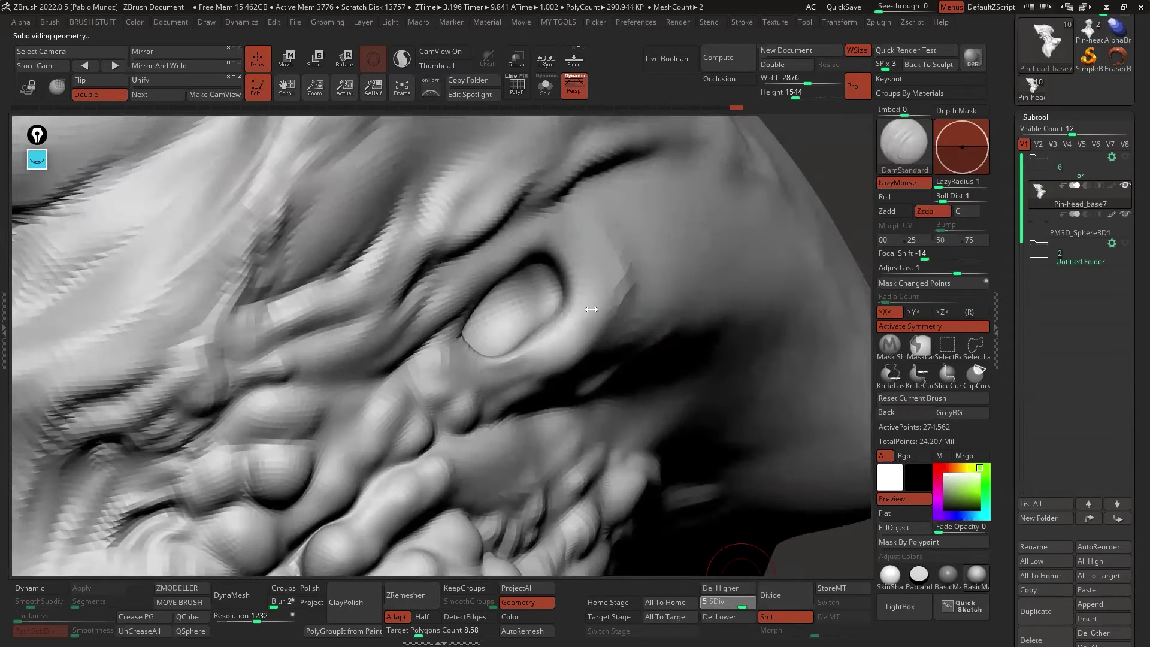
key(shift)
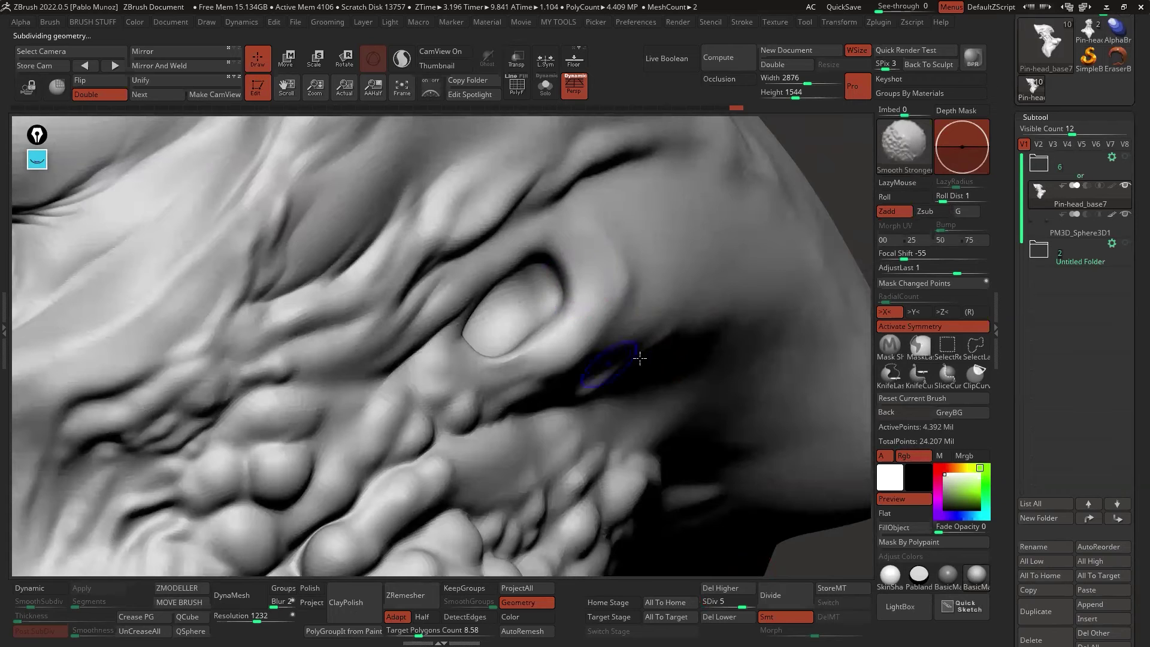
click(752, 602)
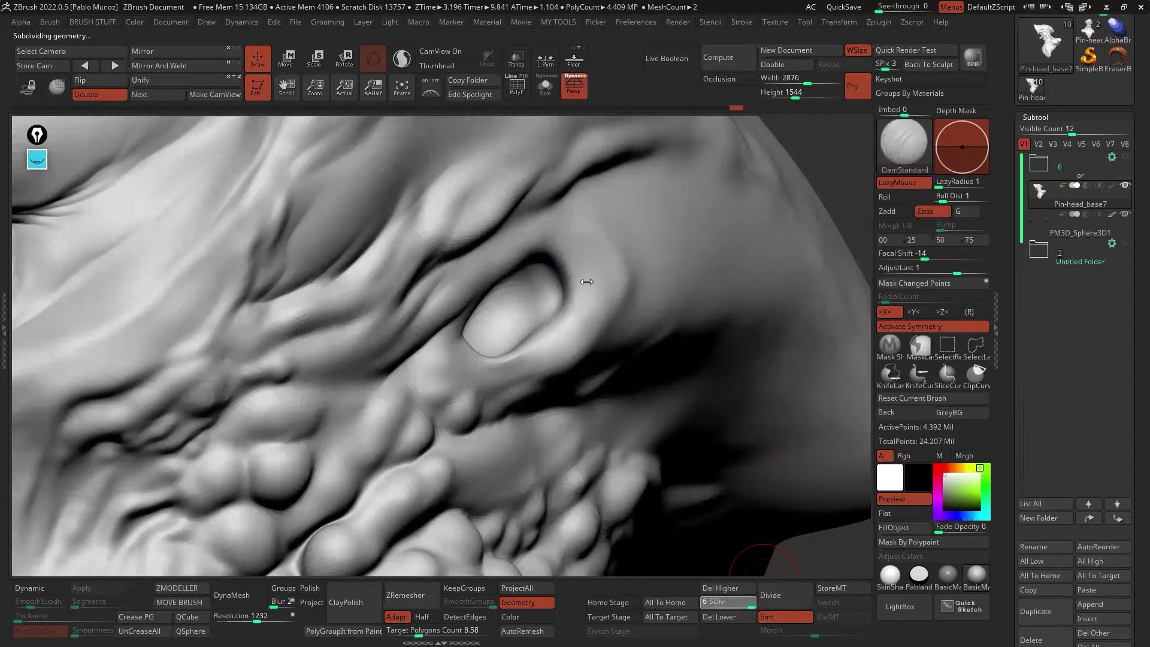
key(shift)
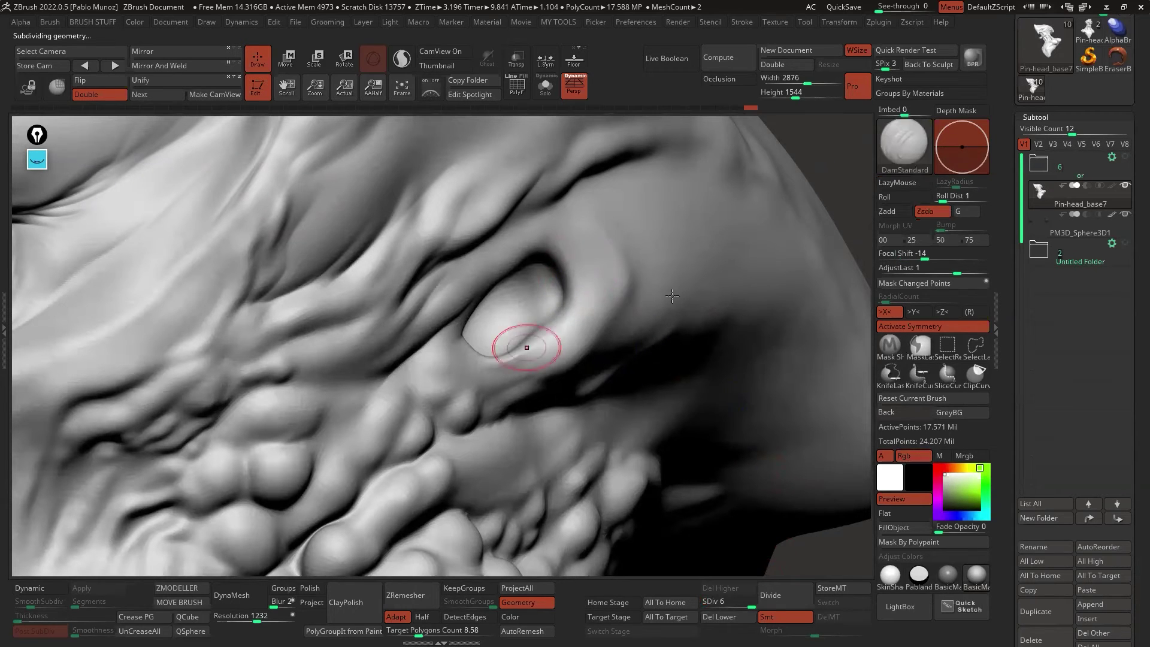
- Carve concentric curved grooves into the membrane inside the ear opening with DamStandard
mouse_move(527, 344)
right_down()
mouse_move(555, 300)
mouse_move(544, 239)
right_up()
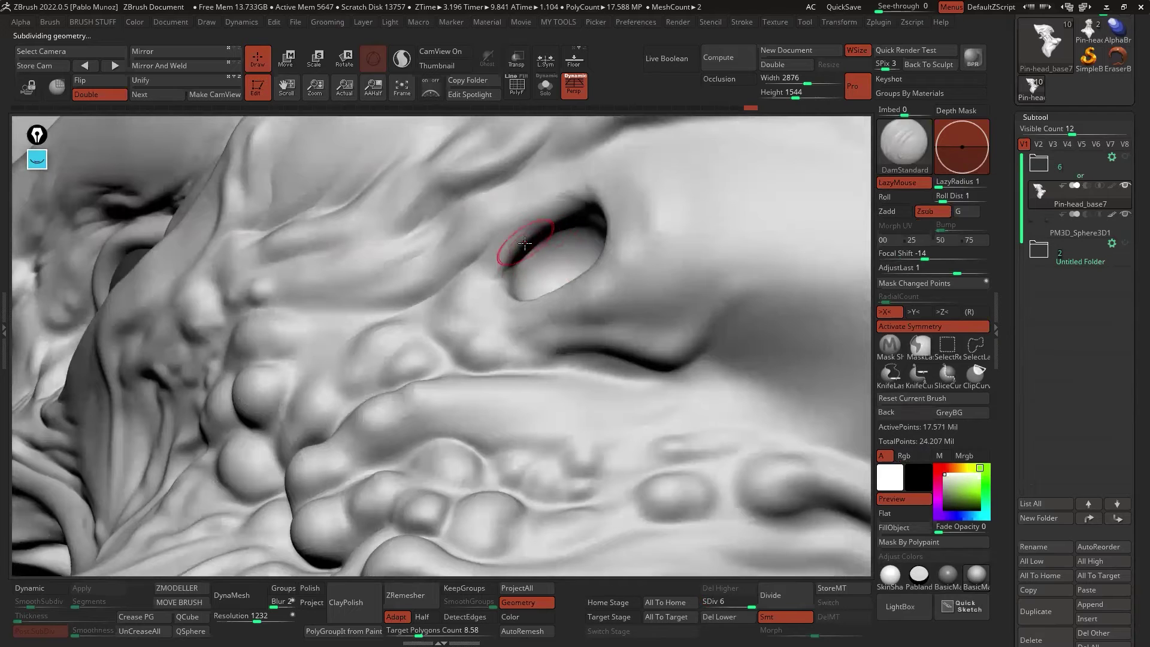
drag(525, 244, 470, 288)
right_drag(537, 287, 586, 290)
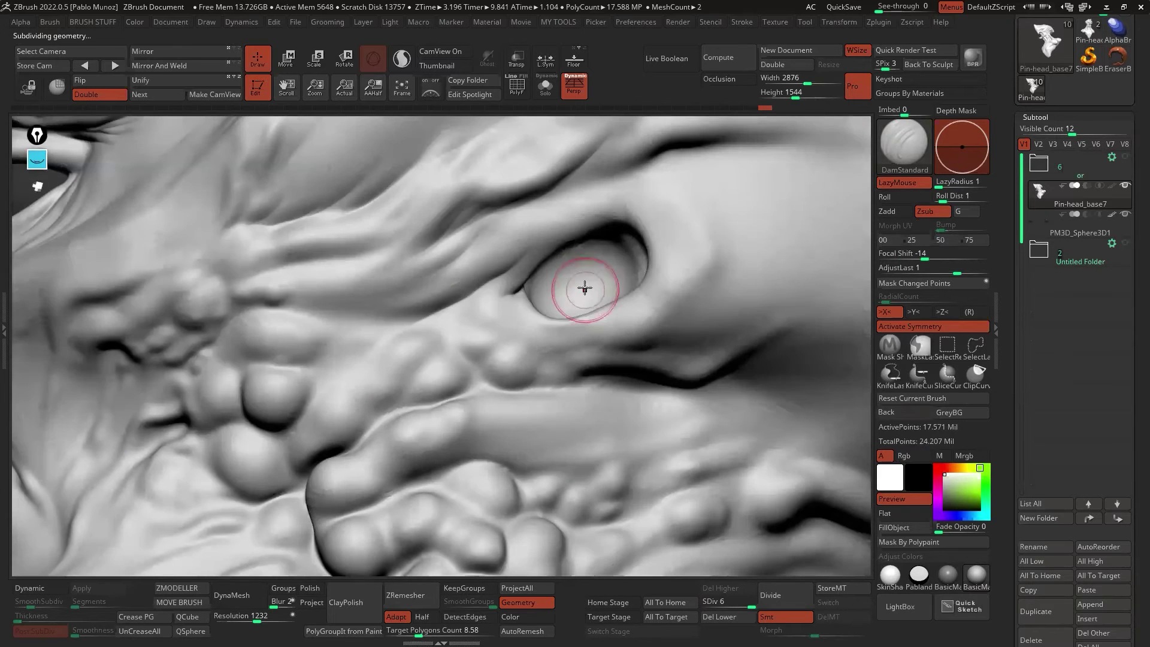
mouse_move(584, 289)
mouse_down()
mouse_move(576, 277)
mouse_move(570, 298)
mouse_up()
right_drag(569, 298, 624, 286)
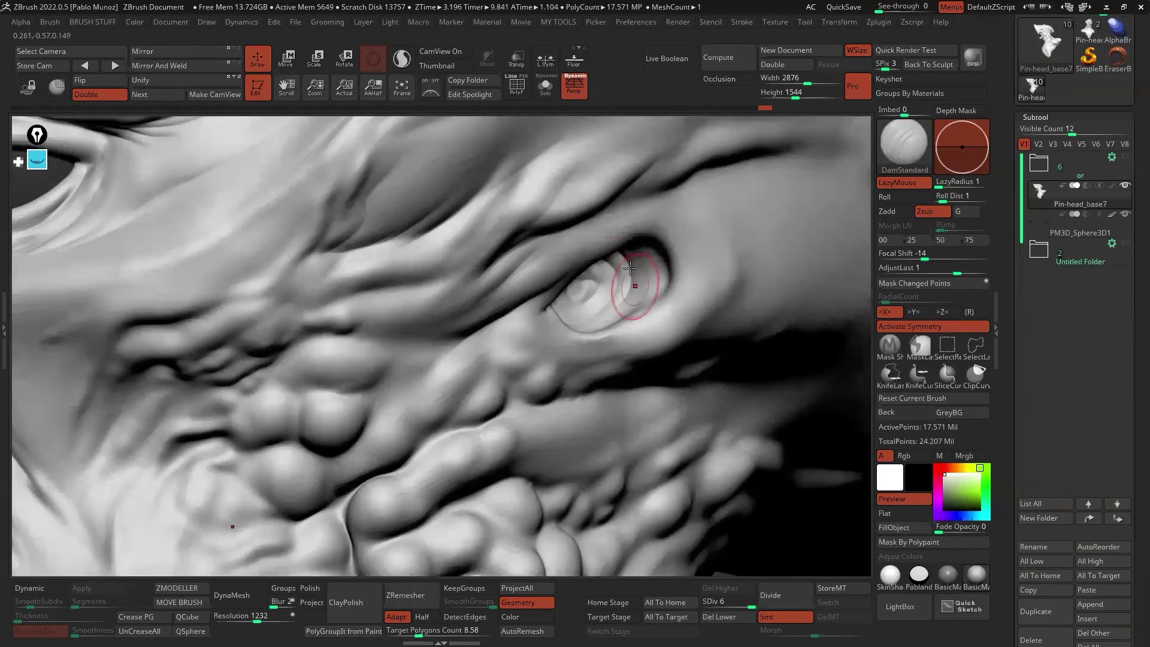
drag(629, 273, 634, 300)
drag(652, 255, 633, 312)
- Deepen the crease running between the rounded bumps below and in front of the ear
right_drag(627, 344, 620, 360)
mouse_move(620, 359)
mouse_down()
mouse_move(555, 402)
mouse_move(473, 408)
mouse_up()
right_drag(473, 408, 484, 375)
drag(484, 373, 510, 369)
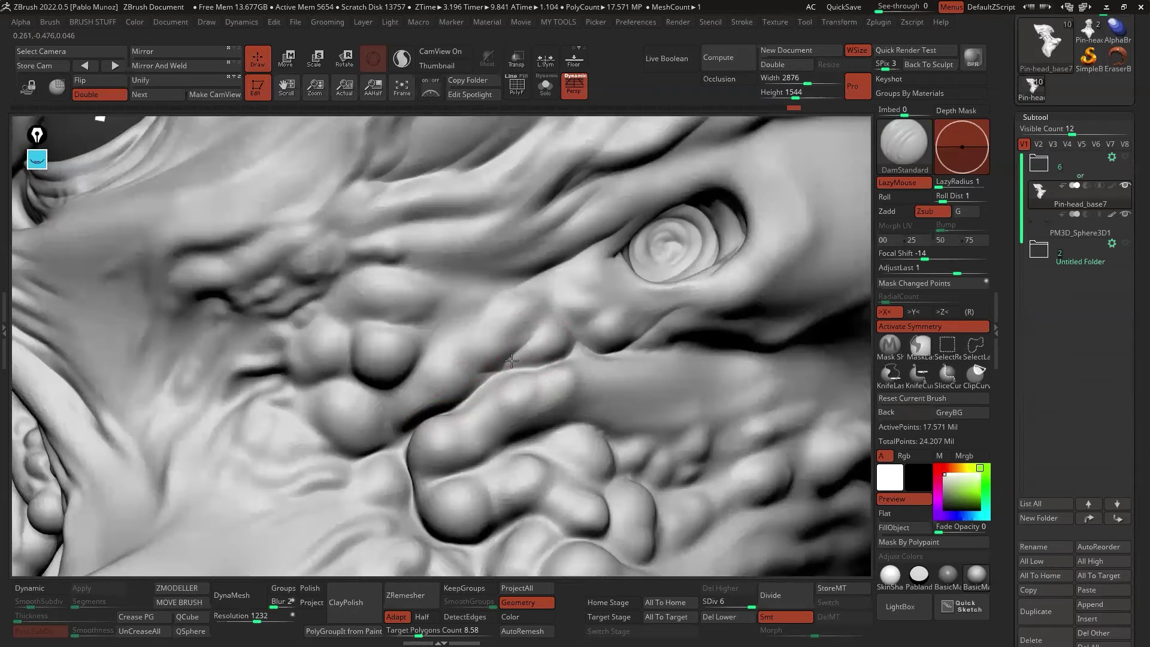
key(shift)
alt+right_drag(409, 227, 444, 264)
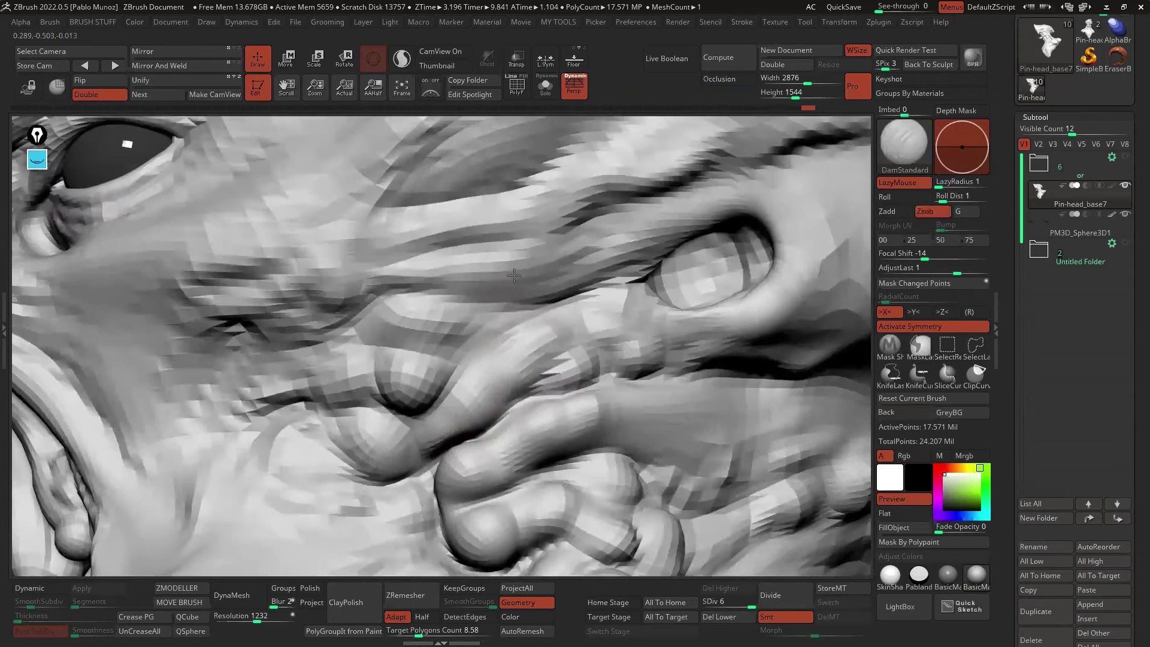
- Carve finer creases along the skin folds between the ear and the cheek bumps
mouse_move(566, 220)
mouse_down()
mouse_move(470, 258)
mouse_move(367, 270)
mouse_up()
key(shift)
mouse_move(365, 257)
right_down()
mouse_move(478, 326)
mouse_move(512, 310)
right_up()
mouse_move(513, 262)
mouse_down()
mouse_move(487, 294)
mouse_move(606, 270)
mouse_up()
mouse_move(514, 300)
mouse_down()
mouse_move(390, 390)
mouse_move(422, 376)
mouse_up()
right_drag(459, 364, 473, 383)
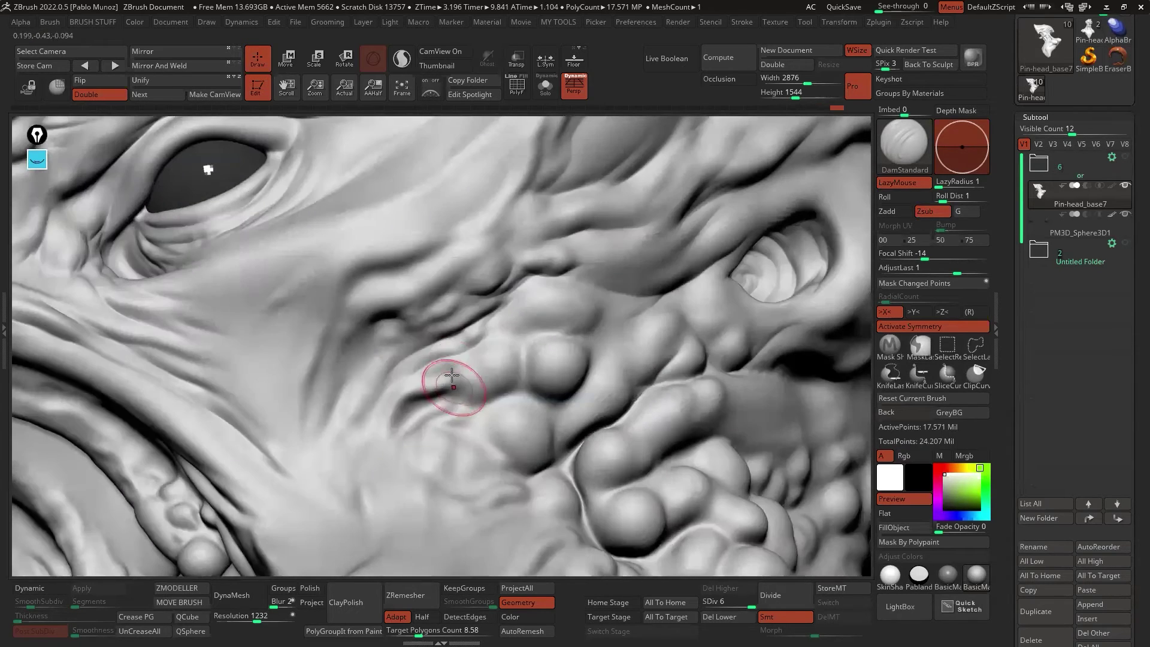
- Carve and soften fine wrinkles fanning from the small cheek bumps toward the mouth and the eye
drag(454, 385, 404, 411)
shift+drag(417, 392, 395, 336)
mouse_move(392, 321)
mouse_down()
mouse_move(341, 371)
mouse_move(325, 422)
mouse_up()
mouse_move(393, 322)
mouse_down()
mouse_move(357, 361)
mouse_move(471, 329)
mouse_up()
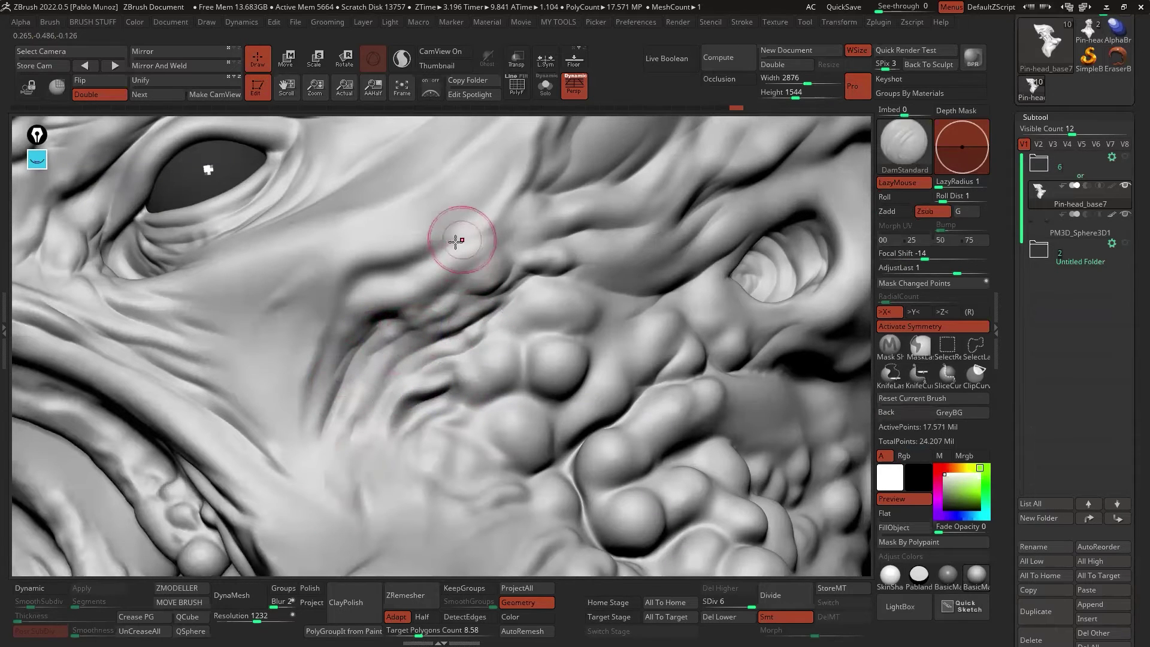
drag(457, 243, 393, 271)
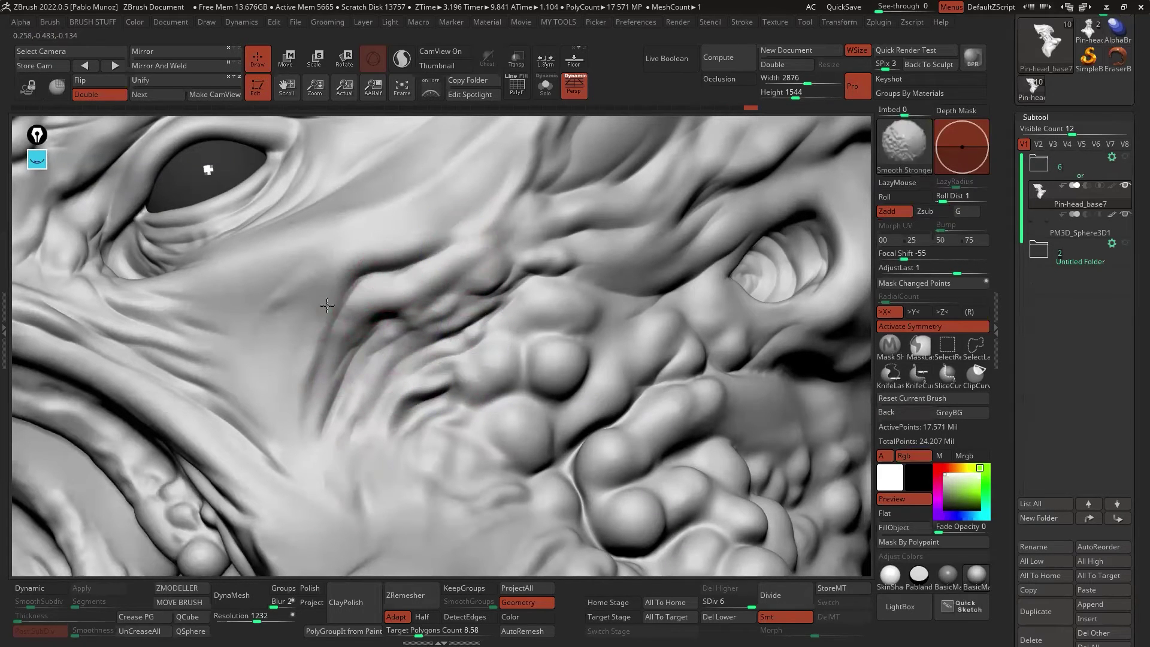
- Clear the old annotations and outline five rounded bumps on the cheek in magenta
mouse_move(566, 337)
ctrl+right_down()
mouse_move(563, 281)
mouse_move(584, 270)
mouse_move(587, 324)
mouse_move(607, 330)
ctrl+right_up()
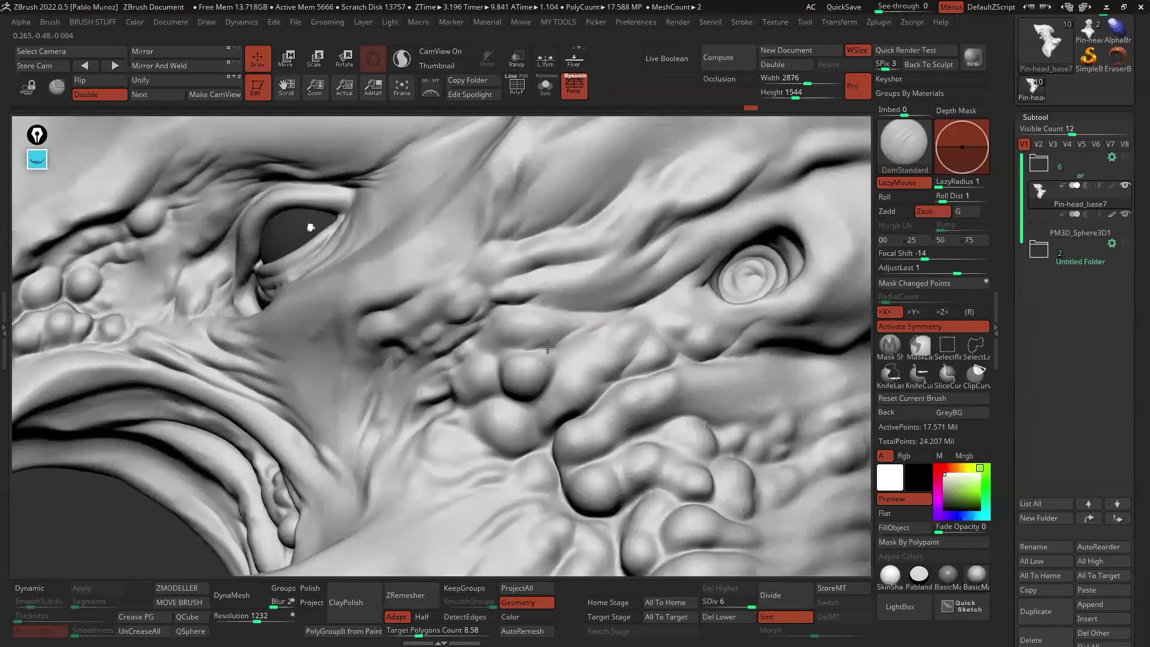
alt+right_drag(580, 342, 451, 385)
alt+right_drag(531, 408, 514, 399)
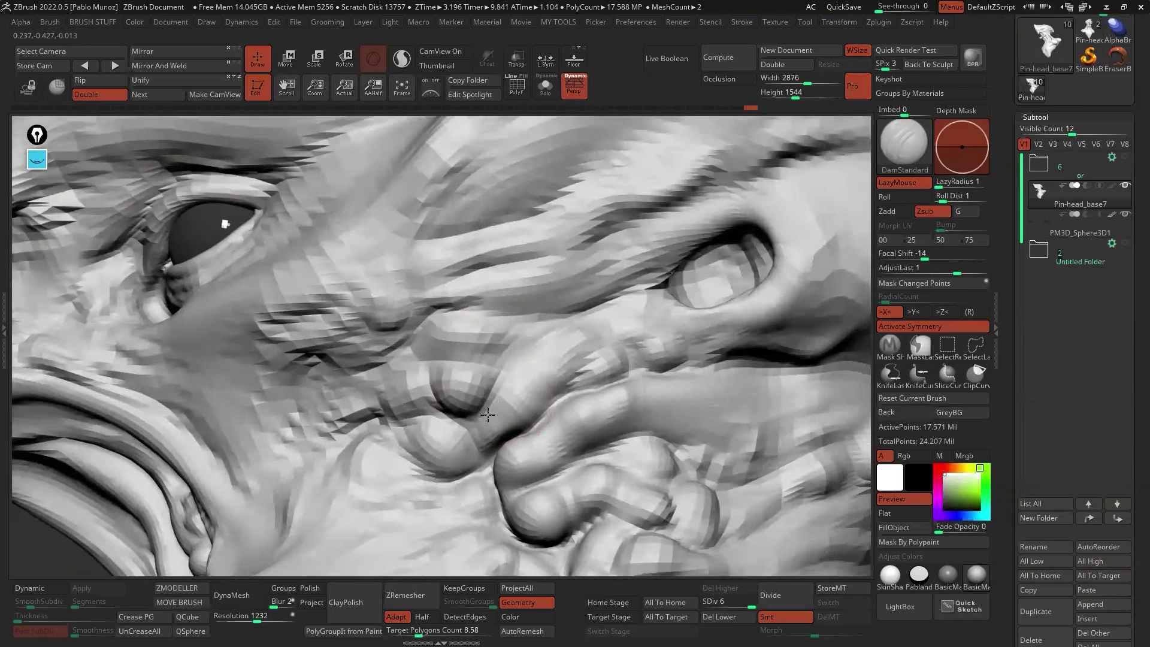
click(38, 163)
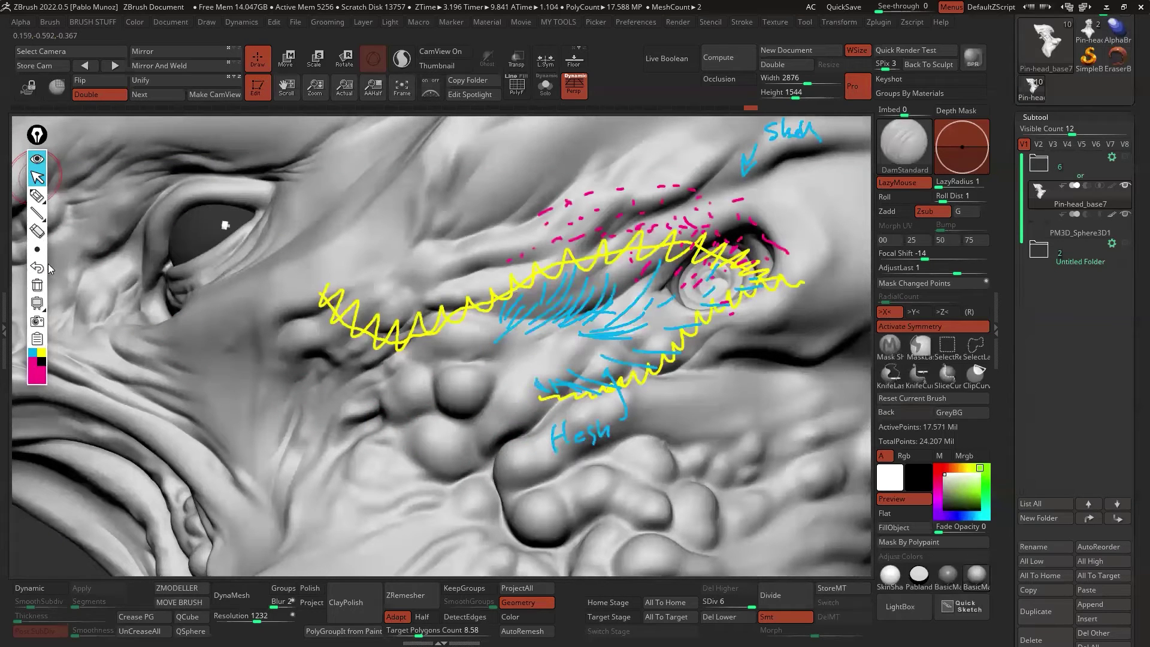
click(36, 196)
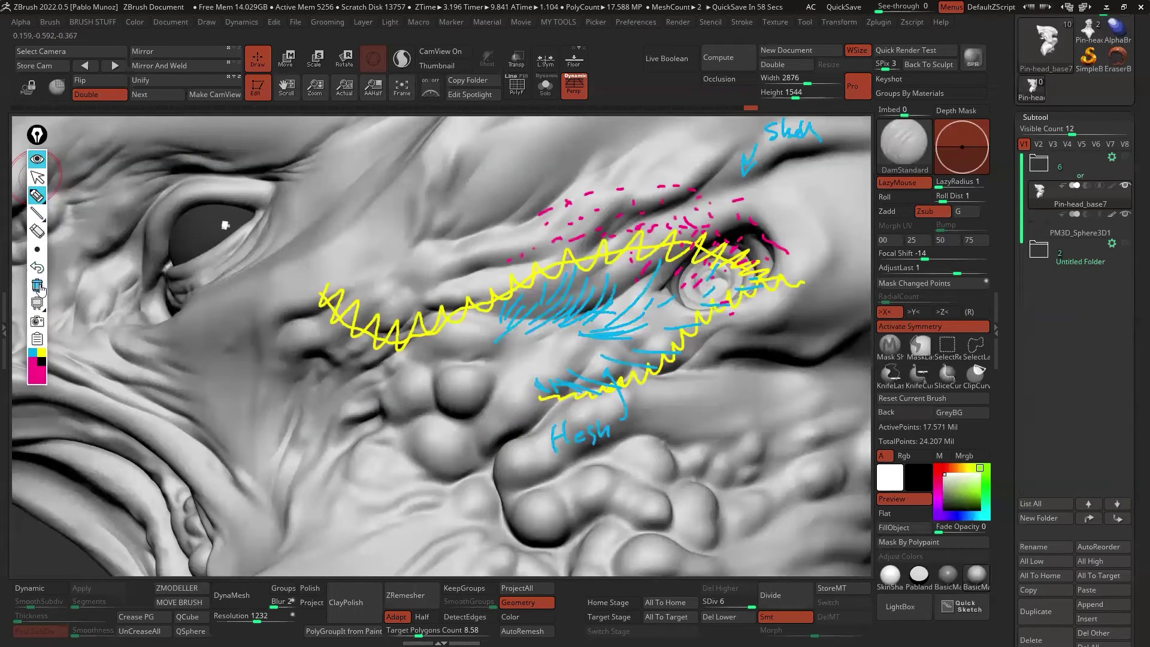
click(36, 286)
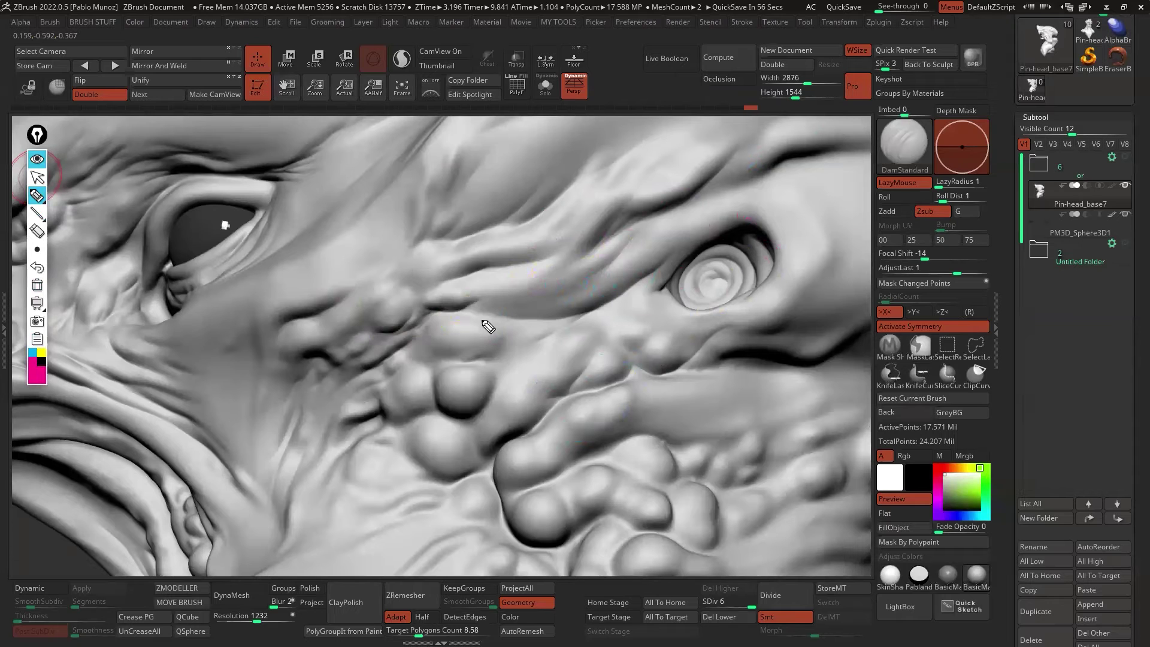
mouse_move(484, 322)
mouse_down()
mouse_move(429, 324)
mouse_move(495, 359)
mouse_move(399, 368)
mouse_move(419, 419)
mouse_move(482, 461)
mouse_move(439, 401)
mouse_move(488, 377)
mouse_move(484, 407)
mouse_up()
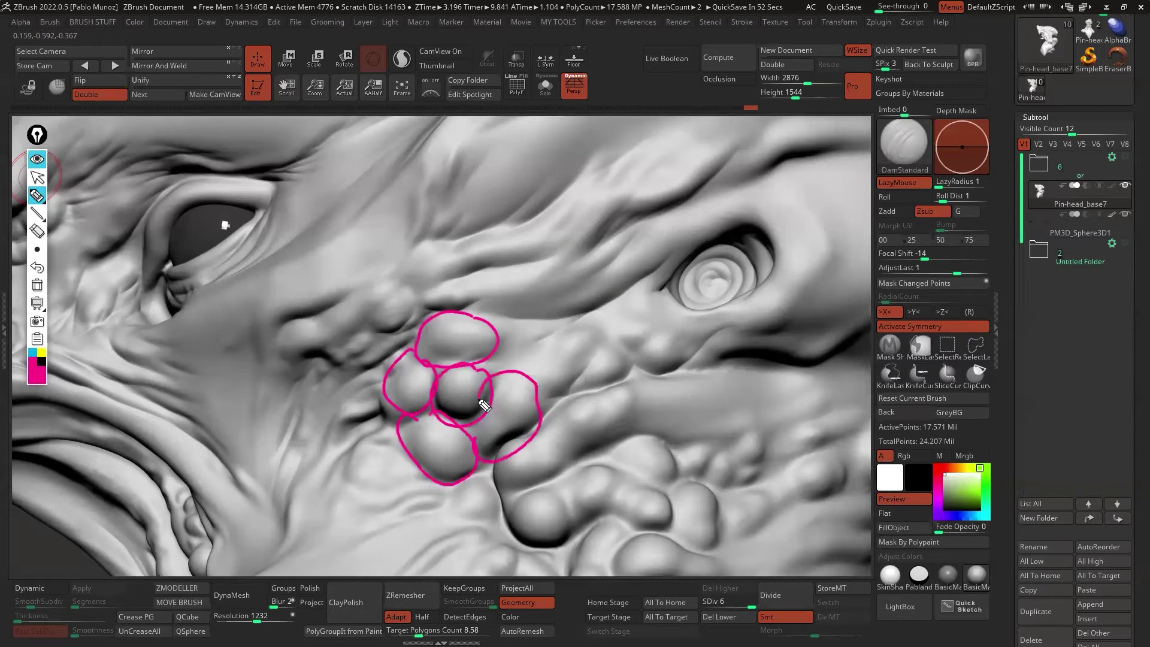
- Draw yellow flow lines along the folds from the circled bumps to and around the ear
click(46, 355)
mouse_move(636, 213)
mouse_down()
mouse_move(456, 306)
mouse_move(557, 280)
mouse_move(703, 201)
mouse_move(514, 320)
mouse_up()
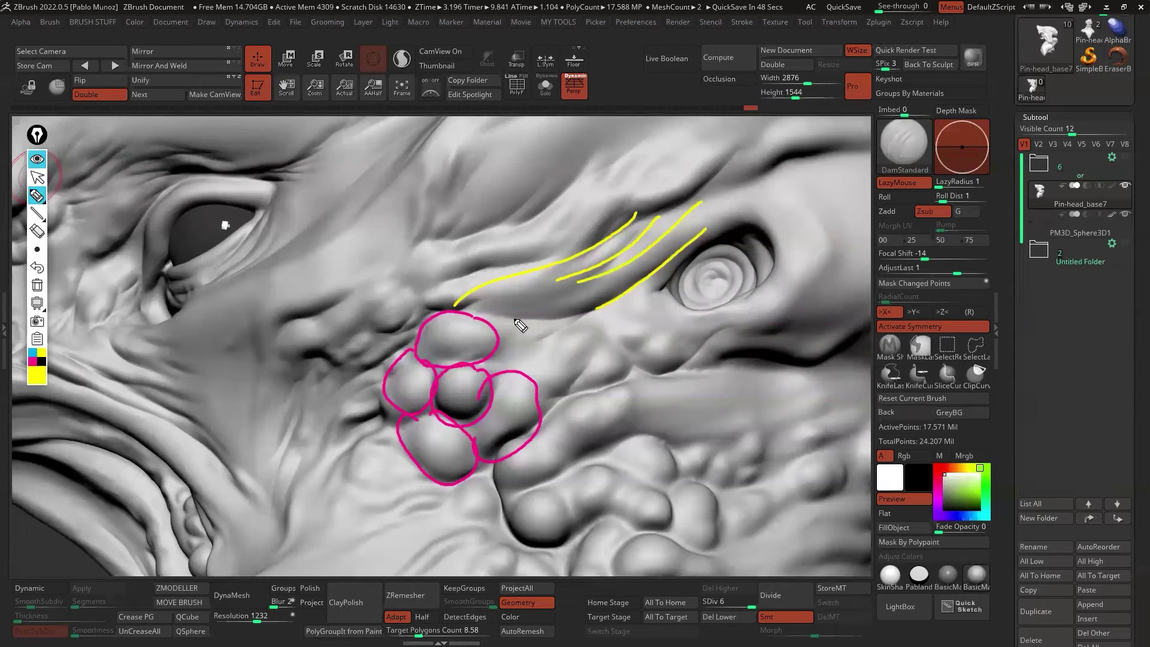
mouse_move(685, 274)
mouse_down()
mouse_move(599, 325)
mouse_move(718, 319)
mouse_up()
drag(652, 296, 702, 295)
drag(647, 377, 779, 313)
drag(737, 230, 698, 239)
mouse_move(762, 196)
mouse_down()
mouse_move(730, 192)
mouse_move(653, 223)
mouse_up()
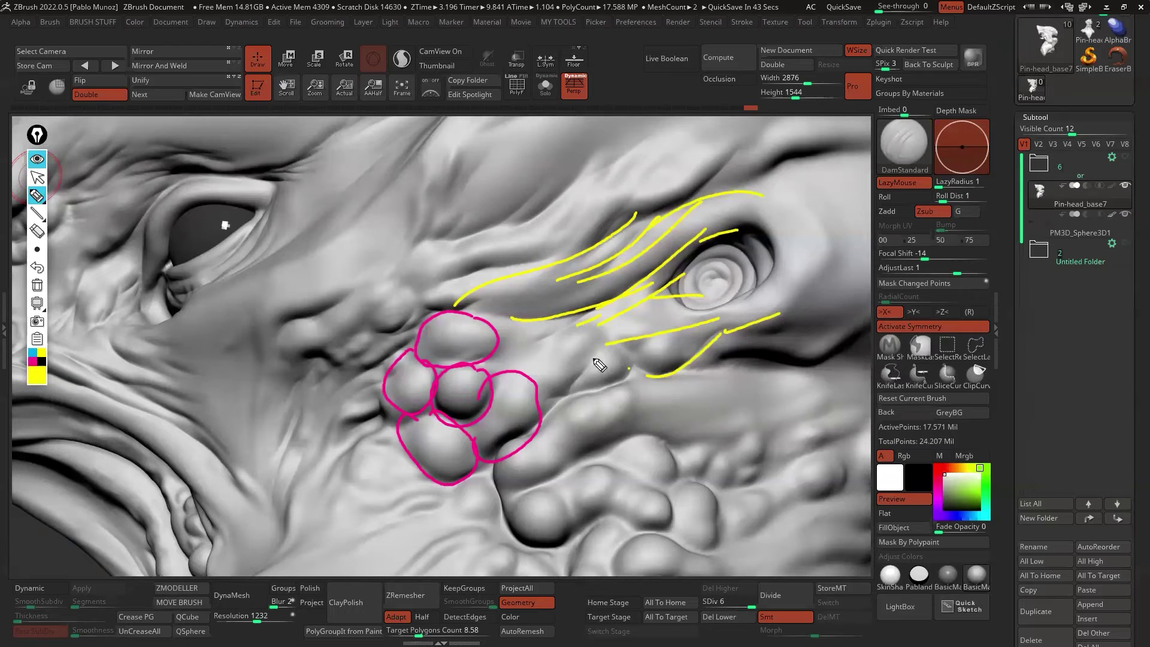
- Add yellow flow lines from below the ear toward the circled bumps, and switch the pen colour to blue
drag(607, 346, 563, 395)
drag(644, 365, 608, 381)
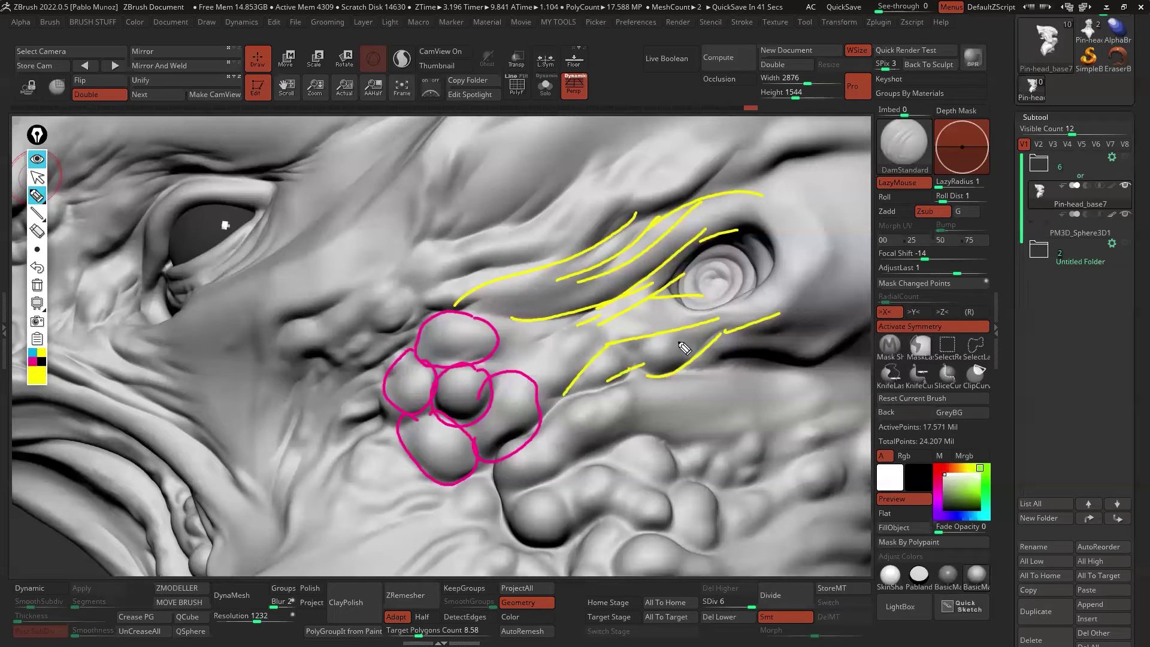
drag(606, 343, 526, 354)
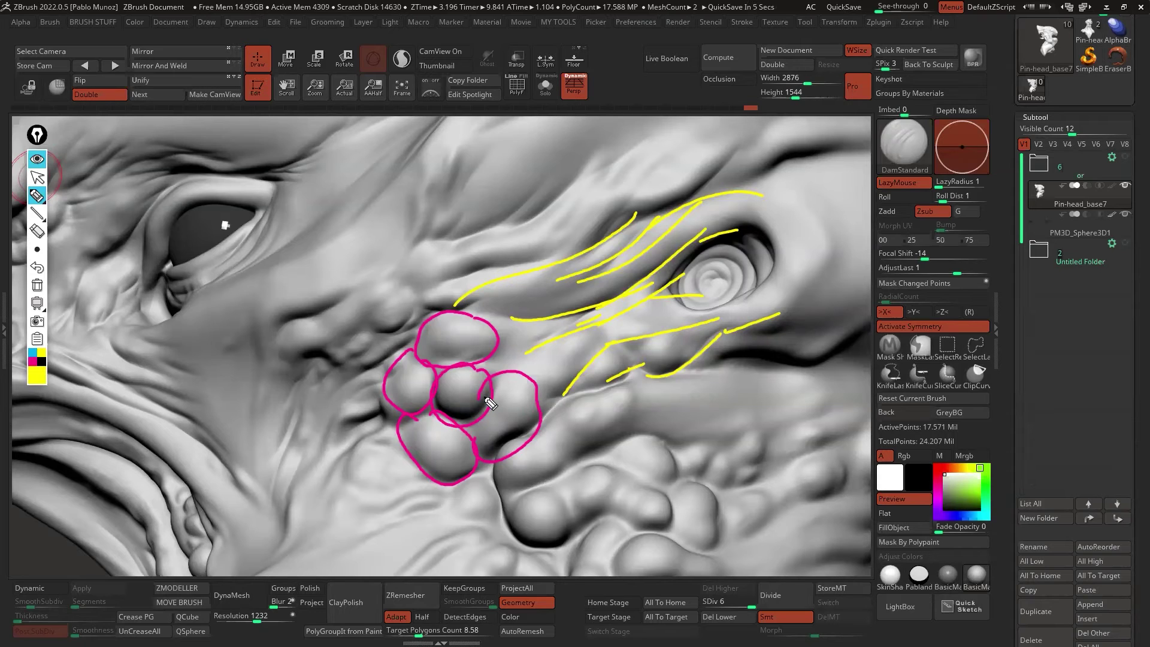
click(33, 355)
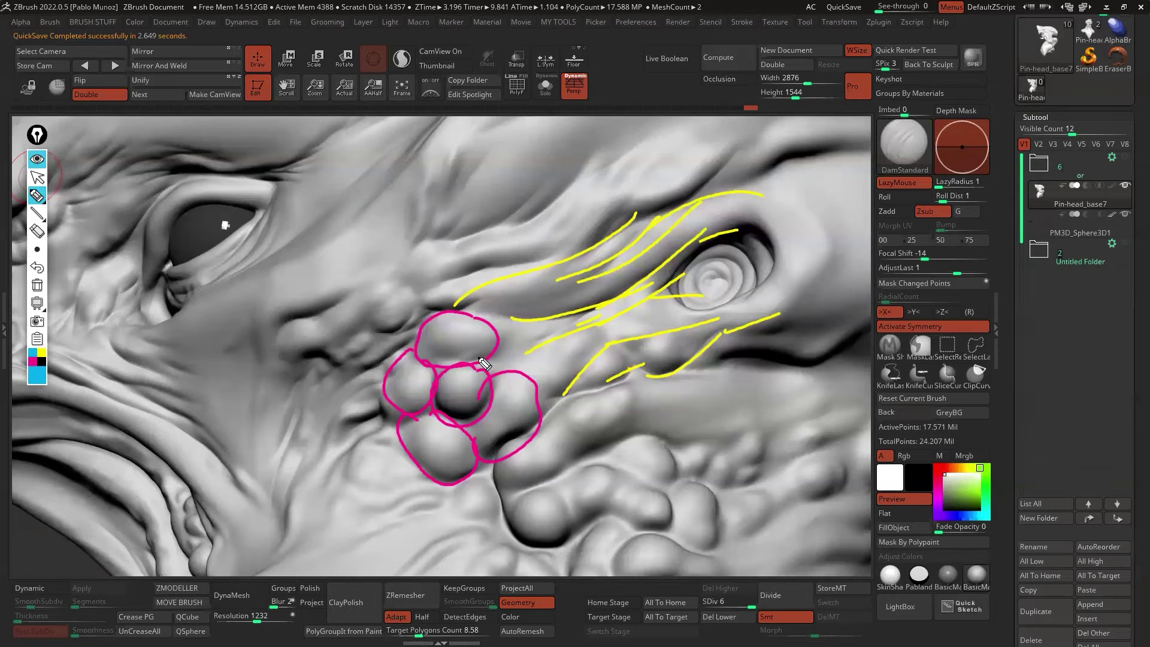
- Draw blue strokes bridging the yellow flow lines and the circled cheek bumps to mark the transitions, and hide the annotations
mouse_move(483, 359)
mouse_down()
mouse_move(528, 341)
mouse_move(496, 318)
mouse_move(563, 318)
mouse_move(489, 314)
mouse_move(527, 304)
mouse_move(465, 308)
mouse_up()
drag(600, 282, 570, 295)
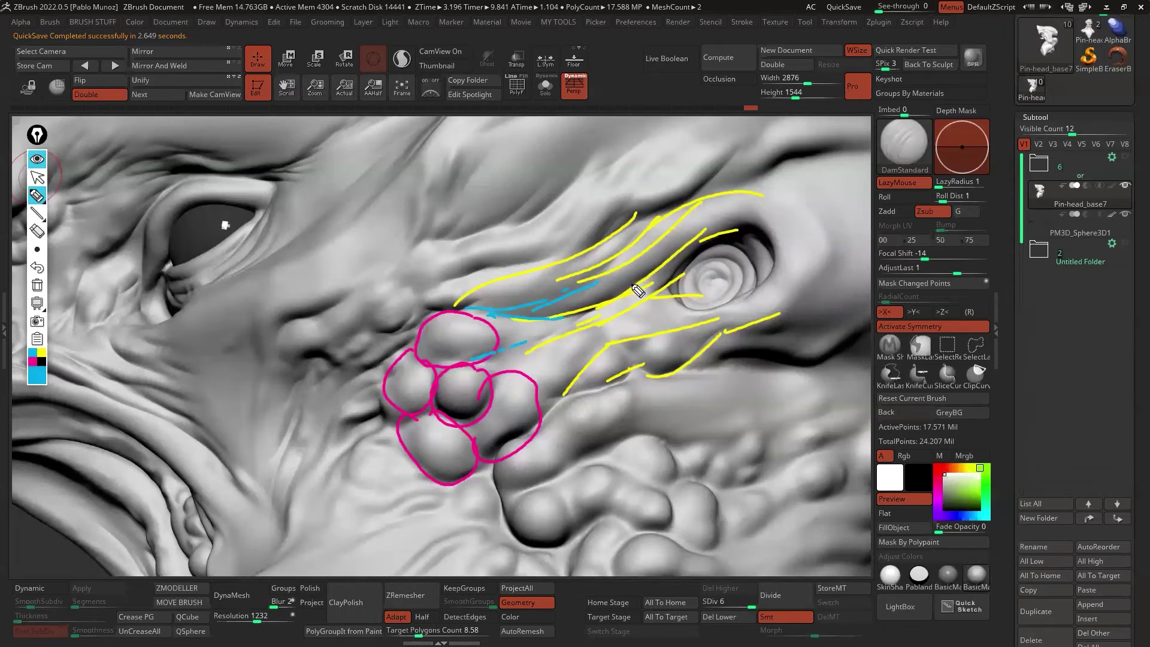
drag(527, 343, 477, 410)
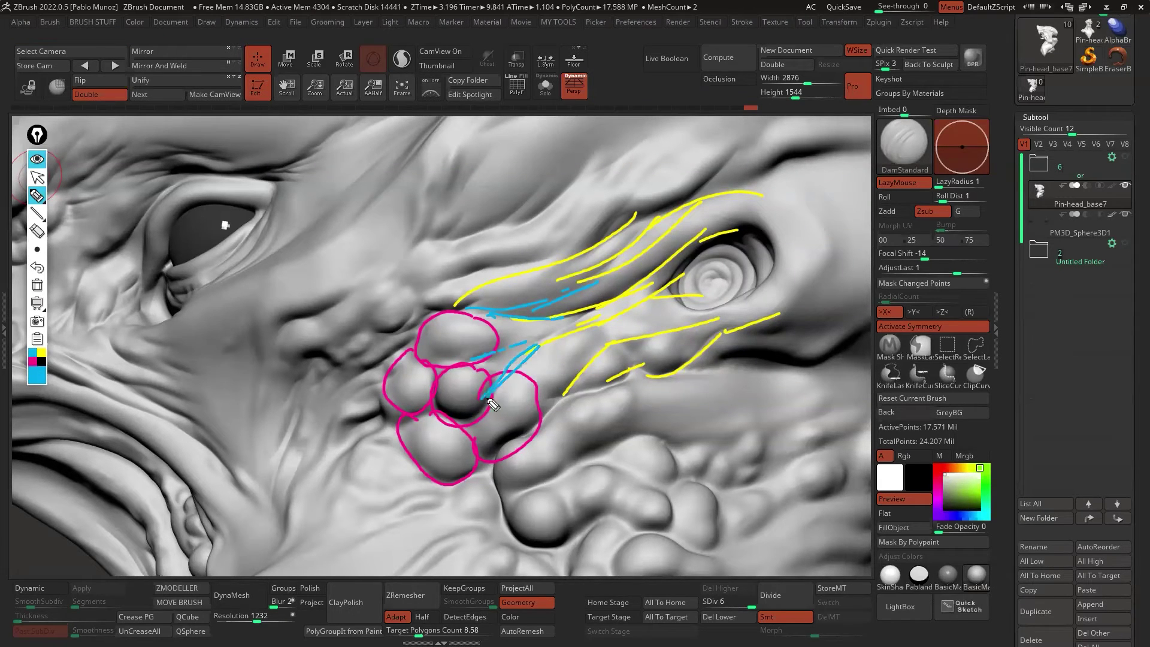
mouse_move(569, 365)
mouse_down()
mouse_move(528, 404)
mouse_move(520, 430)
mouse_up()
mouse_move(502, 439)
mouse_down()
mouse_move(596, 369)
mouse_move(513, 376)
mouse_move(557, 365)
mouse_up()
mouse_move(610, 327)
mouse_down()
mouse_move(558, 366)
mouse_move(556, 413)
mouse_up()
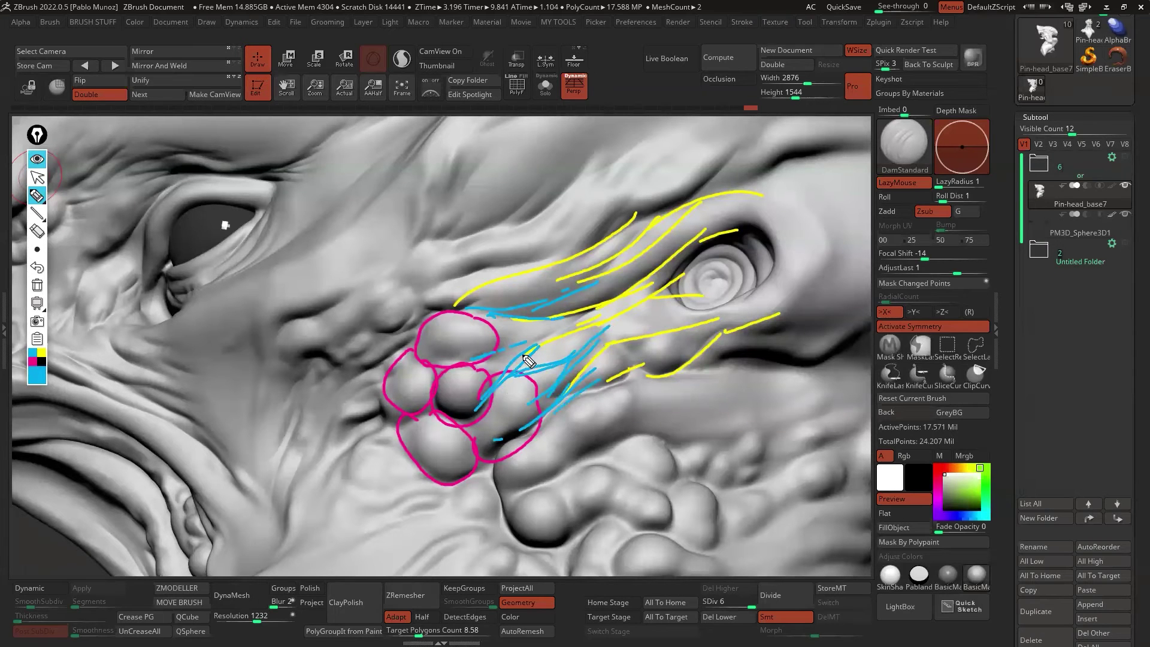
drag(514, 359, 479, 374)
drag(514, 321, 430, 308)
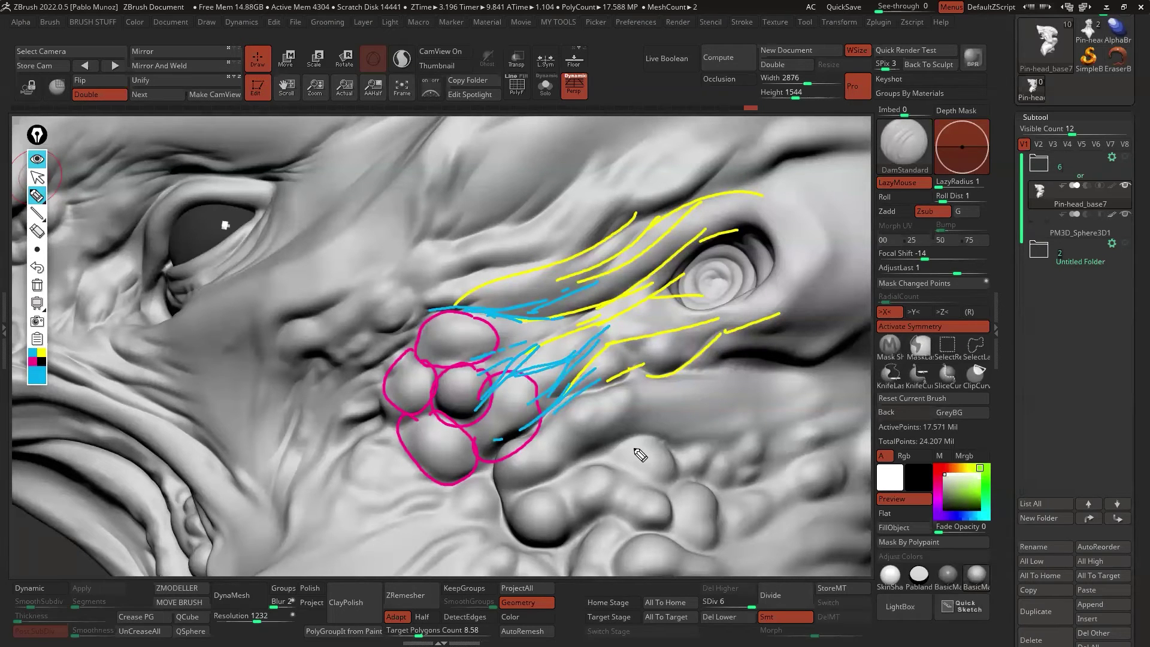
click(38, 178)
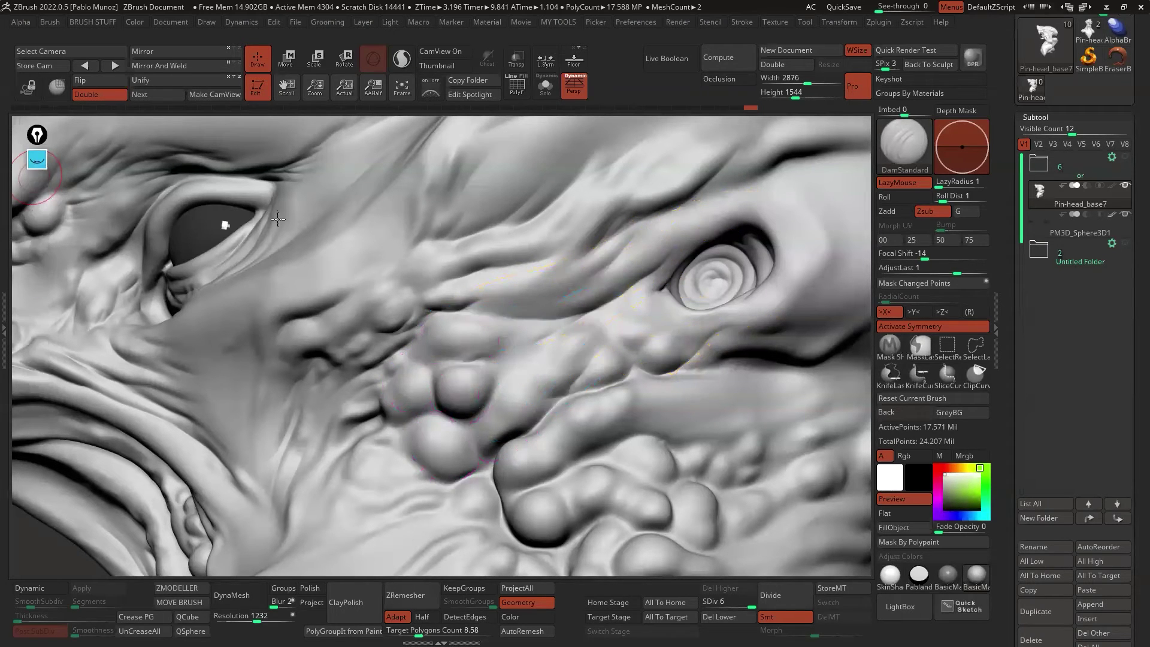
- Carve creases with DamStandard from the folds below the ear down between the upper cheek bumps, and smooth them
right_drag(649, 290, 646, 289)
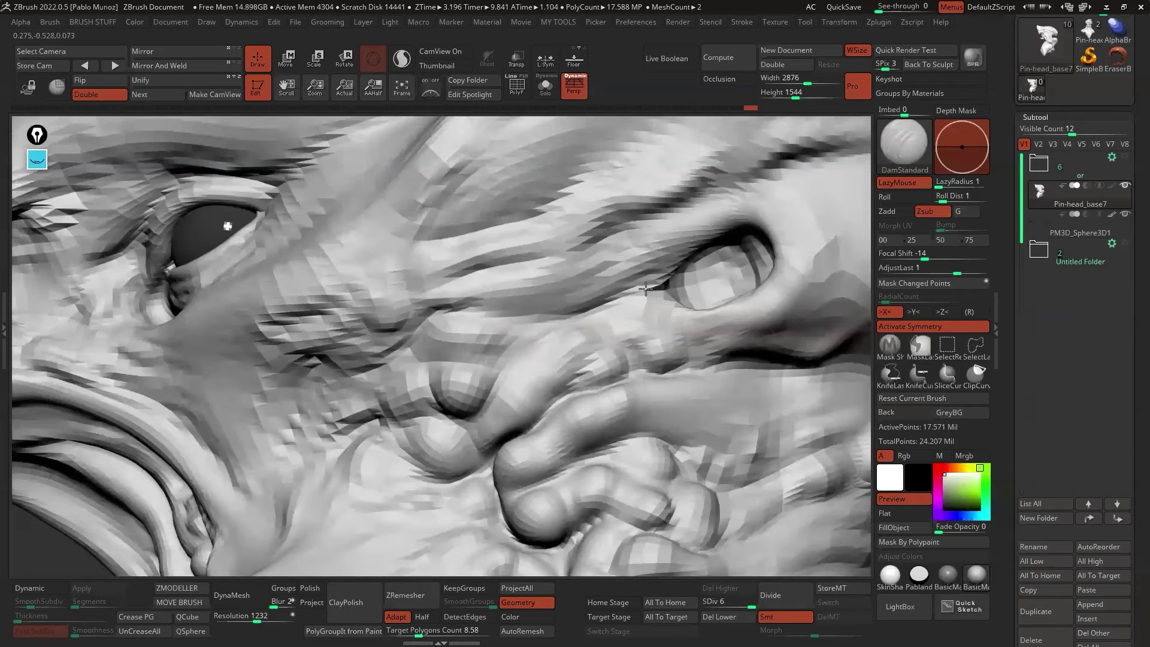
alt+right_drag(557, 327, 573, 306)
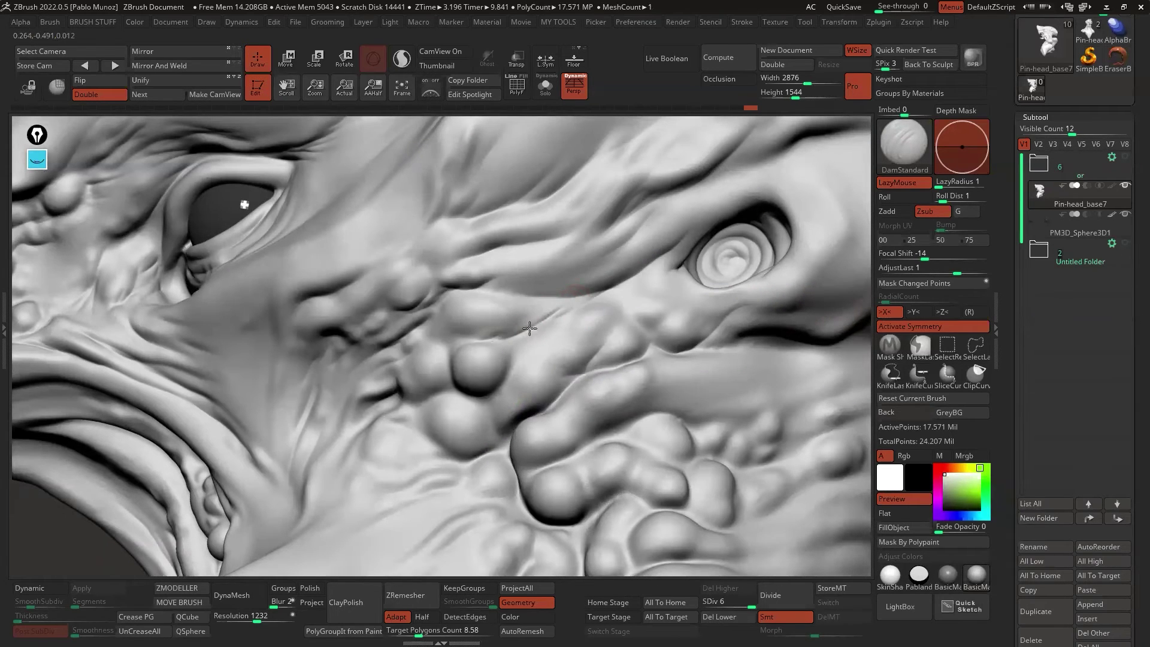
drag(530, 328, 458, 348)
right_click(585, 301)
mouse_move(593, 300)
mouse_down()
mouse_move(538, 333)
mouse_move(547, 324)
mouse_up()
drag(589, 297, 531, 308)
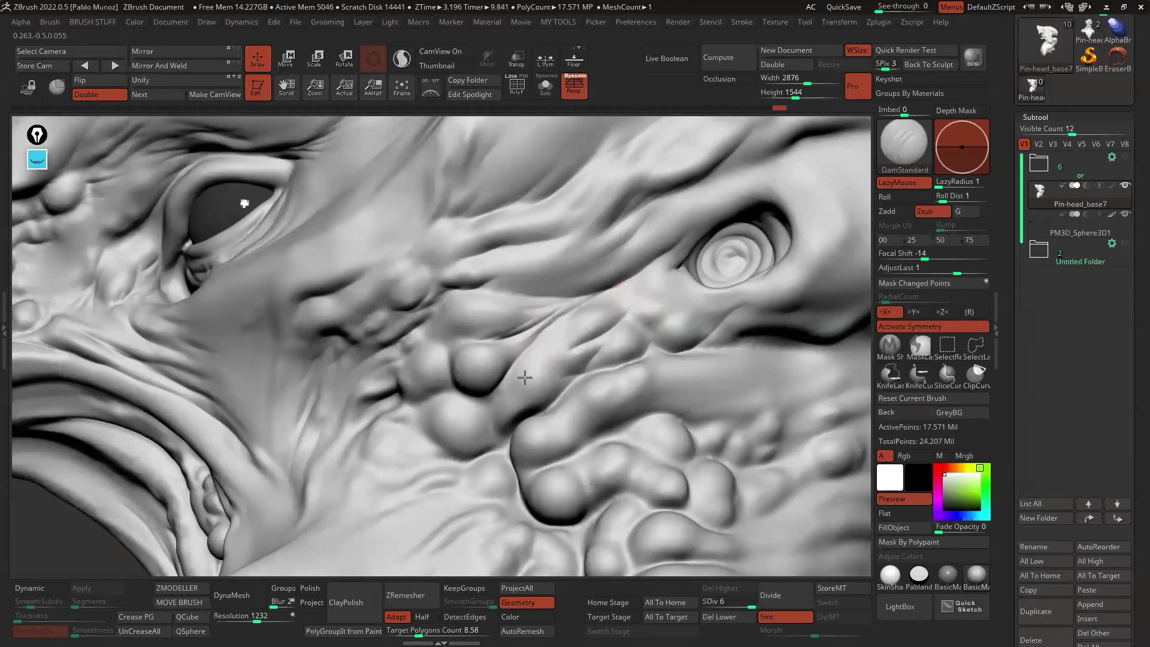
mouse_move(624, 313)
mouse_down()
mouse_move(488, 417)
mouse_move(498, 442)
mouse_up()
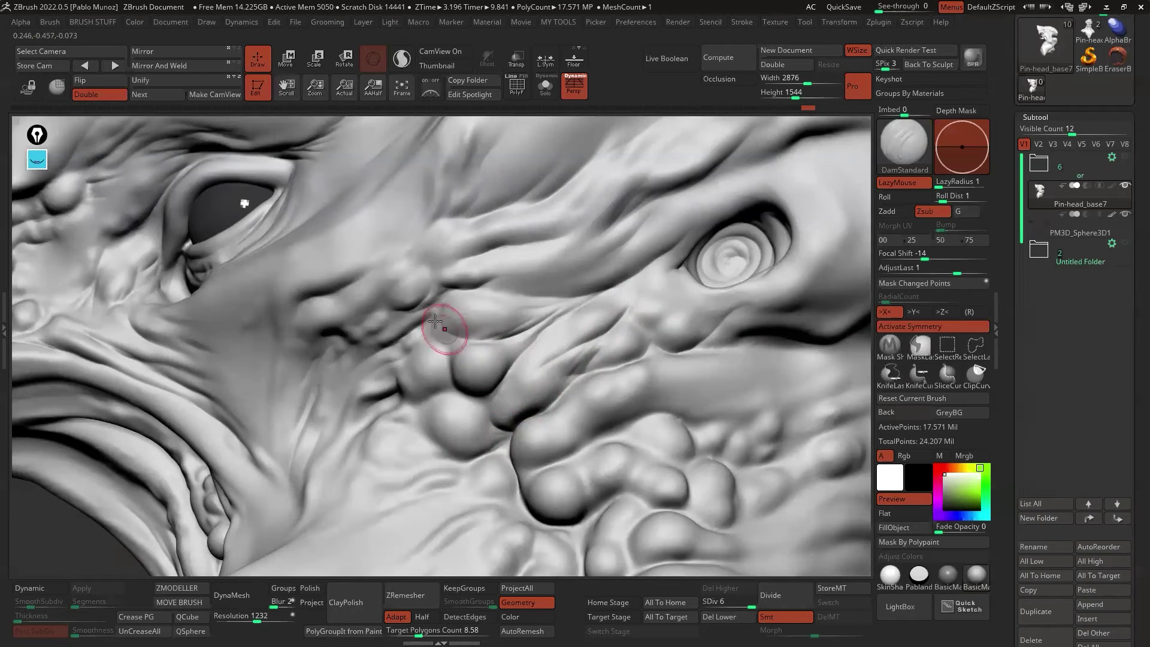
key(shift)
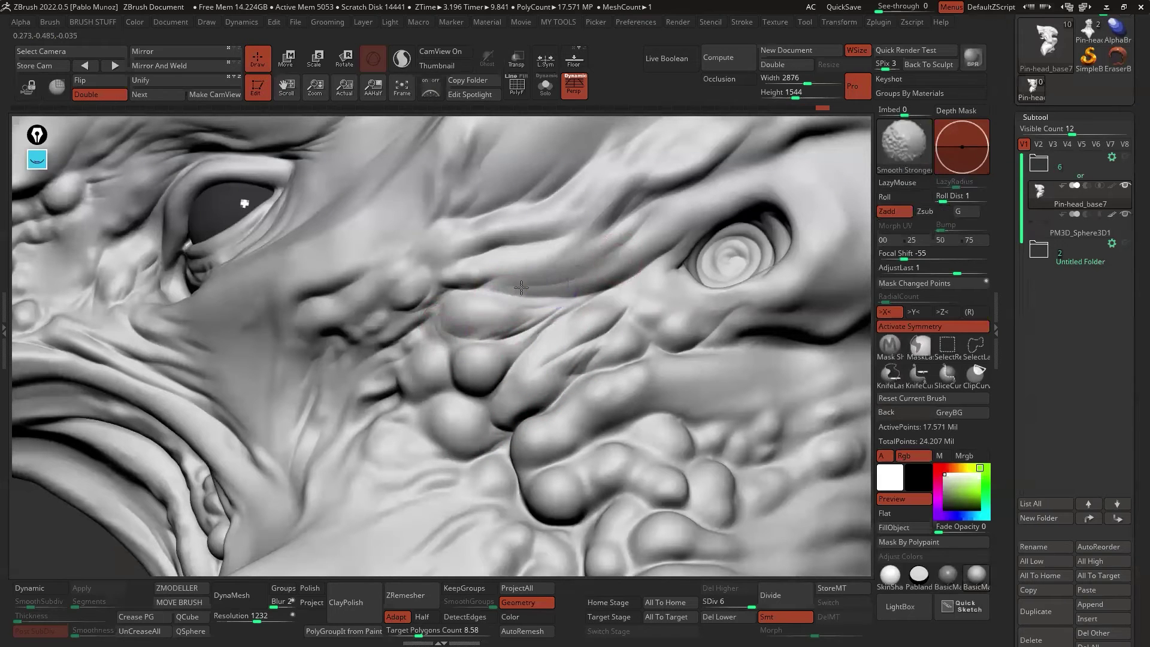
mouse_move(522, 288)
shift+mouse_down()
mouse_move(660, 272)
mouse_move(524, 364)
mouse_move(587, 378)
shift+mouse_up()
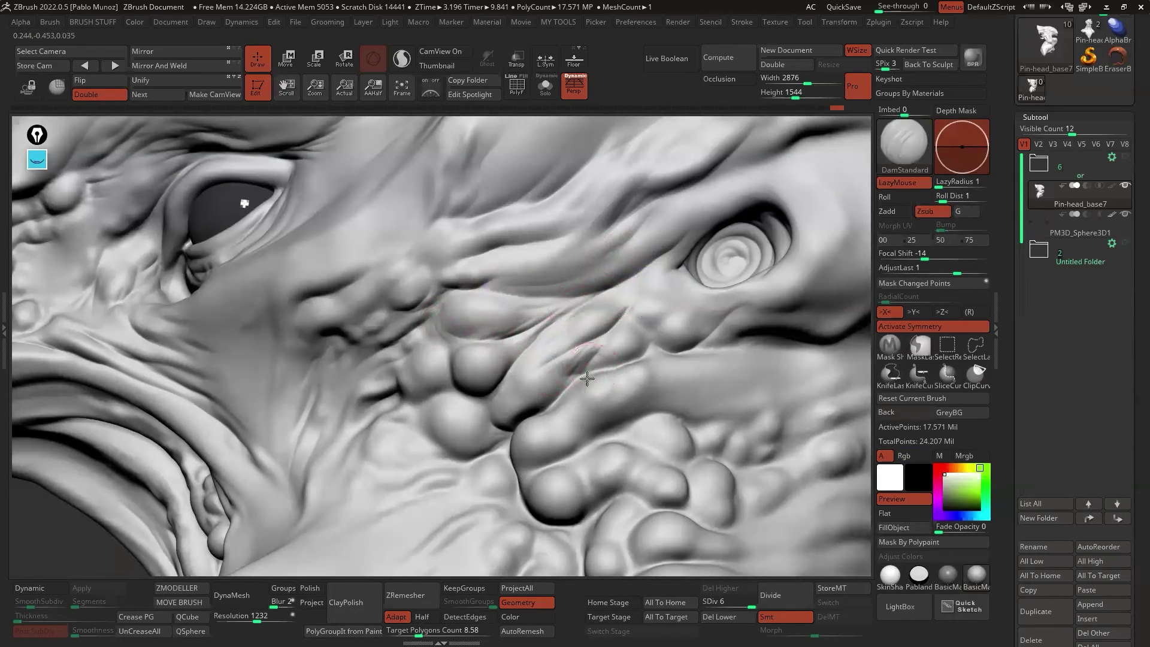
- Carve and soften fine wrinkles trailing behind the elongated bumps on the lower cheek, blending them into the neck folds
alt+right_drag(630, 371, 565, 340)
drag(617, 364, 521, 414)
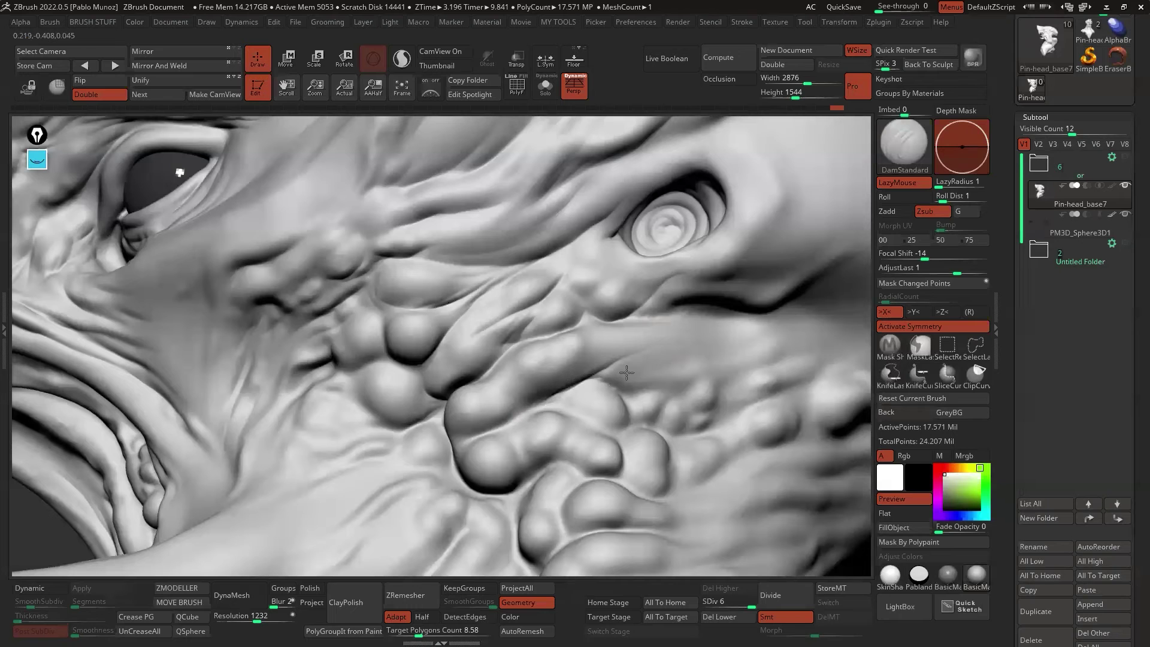
key(shift)
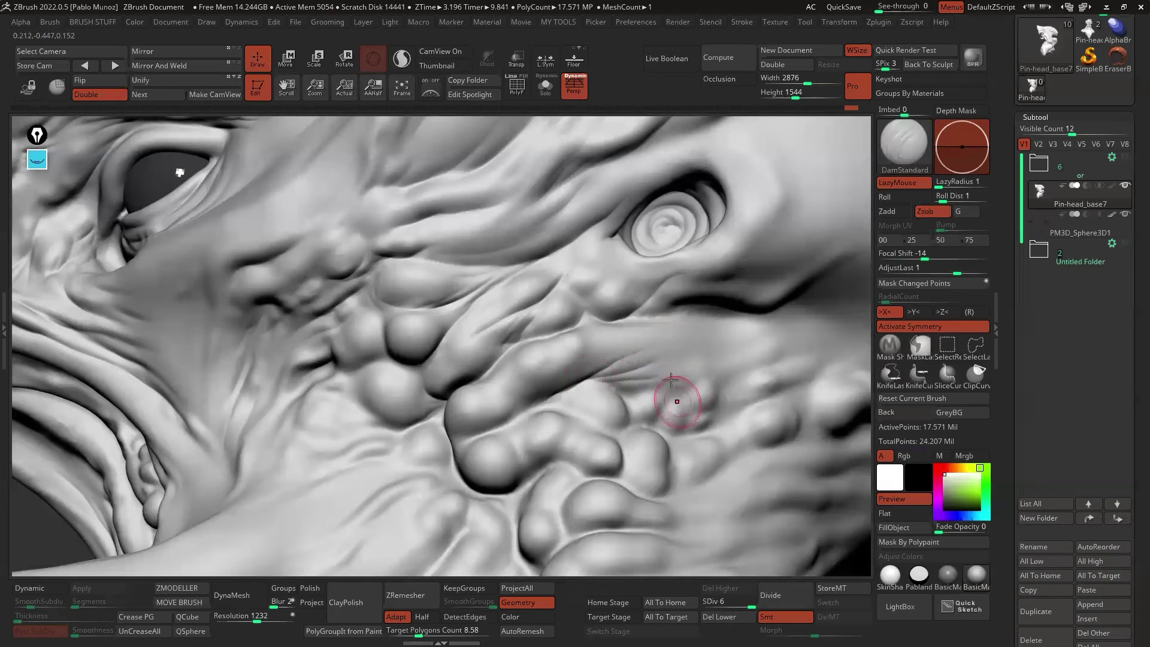
mouse_move(671, 380)
right_down()
mouse_move(649, 356)
mouse_move(626, 360)
right_up()
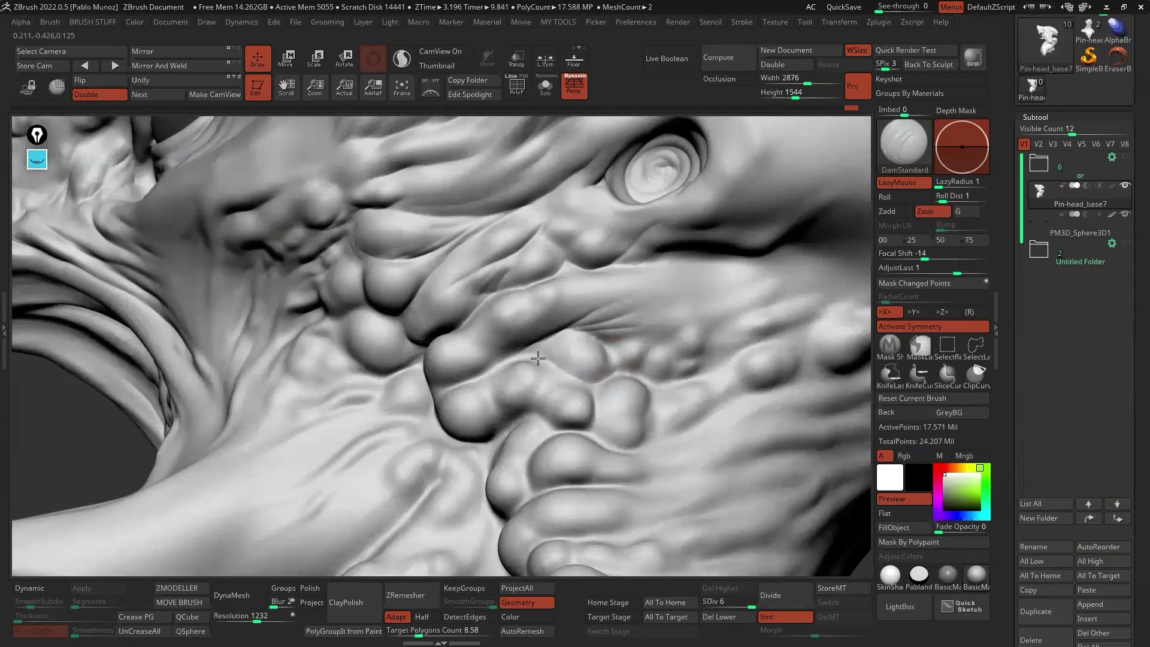
key(shift)
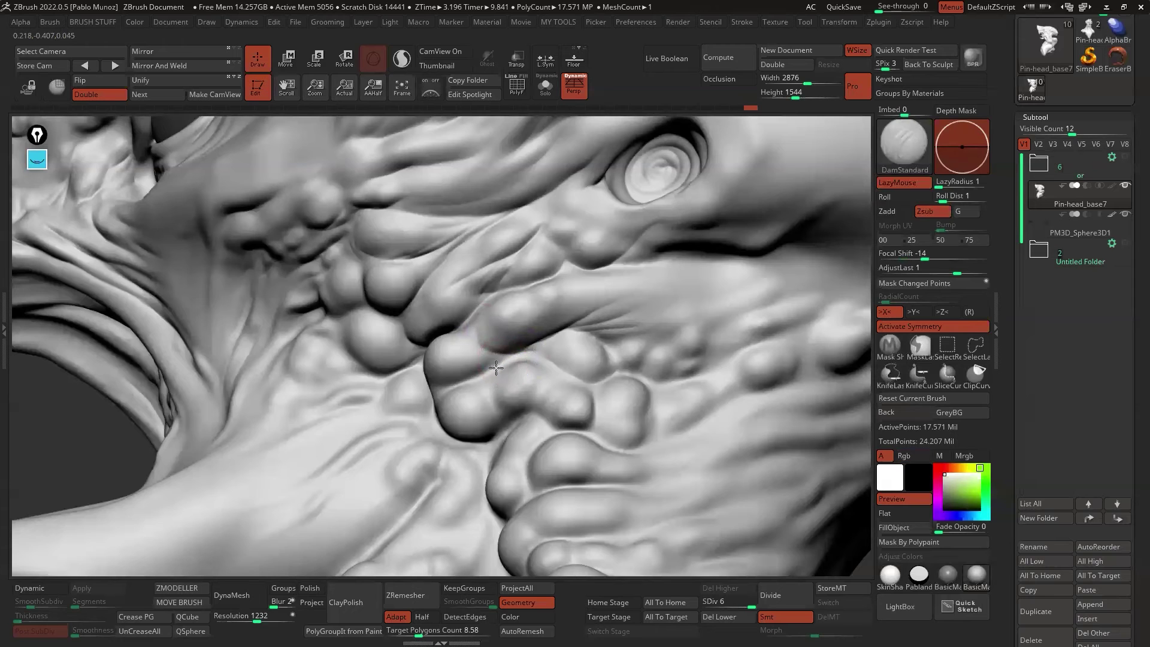
- Carve creases from the small bumps below the ear toward the neck folds and smooth their ends
mouse_move(510, 362)
right_down()
mouse_move(477, 385)
mouse_move(588, 375)
mouse_move(609, 342)
mouse_move(579, 352)
right_up()
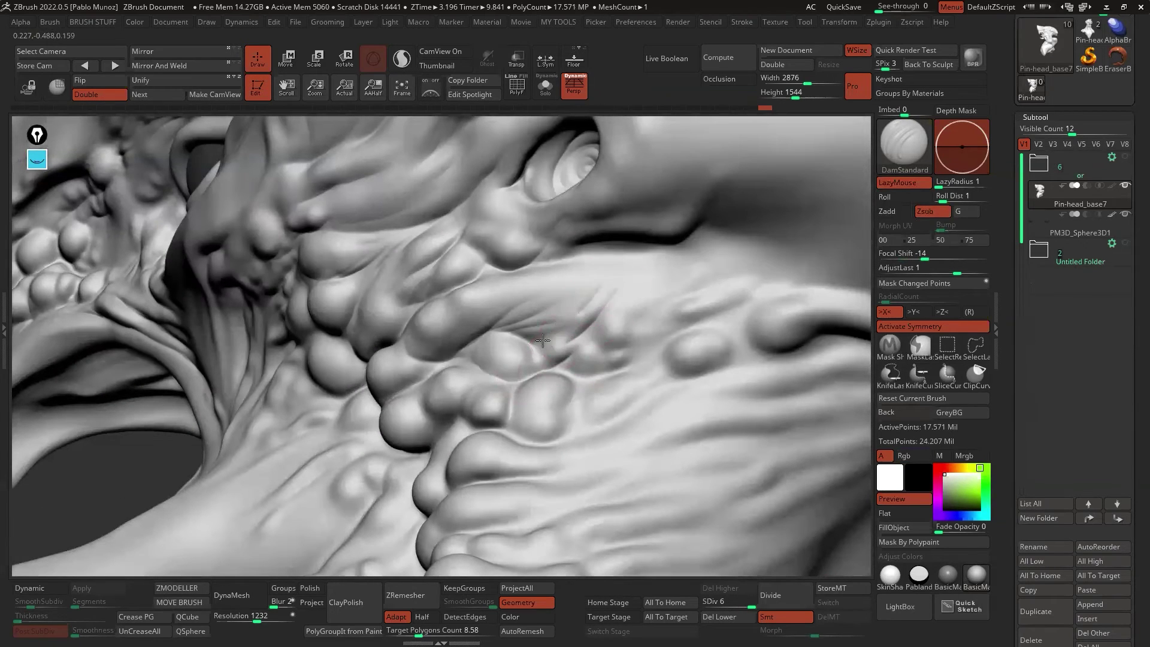
drag(543, 343, 608, 280)
right_drag(609, 279, 596, 277)
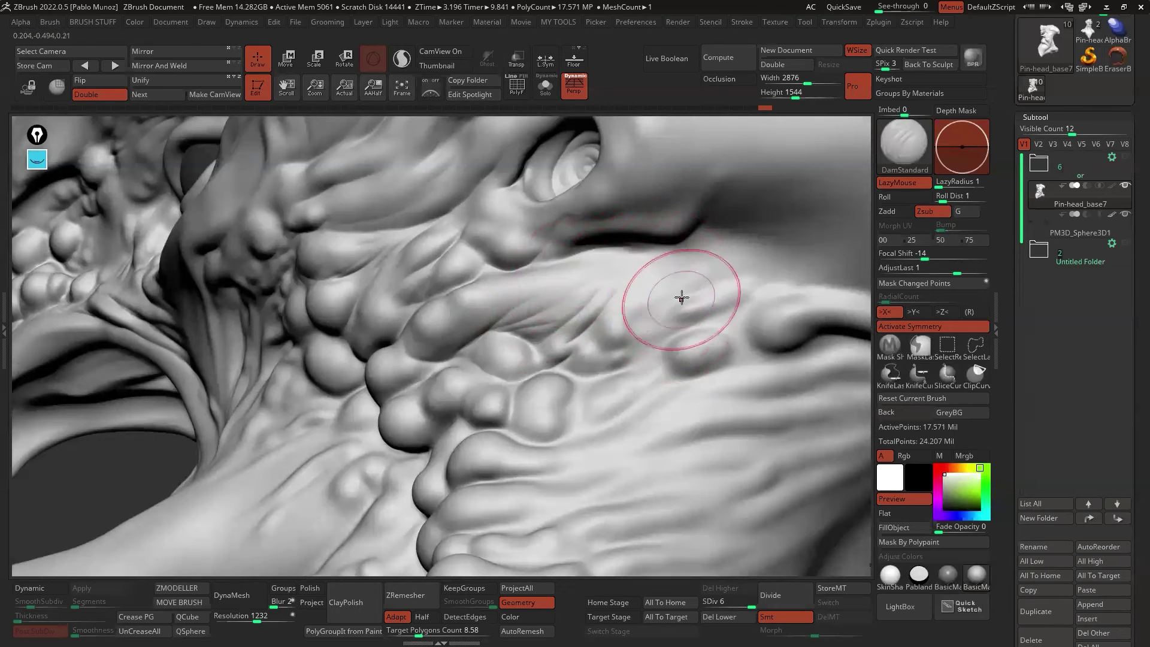
key(shift)
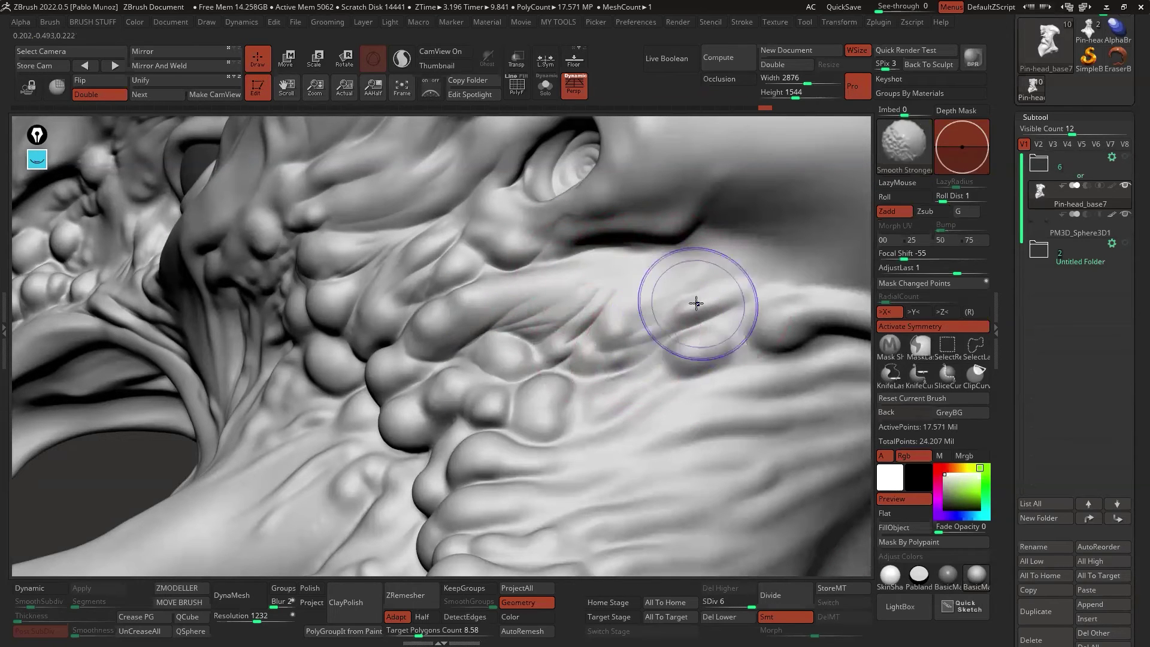
right_drag(657, 335, 755, 296)
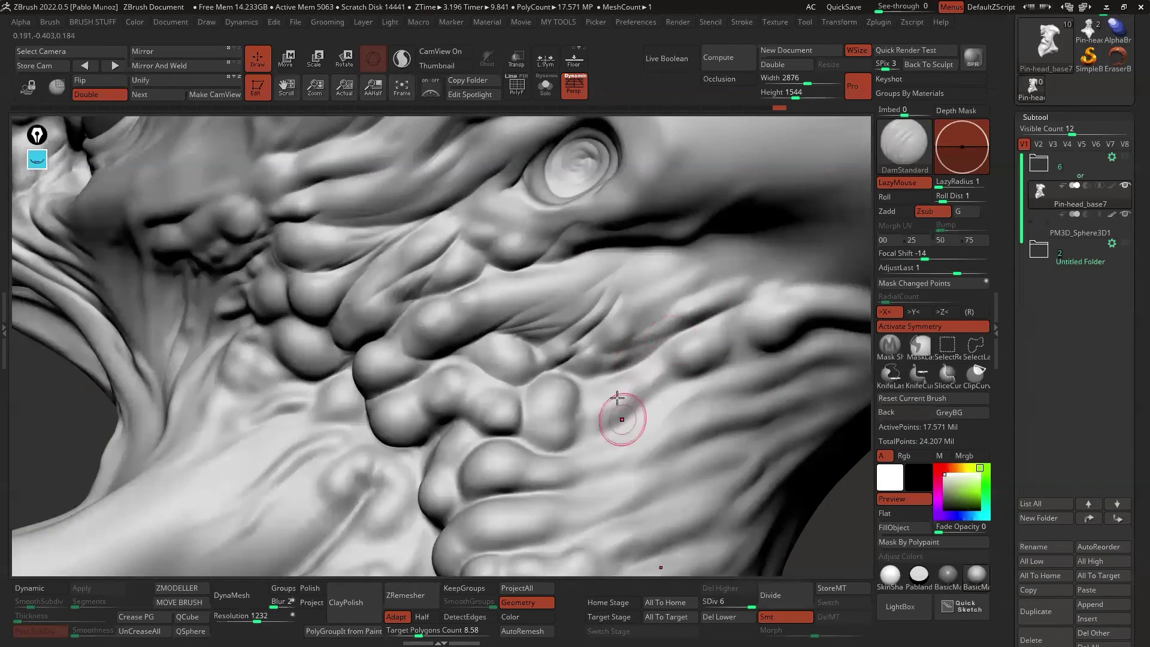
- Expand the folder of earlier sculpt versions and isolate Pin-head_base5_1 with Solo in a side view of the head
mouse_move(619, 411)
ctrl+right_down()
mouse_move(663, 389)
mouse_move(565, 351)
mouse_move(534, 364)
ctrl+right_up()
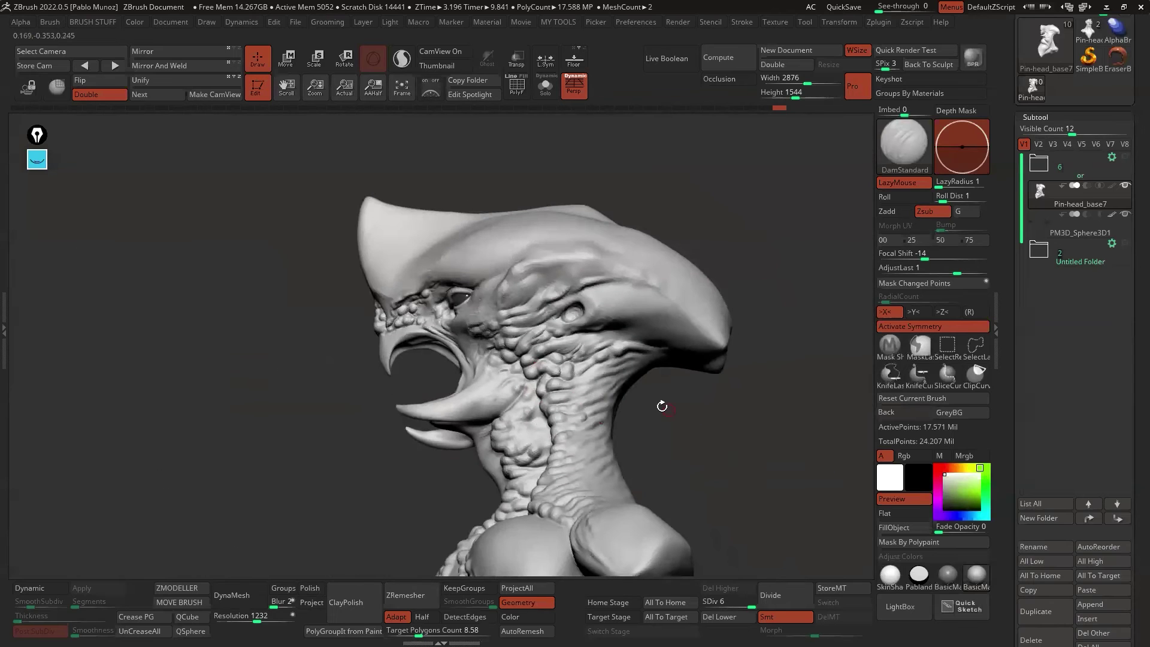
right_drag(661, 405, 722, 404)
mouse_move(722, 404)
alt+right_down()
mouse_move(661, 384)
mouse_move(671, 369)
mouse_move(687, 385)
mouse_move(661, 369)
mouse_move(732, 336)
alt+right_up()
click(1042, 165)
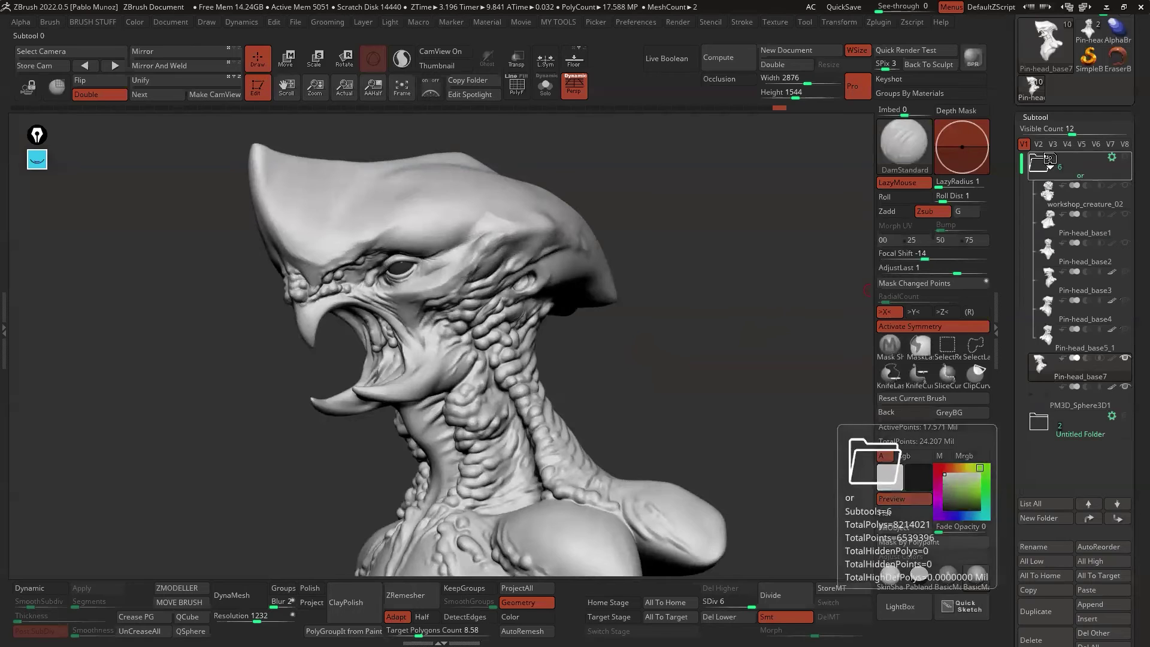
click(1111, 341)
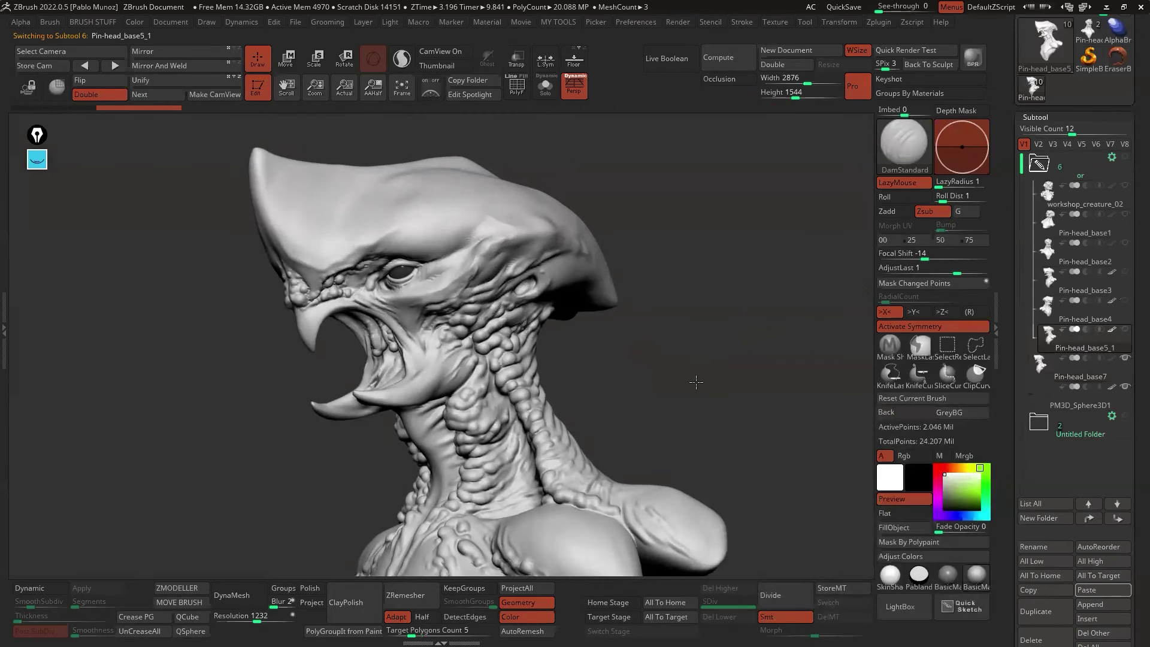
ctrl+right_drag(695, 382, 719, 385)
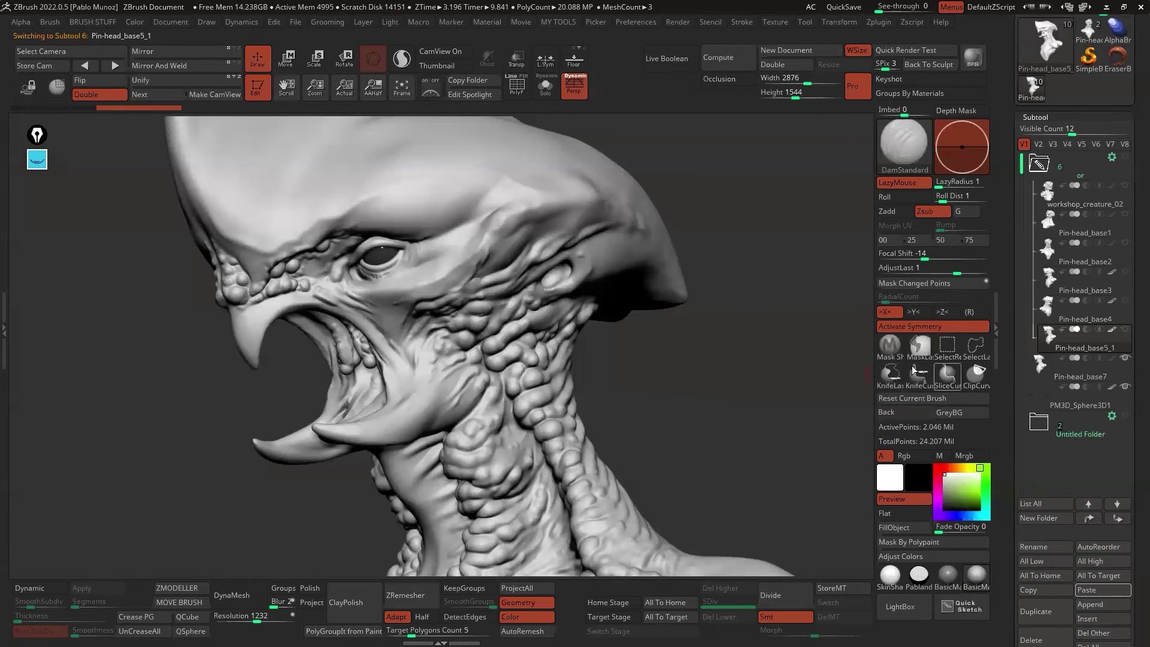
click(546, 88)
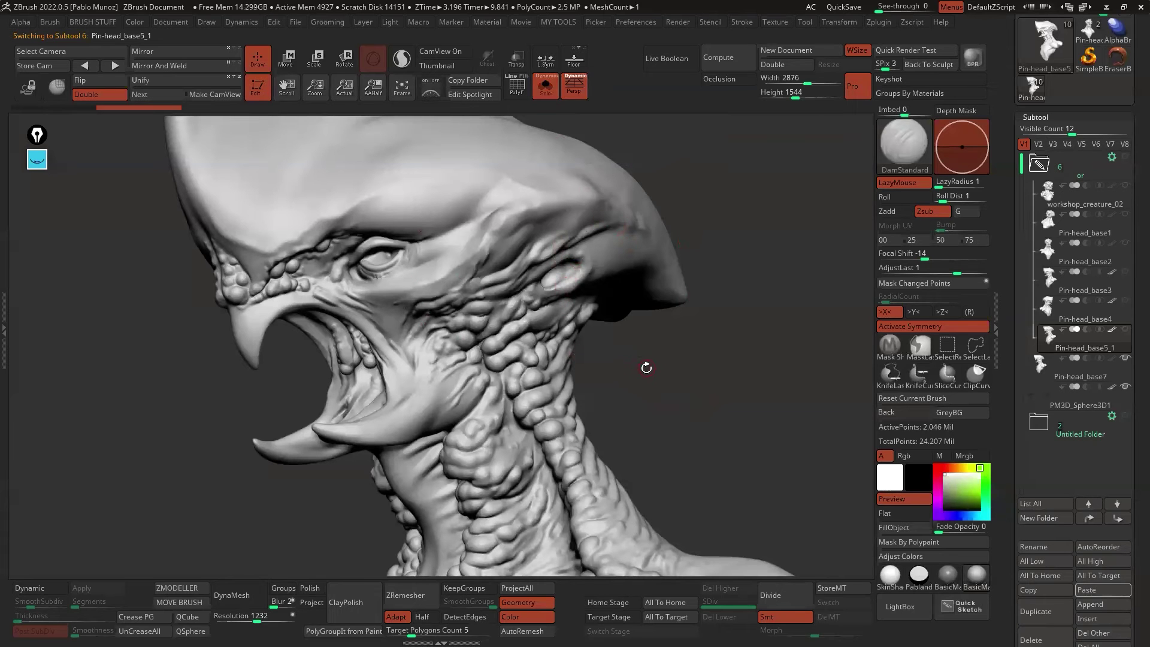
- Alternate between Pin-head_base7 and Pin-head_base5_1 to compare their detail, and inspect the Pin-head_base7 bust from several angles
click(1077, 373)
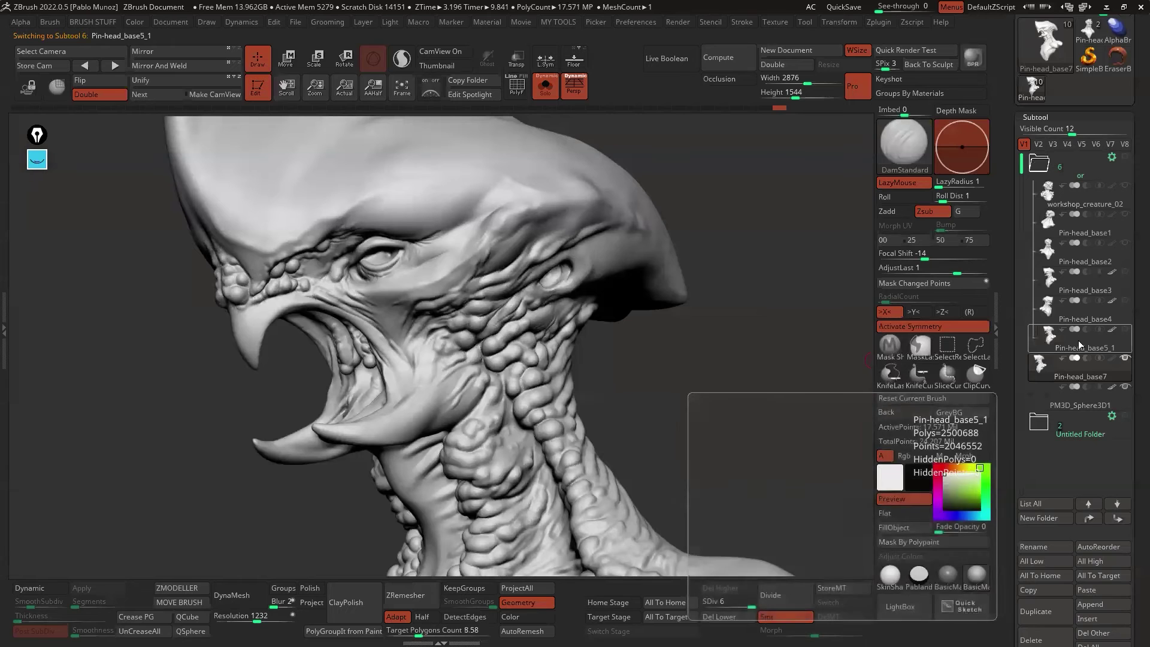
click(1078, 344)
click(1073, 370)
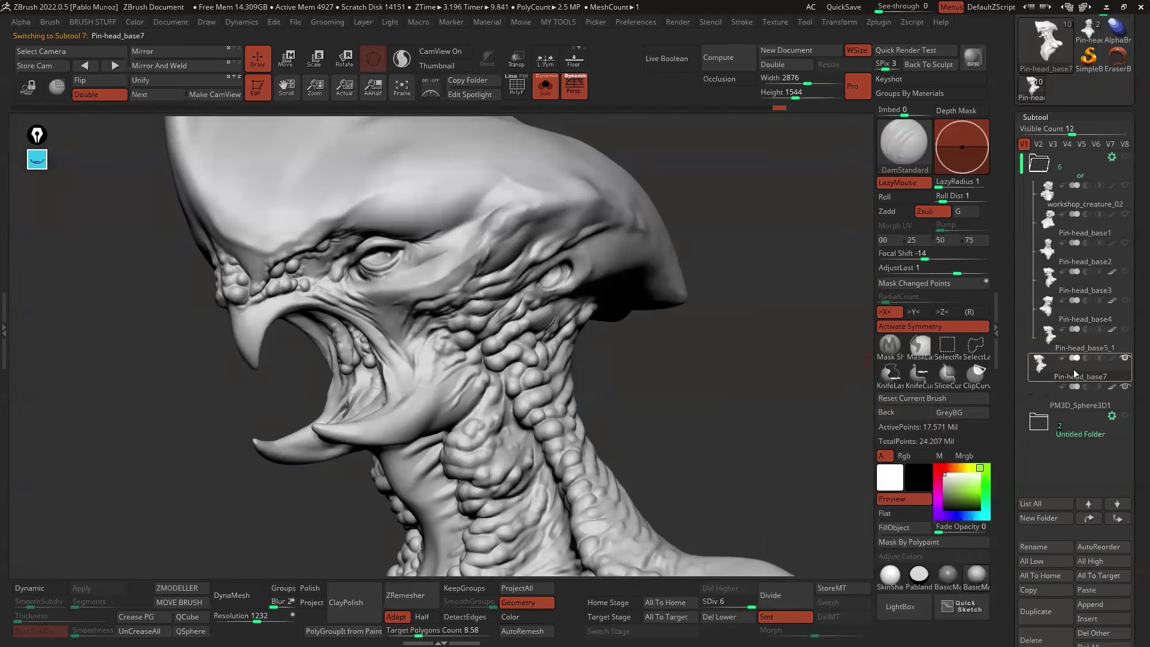
click(1078, 345)
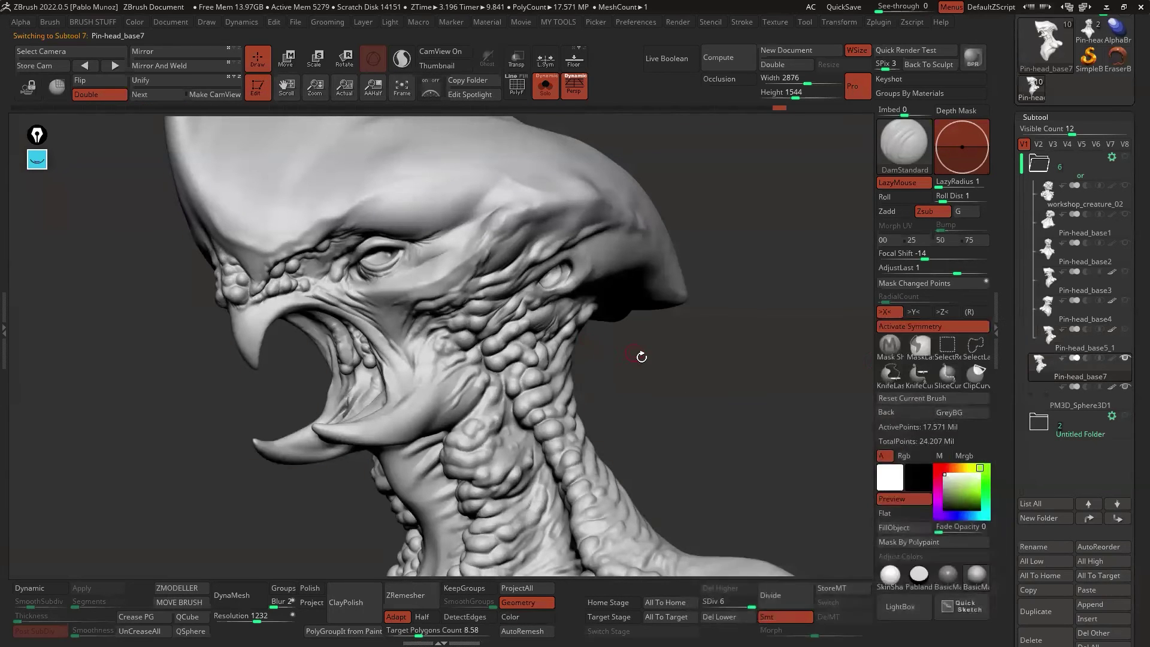
mouse_move(651, 362)
alt+mouse_down()
mouse_move(624, 327)
mouse_move(651, 366)
mouse_move(650, 355)
mouse_move(677, 366)
alt+mouse_up()
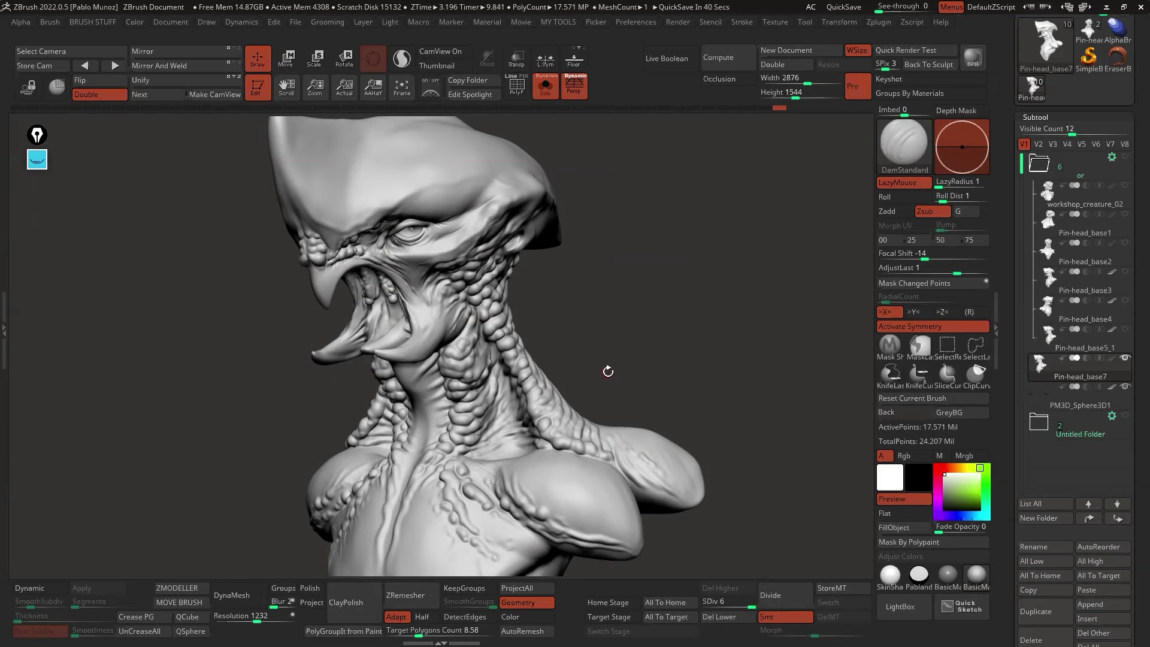
mouse_move(640, 333)
alt+mouse_down()
mouse_move(651, 342)
mouse_move(623, 368)
mouse_move(630, 380)
mouse_move(673, 380)
mouse_move(665, 389)
alt+mouse_up()
alt+drag(726, 422, 719, 418)
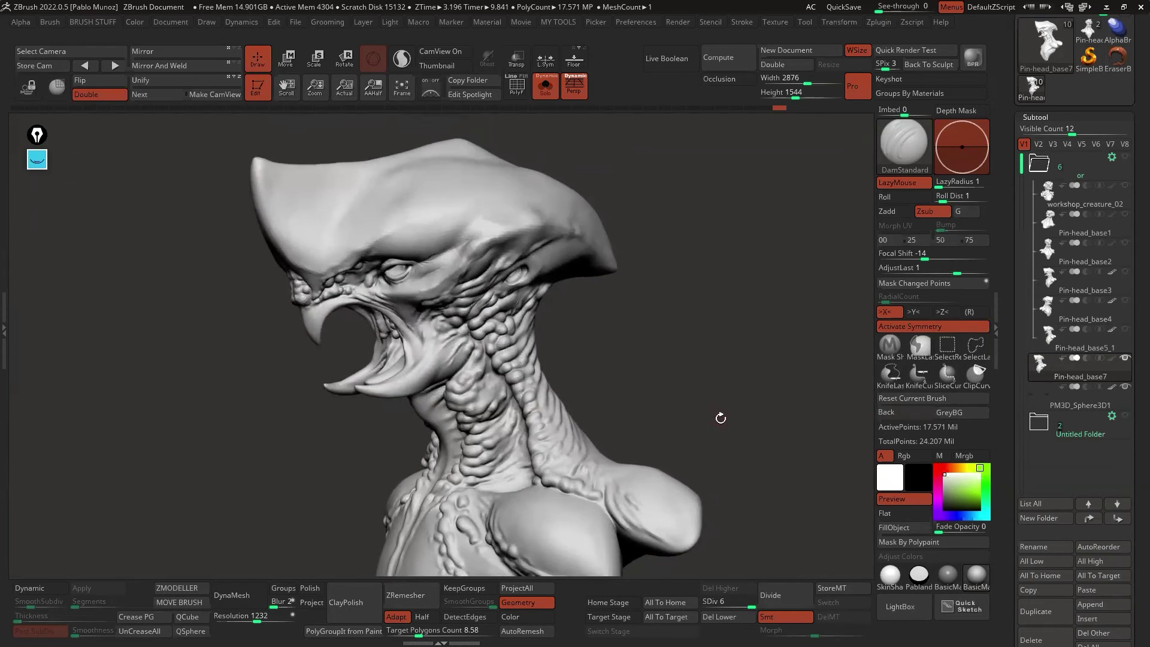
- Duplicate the Pin-head_base7 subtool, make the copy active and hide the original
drag(1004, 466, 1011, 519)
click(1045, 447)
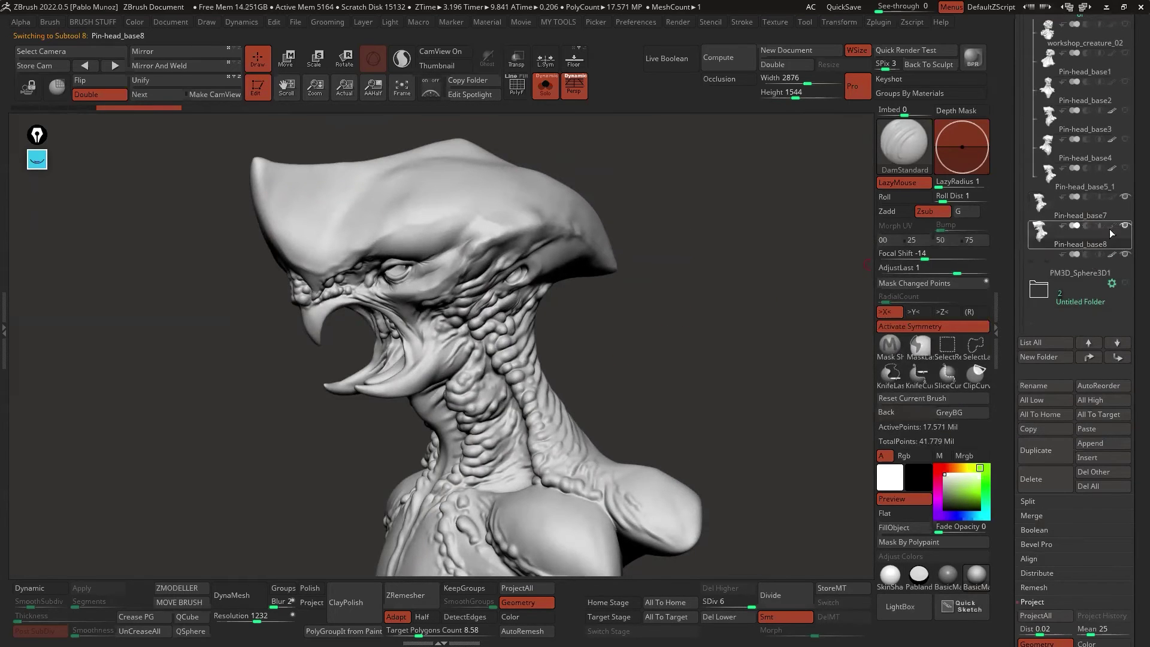
click(1105, 214)
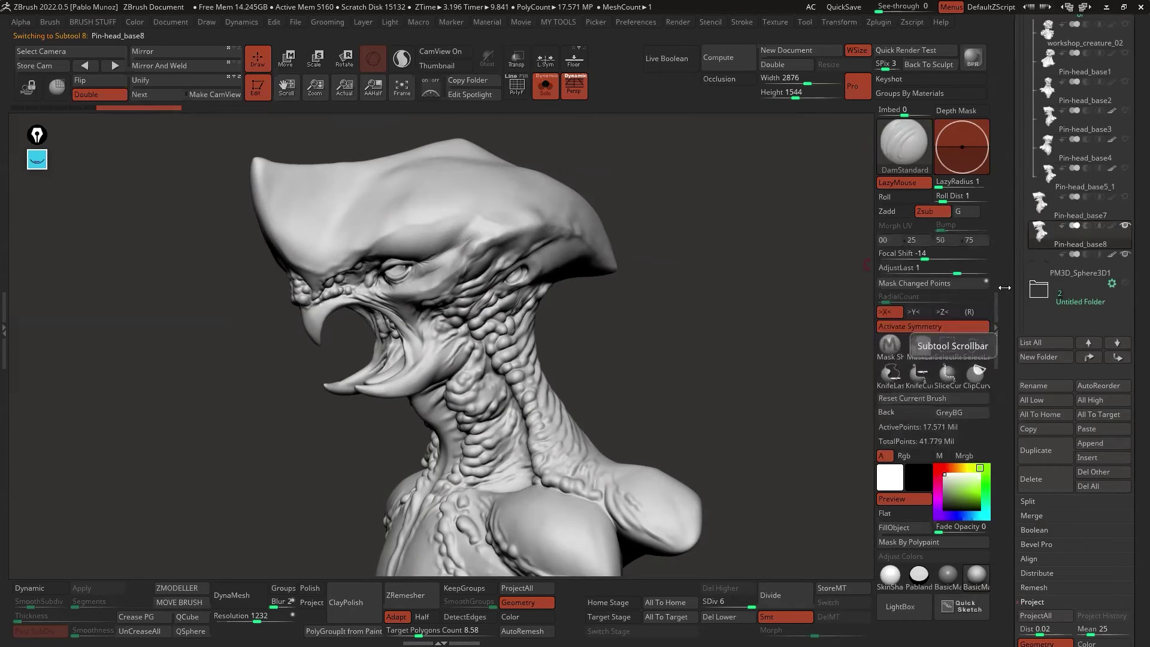
- Create a new sculpting layer on the Pin-head_base8 subtool
drag(1007, 468, 1008, 340)
scroll(1008, 339, down, 3)
drag(773, 428, 730, 424)
drag(1014, 471, 1011, 339)
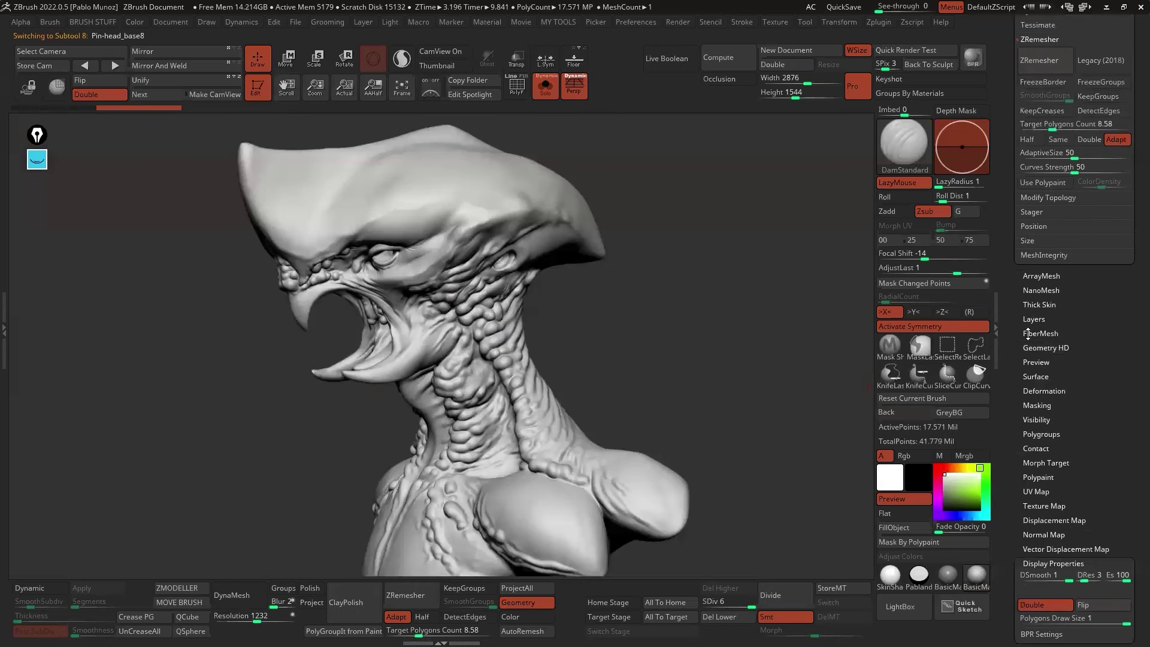
click(1051, 321)
click(1032, 491)
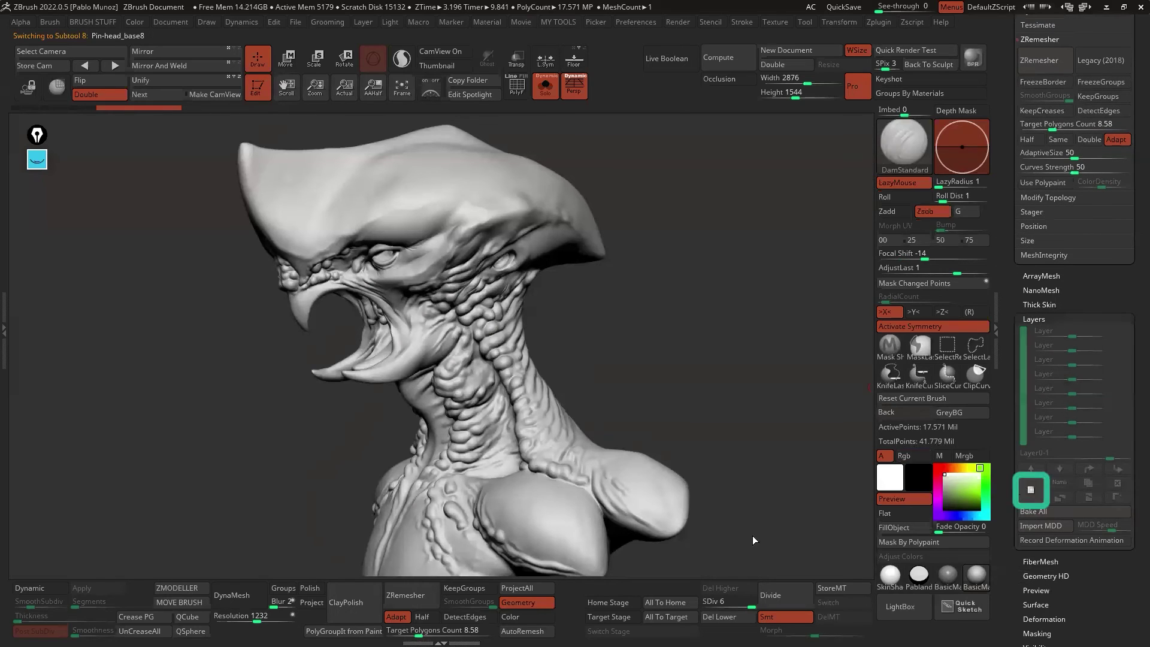
drag(735, 314, 729, 330)
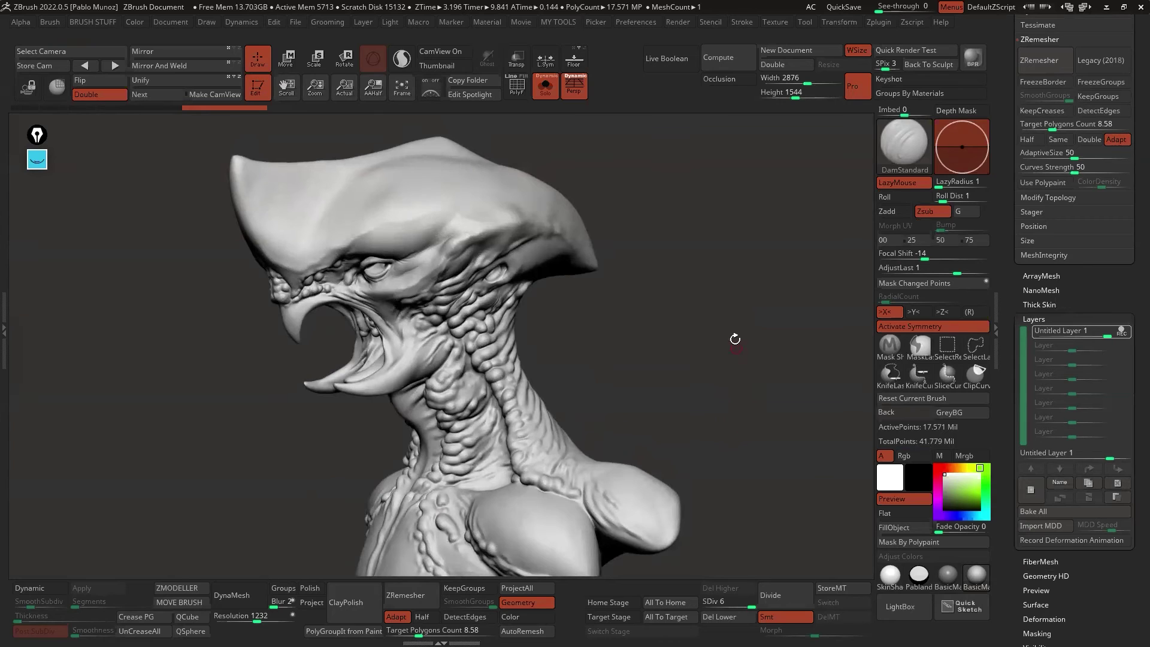
drag(704, 316, 788, 314)
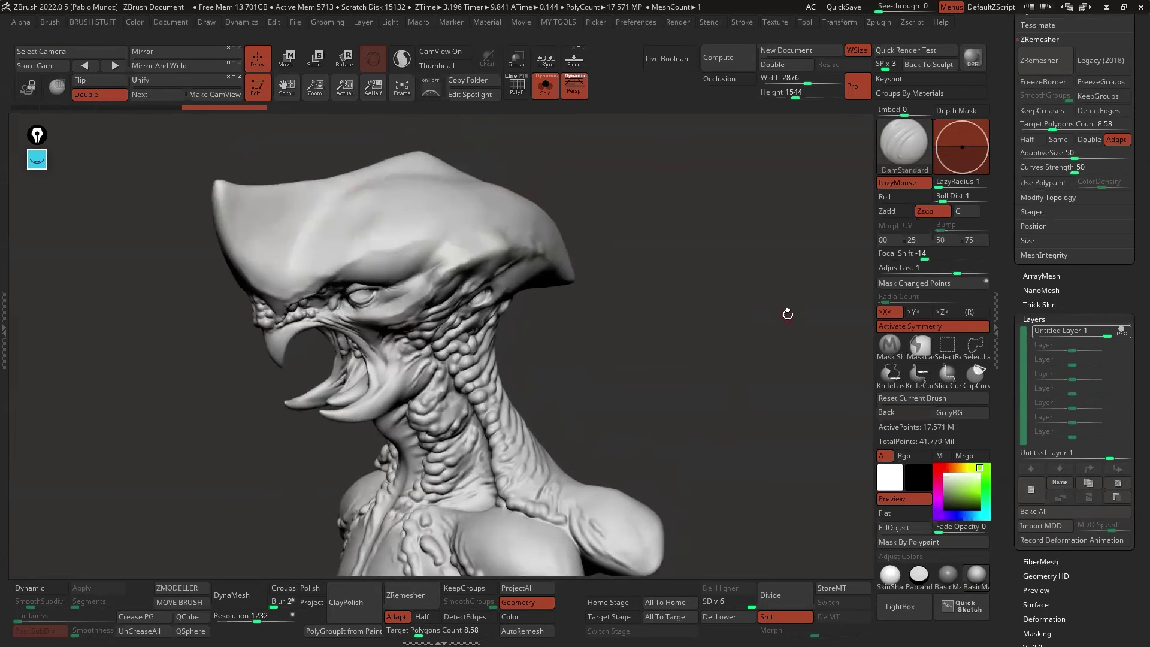
- Load the Hickory-flat brush from the Bark and wood folder of the brush library for sculpting
click(904, 606)
click(154, 124)
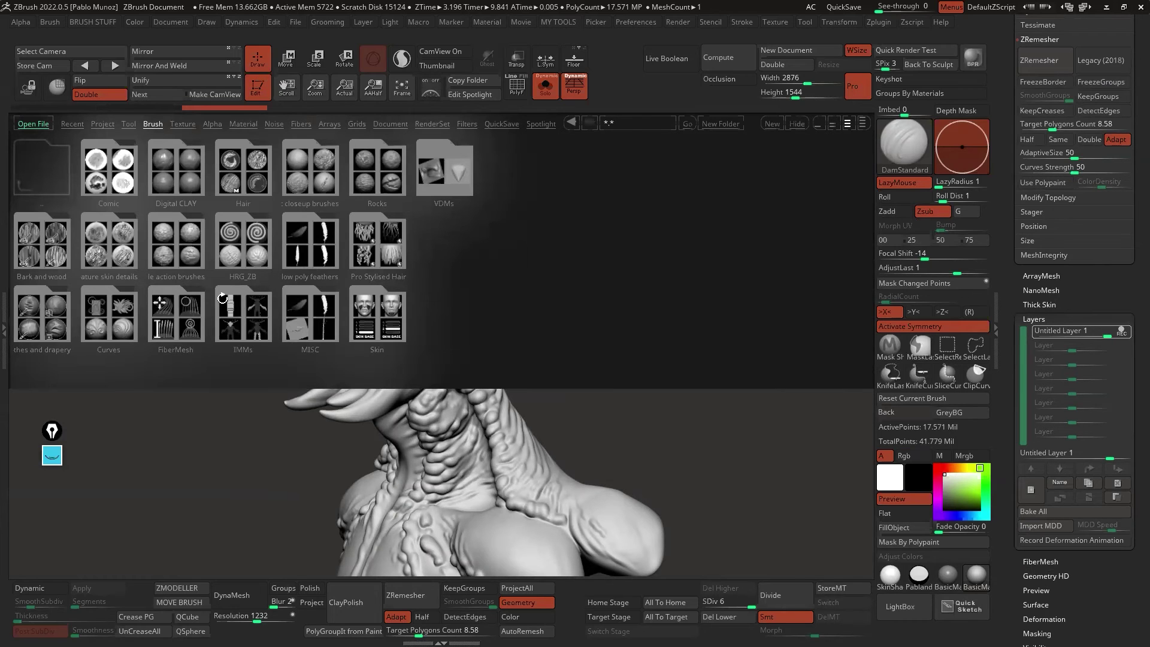
click(51, 248)
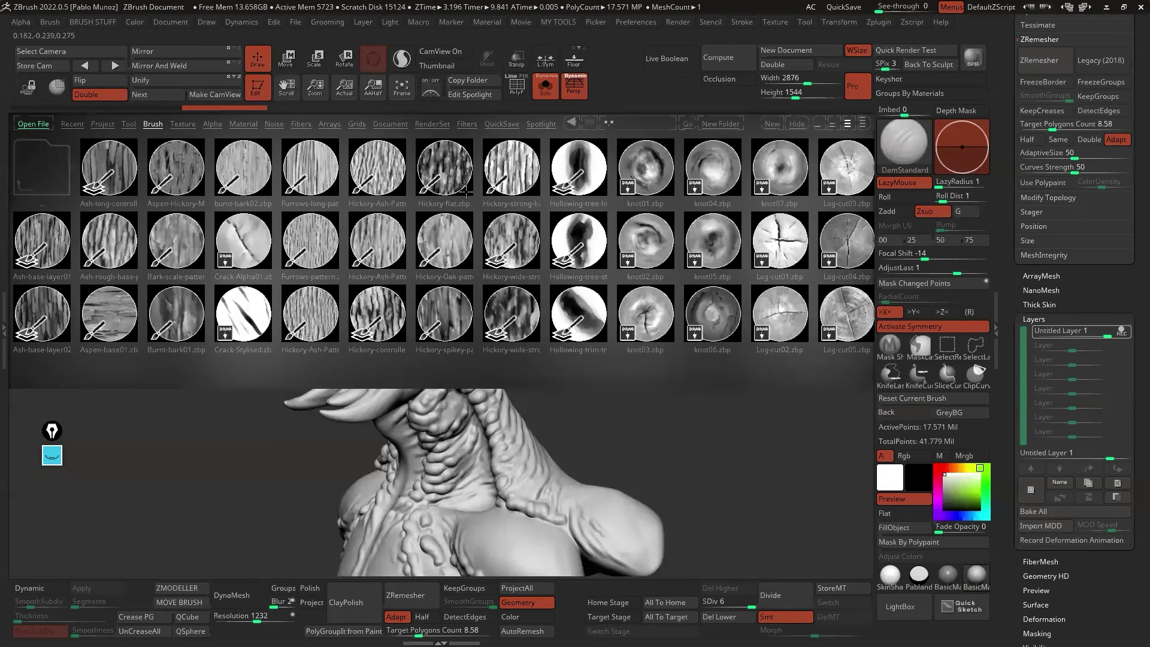
double_click(451, 172)
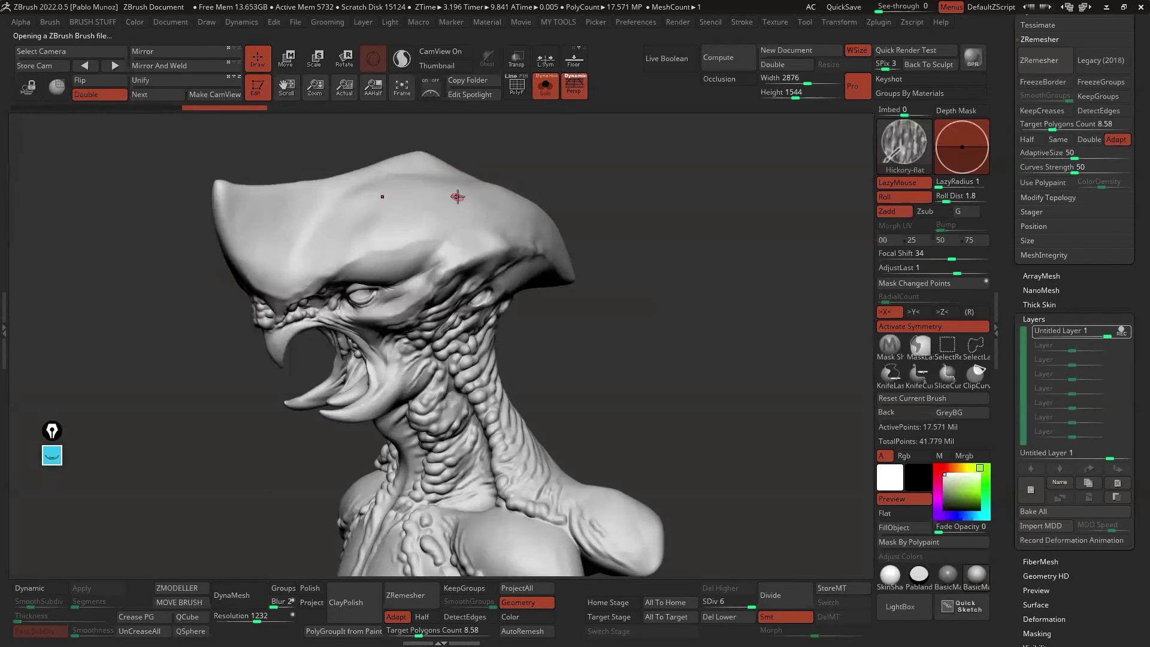
key(space)
right_drag(469, 202, 534, 390)
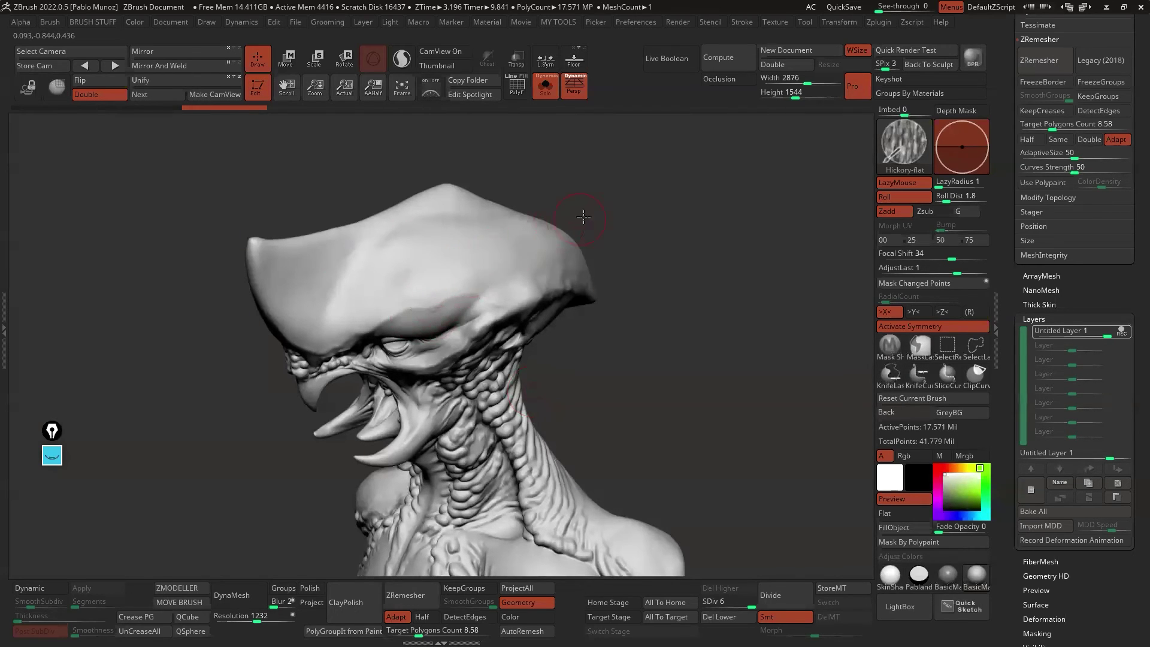
- Bring the cassowary reference image beside the bust and enlarge it on the bird's casque
drag(516, 221, 630, 188)
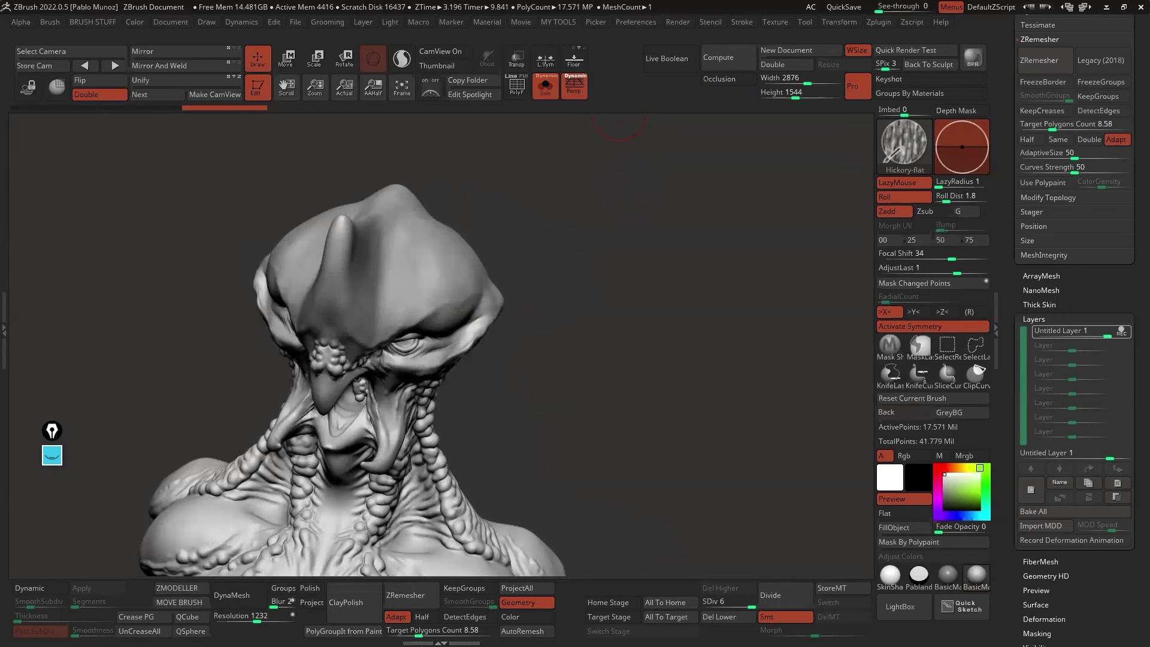
right_drag(0, 426, 166, 383)
scroll(193, 376, up, 5)
scroll(69, 249, up, 2)
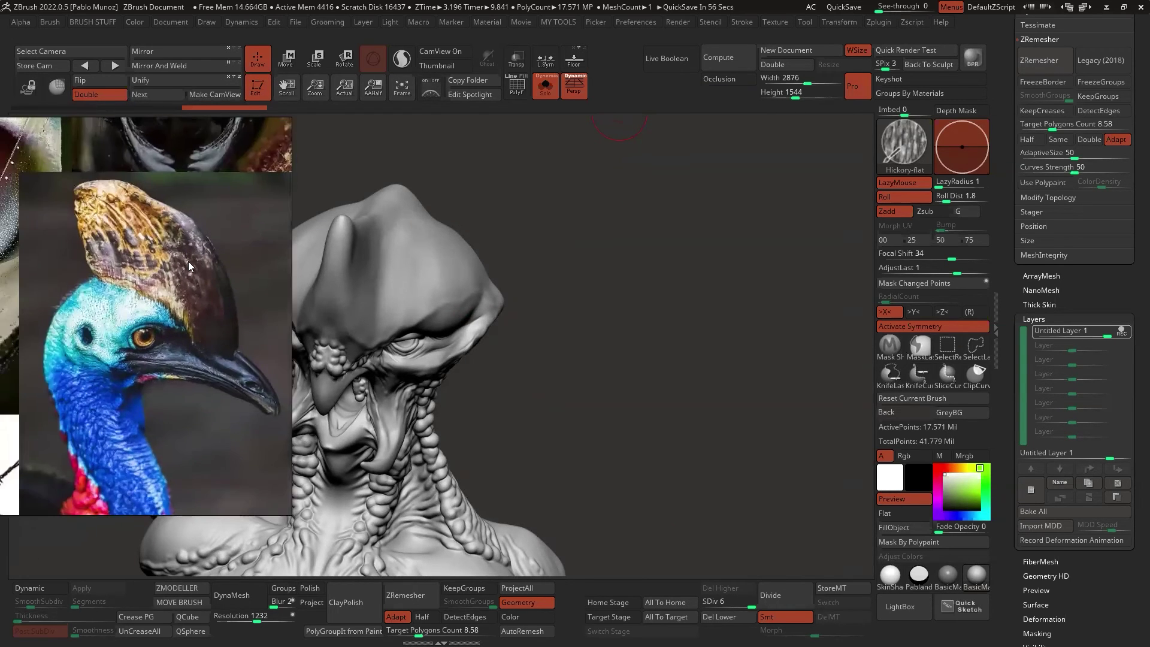
scroll(131, 239, up, 4)
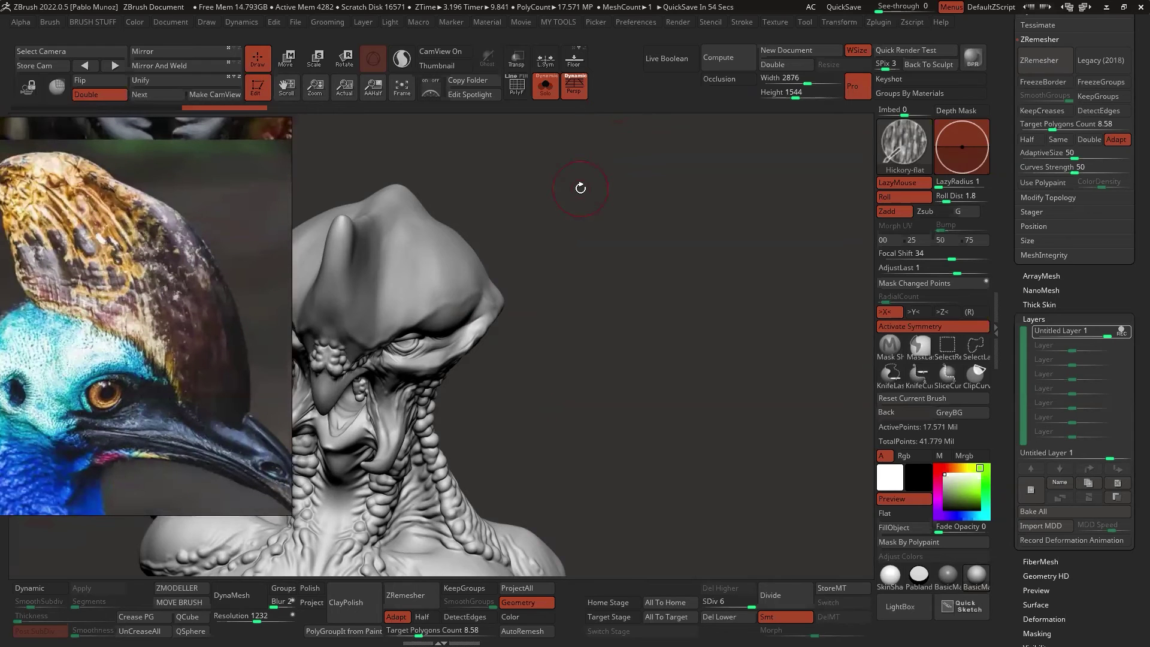
- Sculpt scattered bark-like marks across the side of the pointed front crest with the Hickory-flat brush
mouse_move(582, 255)
mouse_down()
mouse_move(698, 236)
mouse_move(698, 272)
mouse_move(732, 303)
mouse_move(659, 298)
mouse_up()
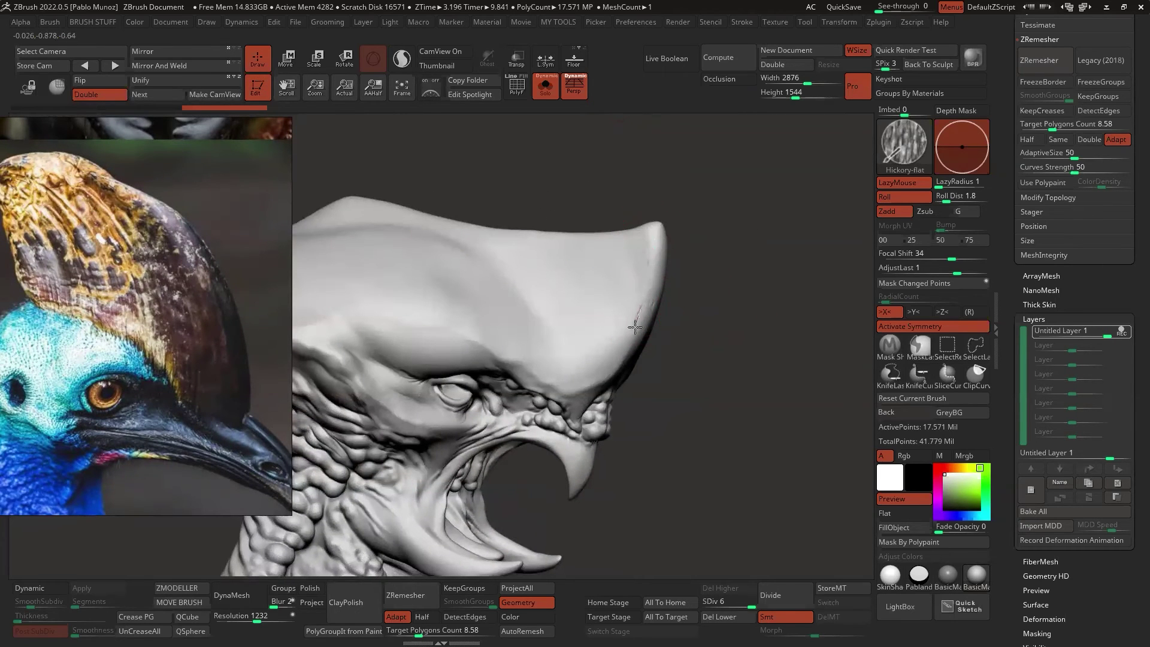
drag(589, 380, 569, 353)
right_drag(590, 345, 613, 334)
key(space)
drag(621, 272, 571, 341)
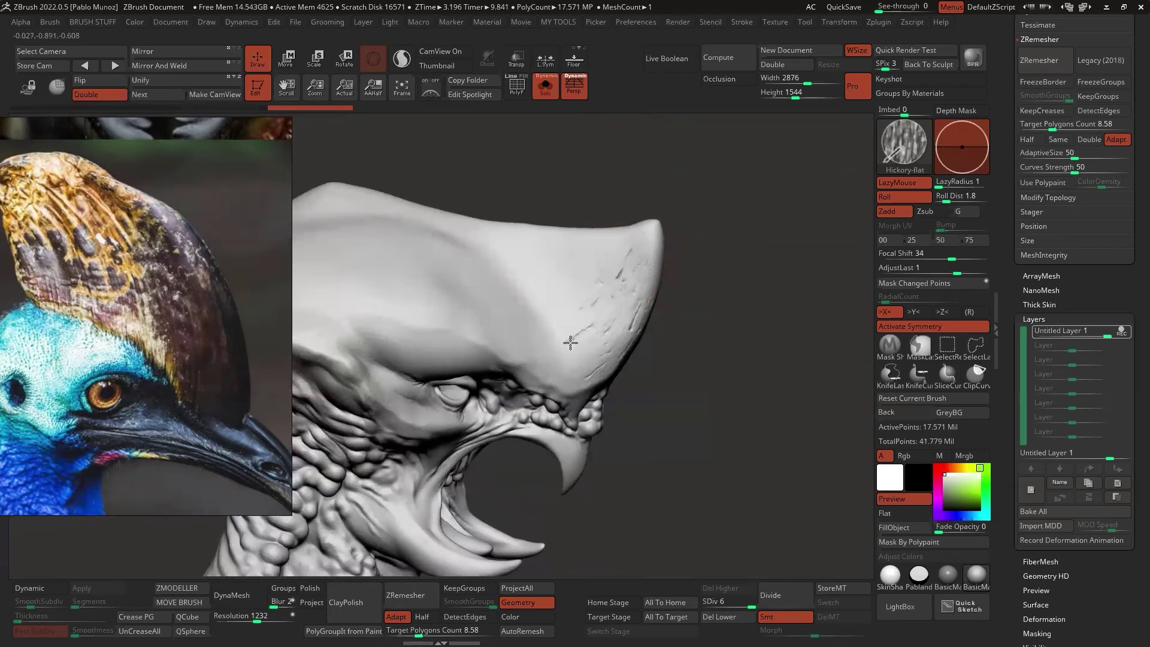
mouse_move(642, 232)
mouse_down()
mouse_move(619, 315)
mouse_move(578, 364)
mouse_up()
right_drag(607, 343, 612, 378)
mouse_move(611, 290)
mouse_down()
mouse_move(562, 336)
mouse_move(530, 326)
mouse_up()
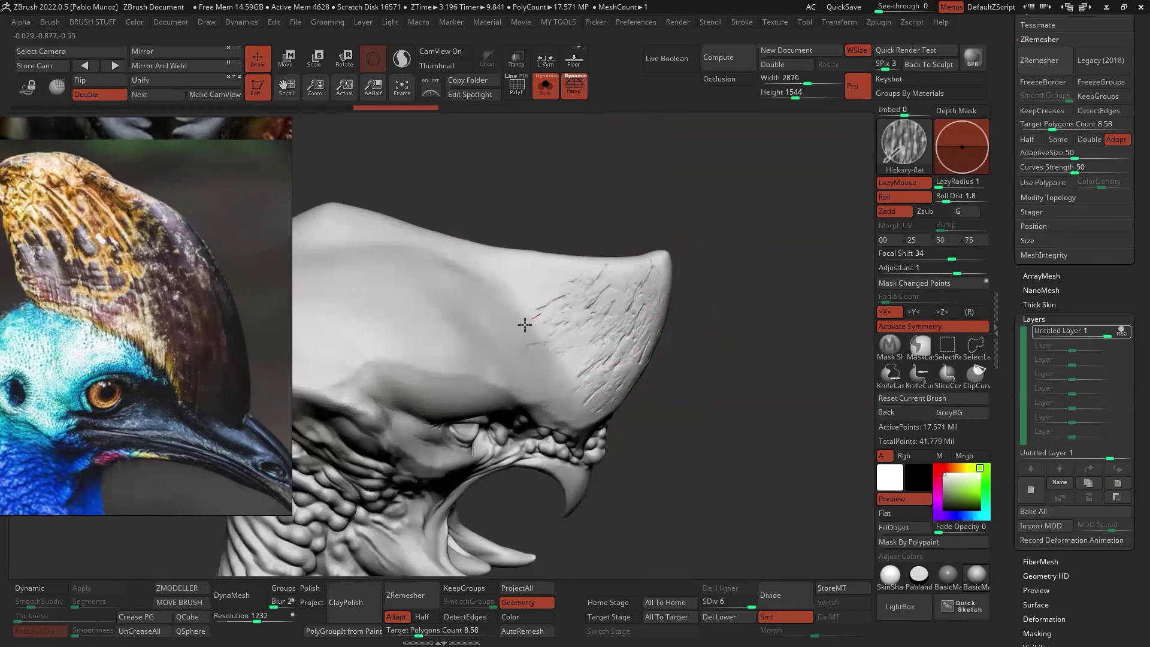
mouse_move(556, 273)
mouse_down()
mouse_move(525, 296)
mouse_move(617, 282)
mouse_move(630, 303)
mouse_move(598, 350)
mouse_up()
- Extend the Hickory-flat texture back along the crest's upper ridge and fill in more marks on its side
drag(496, 256, 457, 265)
mouse_move(457, 265)
right_down()
mouse_move(513, 270)
mouse_move(520, 246)
right_up()
mouse_move(516, 251)
mouse_down()
mouse_move(484, 226)
mouse_move(358, 211)
mouse_up()
right_drag(548, 287, 568, 249)
drag(629, 264, 573, 330)
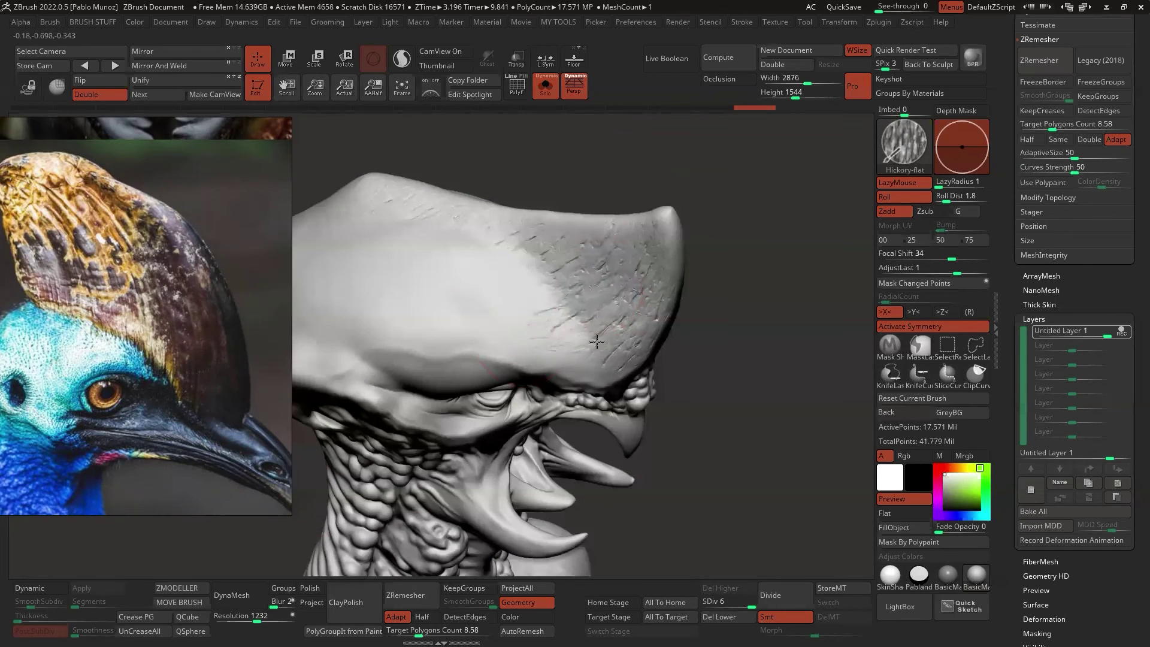
drag(590, 257, 546, 317)
drag(543, 265, 525, 283)
right_drag(635, 249, 713, 240)
mouse_move(660, 195)
mouse_down()
mouse_move(635, 223)
mouse_move(608, 318)
mouse_up()
mouse_move(599, 323)
right_down()
mouse_move(586, 312)
mouse_move(618, 327)
right_up()
- Try the Ash-rough-base bark brush on the front edge and tip of the crest
key(comma)
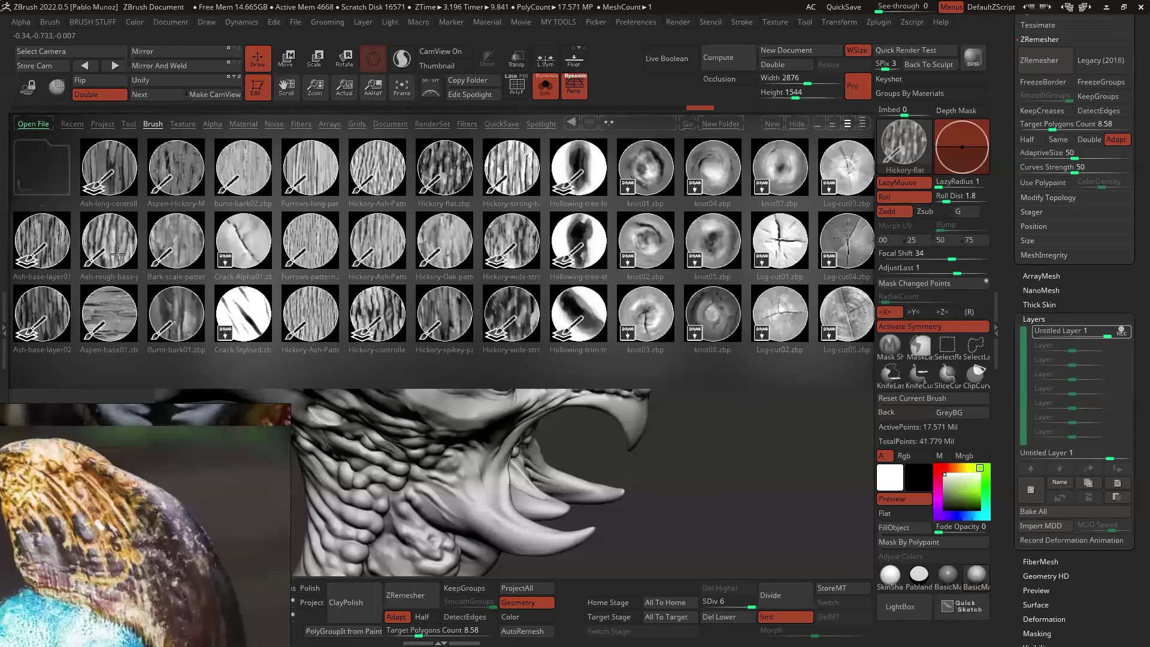
double_click(113, 242)
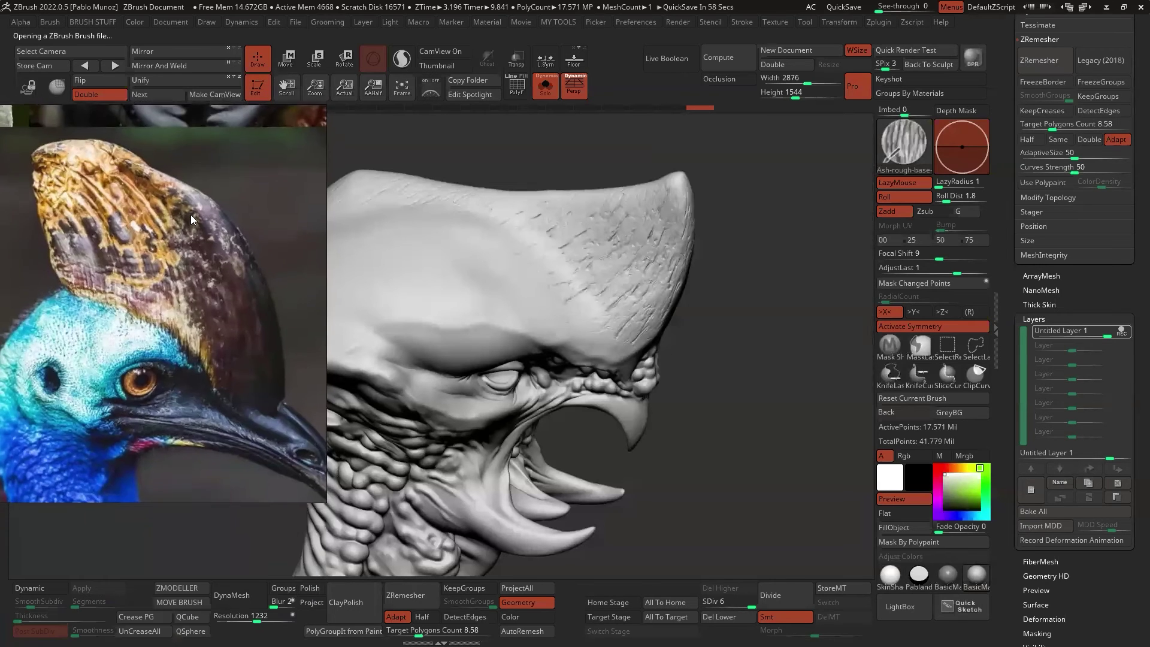
right_drag(741, 232, 724, 247)
drag(670, 237, 679, 181)
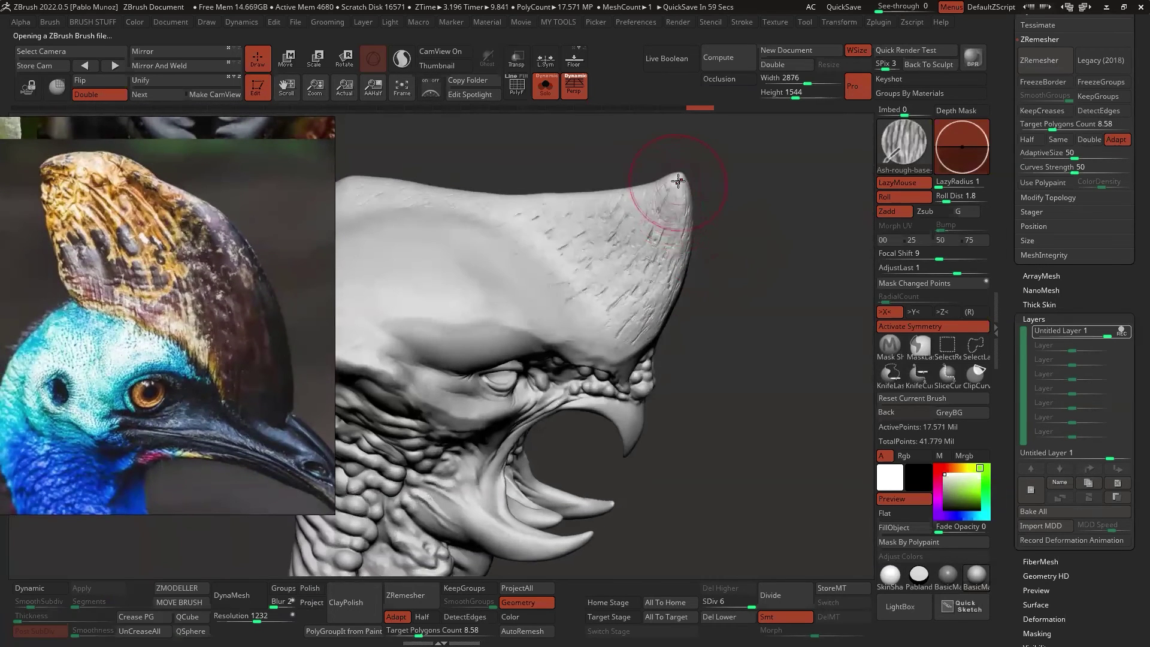
drag(641, 307, 664, 237)
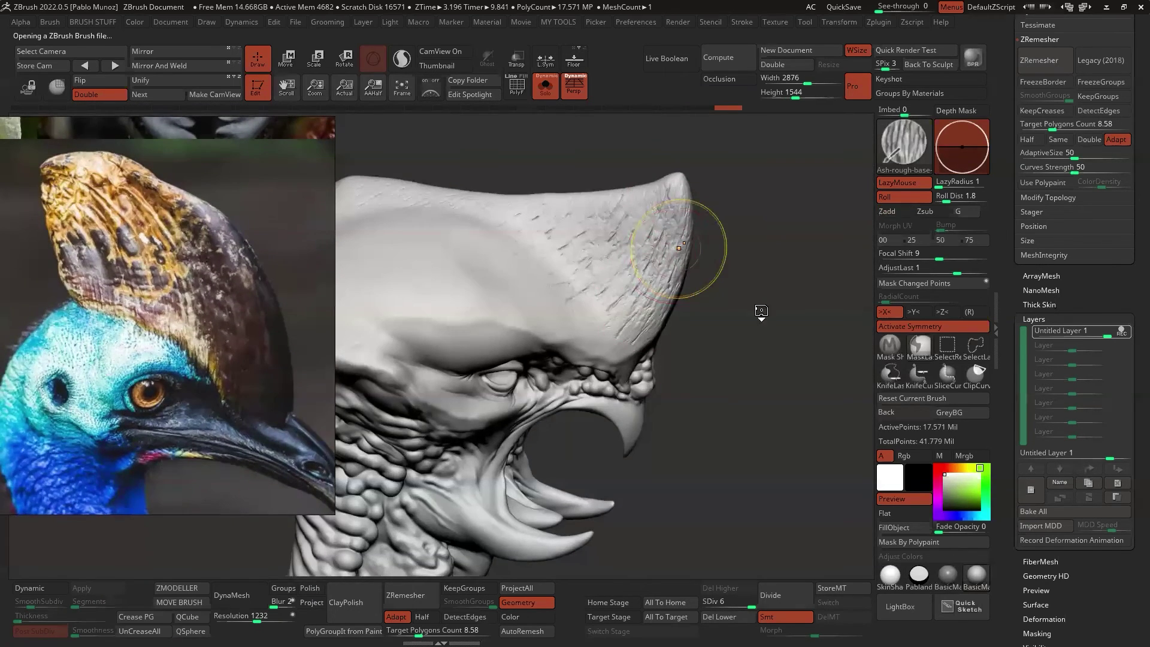
- Load the Hickory-wide bark brush with Depth Mask, reposition the cassowary reference beside the head, and reduce the brush size
click(899, 606)
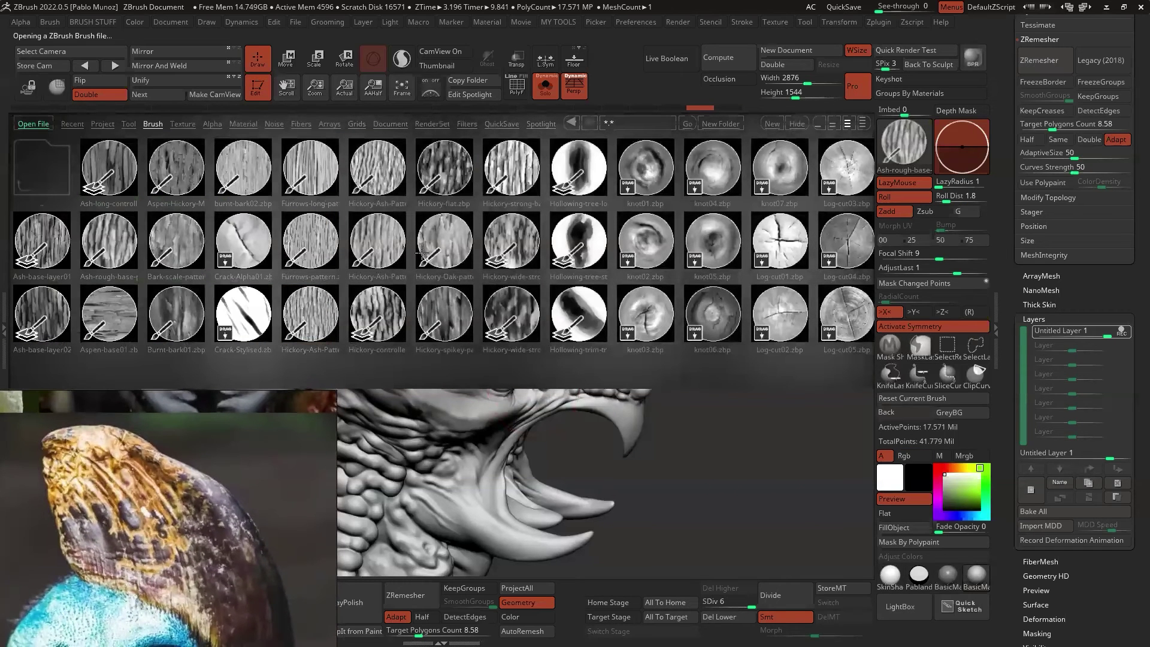
double_click(526, 313)
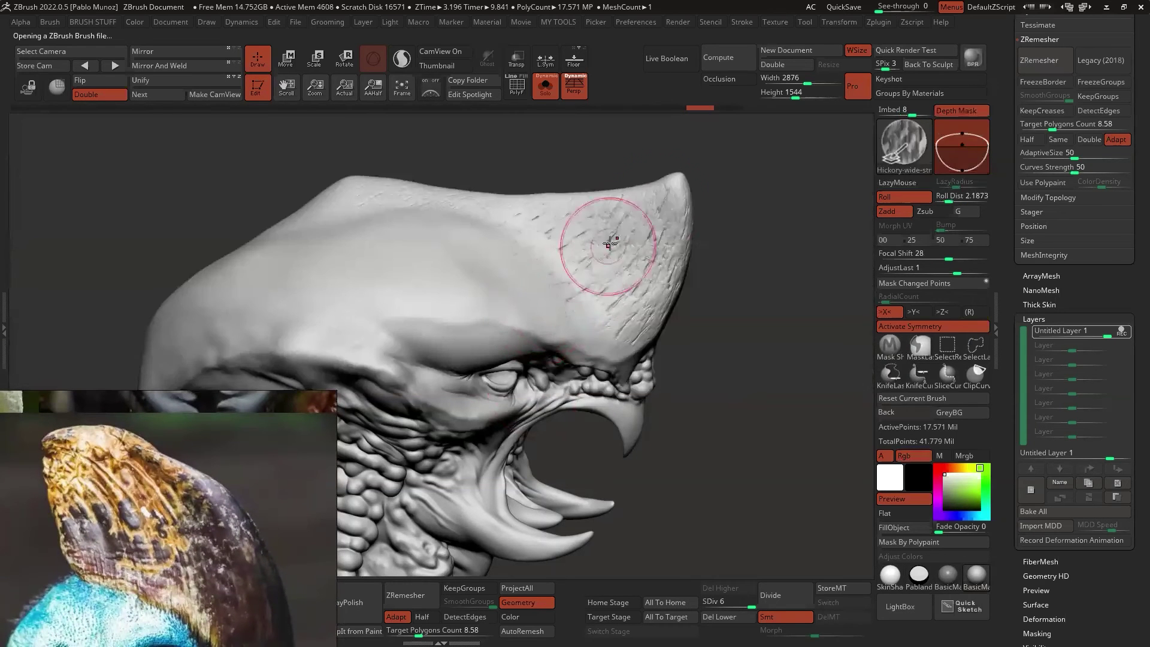
mouse_move(241, 501)
right_down()
mouse_move(267, 348)
mouse_move(253, 228)
right_up()
right_click(735, 229)
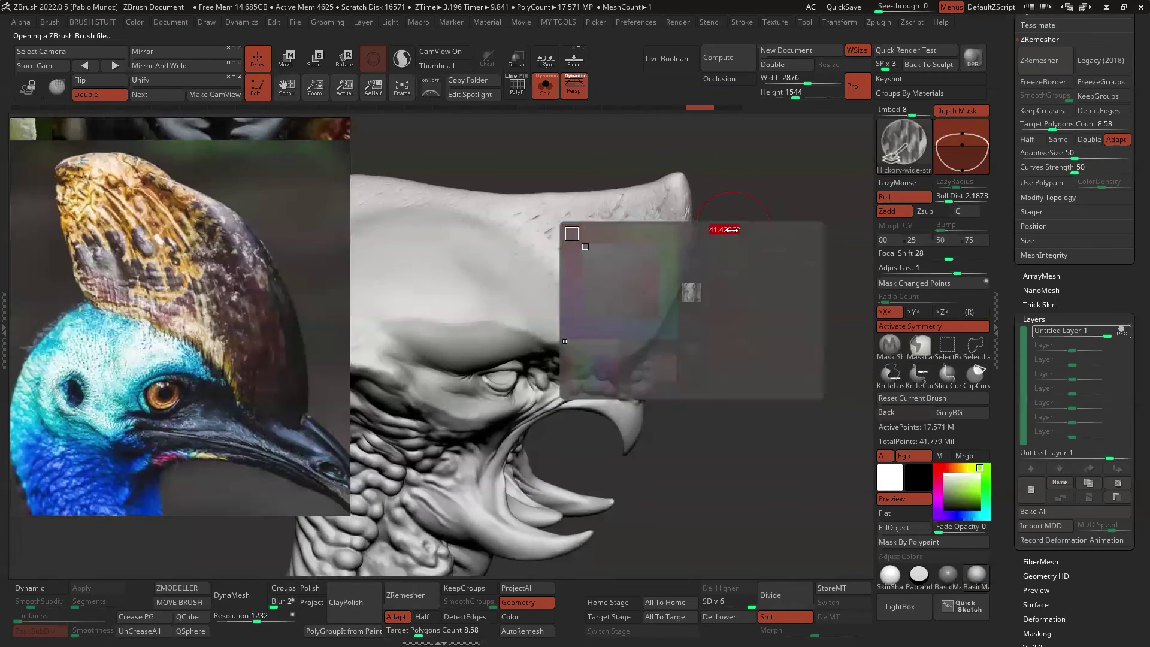
right_drag(731, 229, 719, 222)
- Sculpt rougher, deeper bark grooves over the side of the front crest with the Hickory-wide brush
mouse_move(676, 214)
mouse_down()
mouse_move(660, 264)
mouse_move(651, 252)
mouse_move(663, 195)
mouse_move(620, 315)
mouse_move(638, 329)
mouse_move(629, 269)
mouse_up()
right_drag(629, 269, 653, 277)
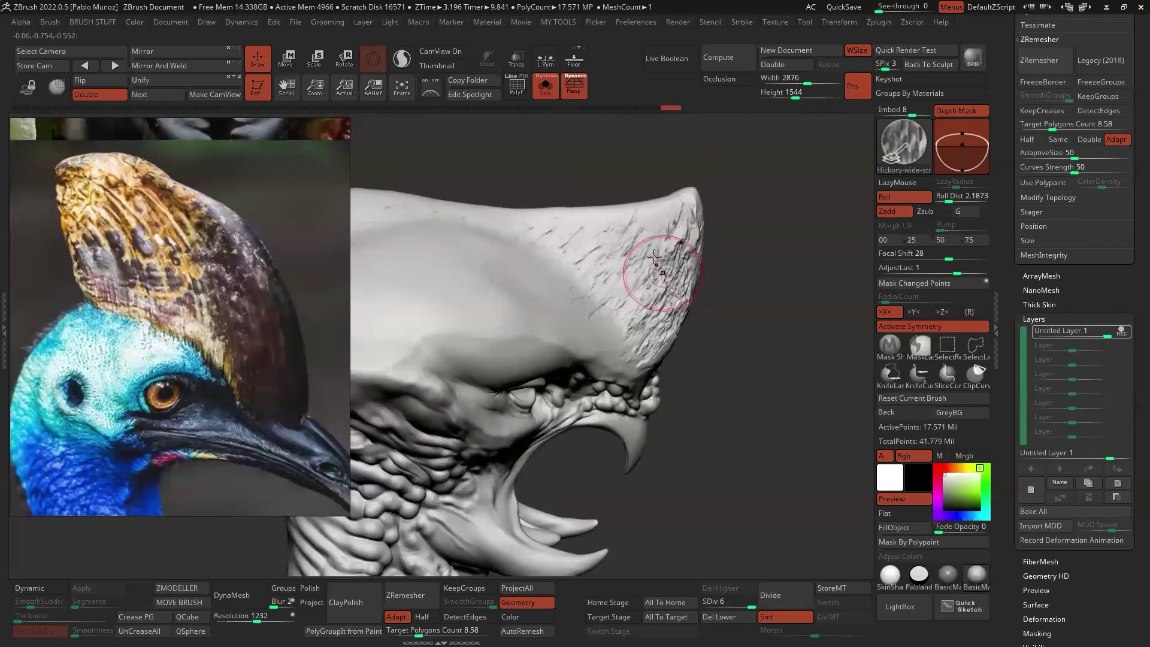
drag(664, 253, 617, 282)
right_drag(640, 234, 650, 235)
mouse_move(650, 221)
mouse_down()
mouse_move(622, 251)
mouse_move(626, 232)
mouse_up()
drag(625, 231, 593, 268)
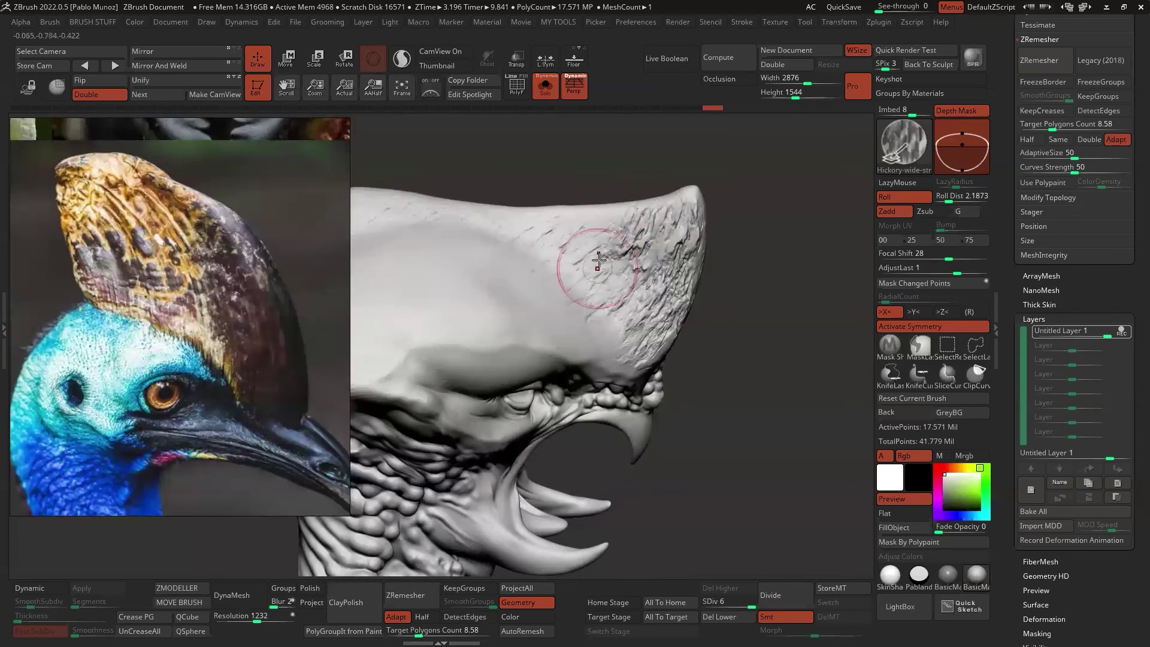
mouse_move(632, 216)
mouse_down()
mouse_move(590, 239)
mouse_move(559, 236)
mouse_move(605, 206)
mouse_move(577, 290)
mouse_move(633, 281)
mouse_move(624, 303)
mouse_up()
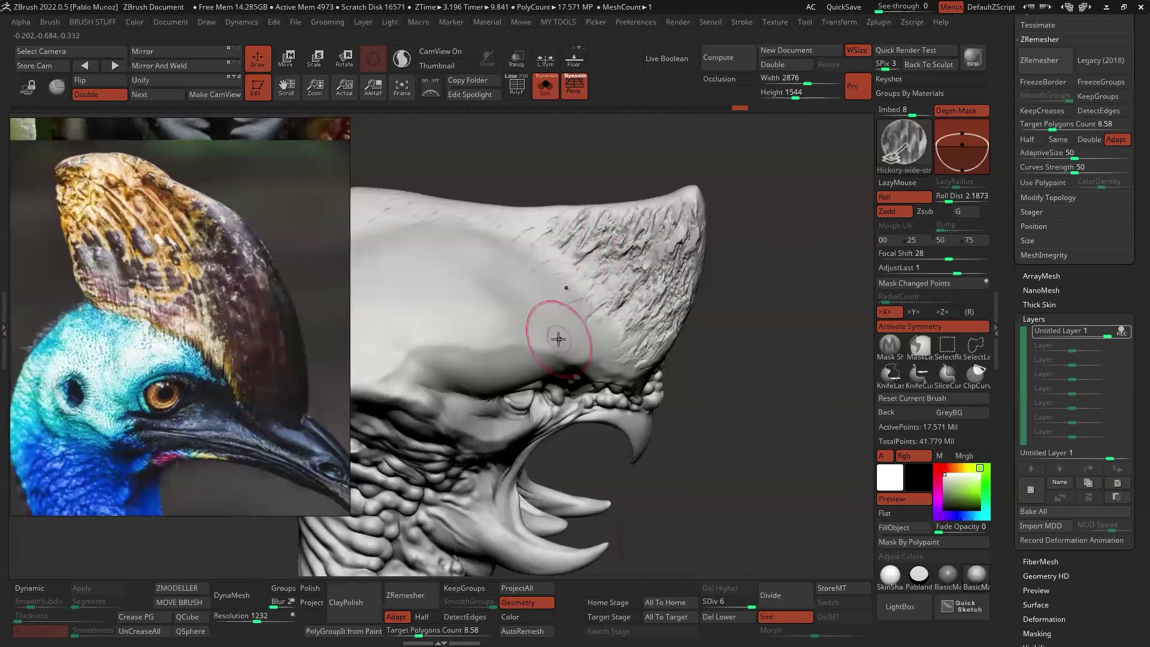
mouse_move(631, 256)
mouse_down()
mouse_move(607, 293)
mouse_move(609, 318)
mouse_up()
- Carry the rough Hickory-wide texture back along the upper ridge of the head crest
alt+right_drag(589, 275, 616, 306)
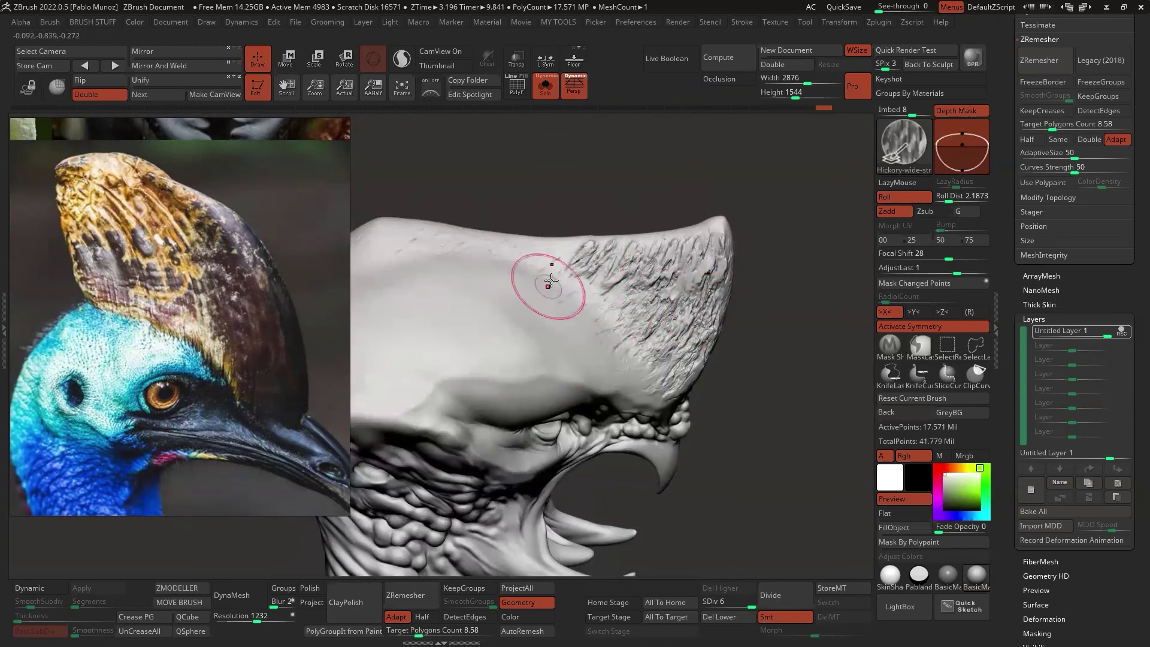
right_drag(543, 276, 636, 238)
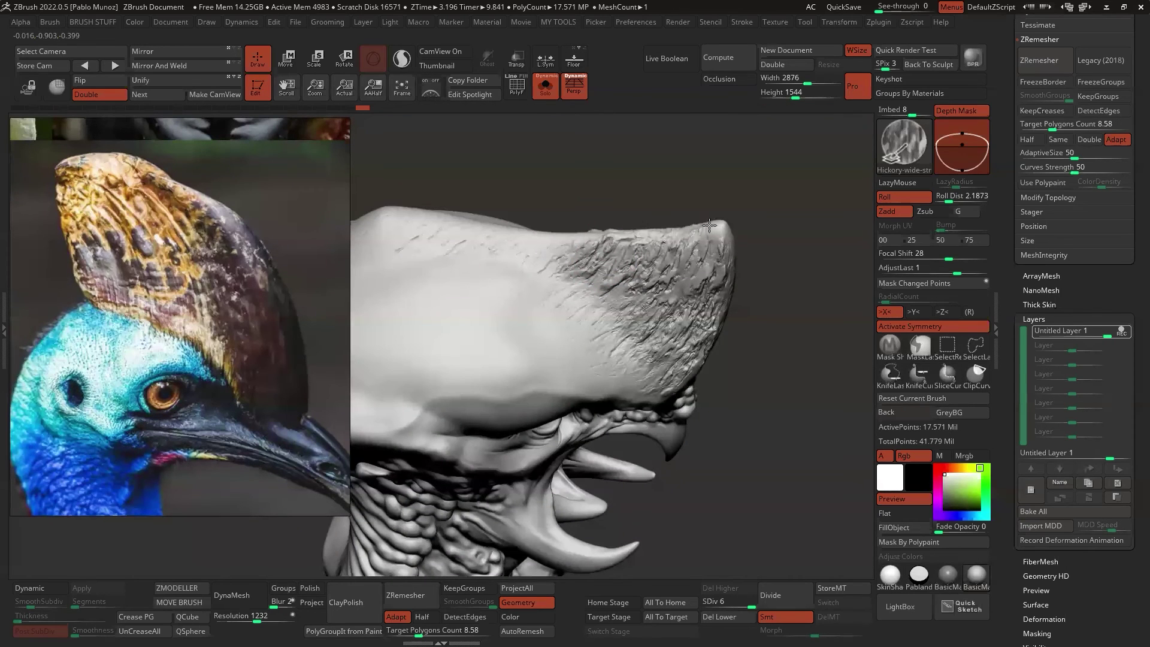
right_drag(705, 247, 618, 239)
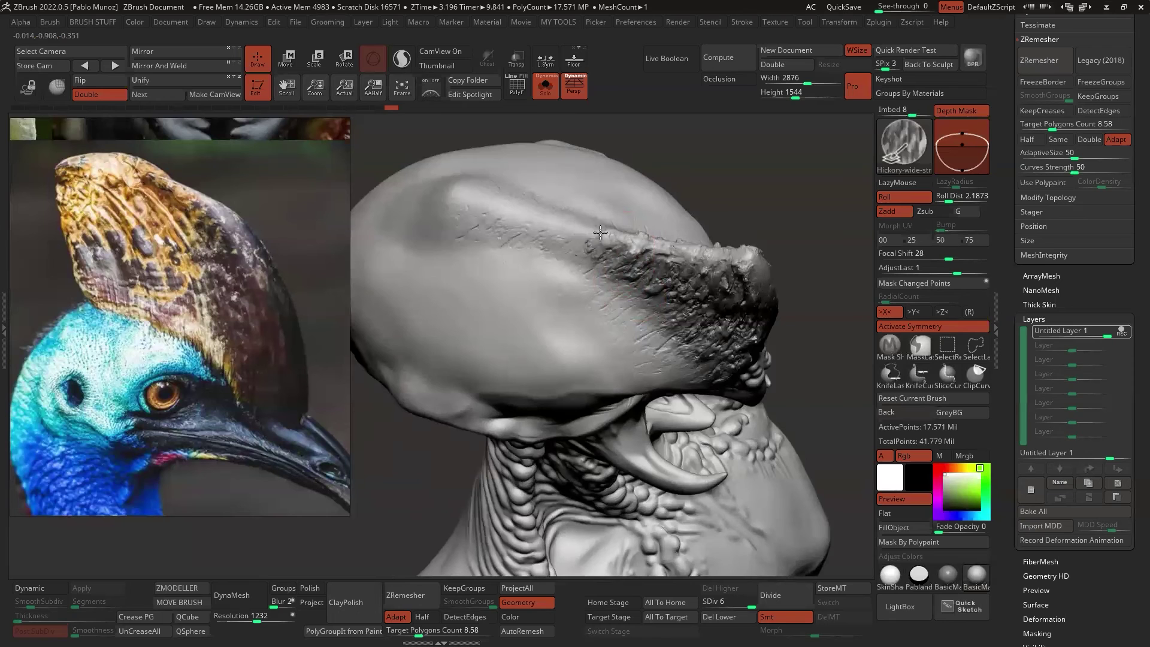
drag(550, 218, 501, 212)
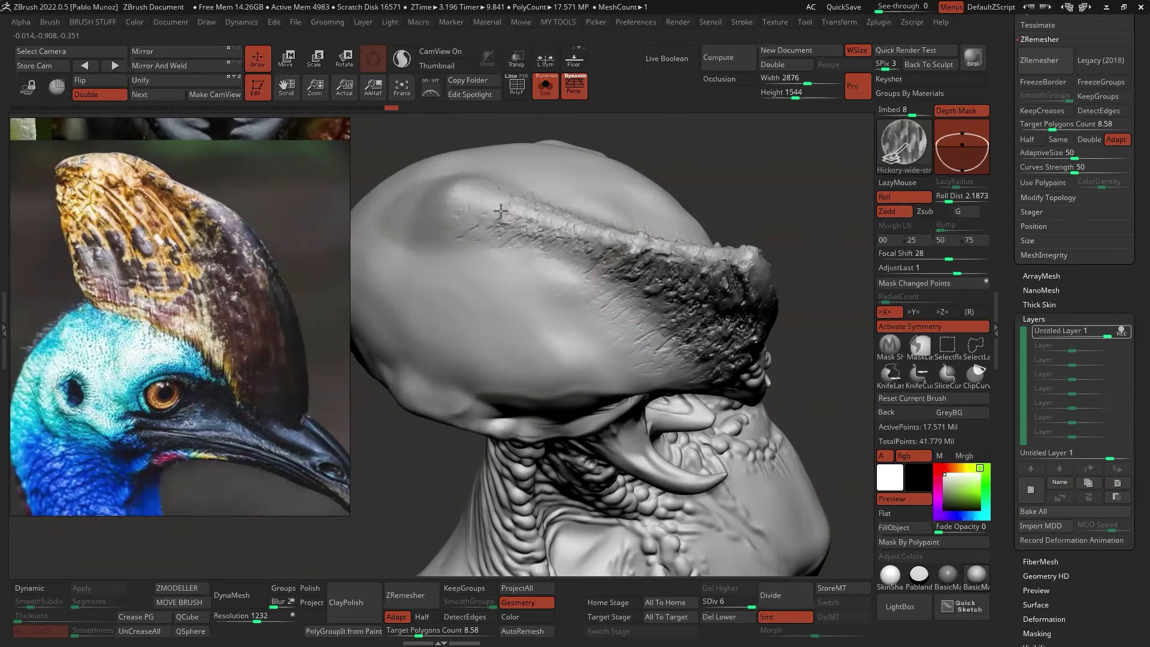
right_drag(513, 232, 759, 332)
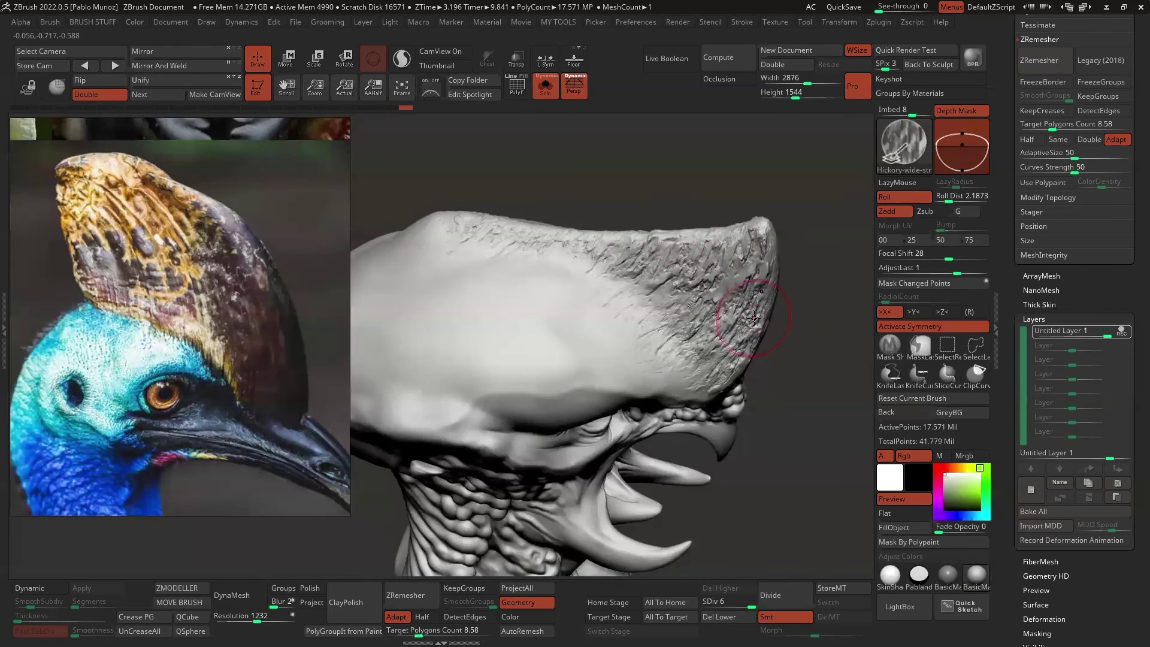
- Roughen the front edge of the crest from its tip down toward the lower side above the eye
mouse_move(791, 297)
right_down()
mouse_move(660, 262)
mouse_move(686, 276)
mouse_move(714, 334)
mouse_move(674, 317)
mouse_move(689, 293)
right_up()
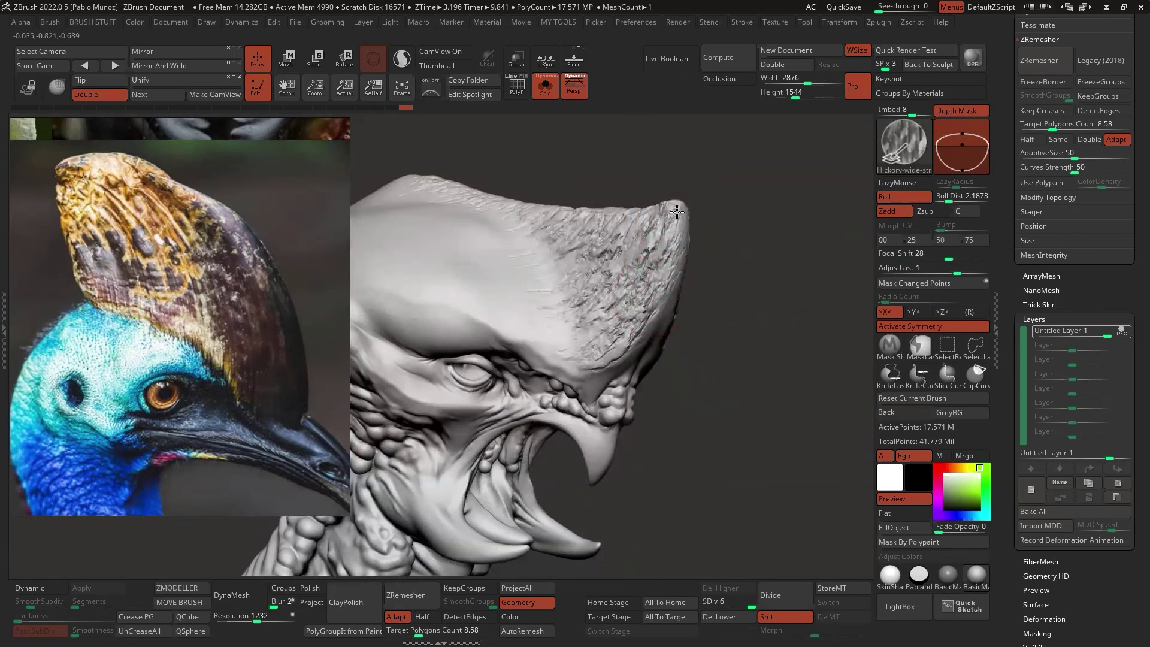
drag(681, 221, 658, 287)
drag(676, 240, 647, 314)
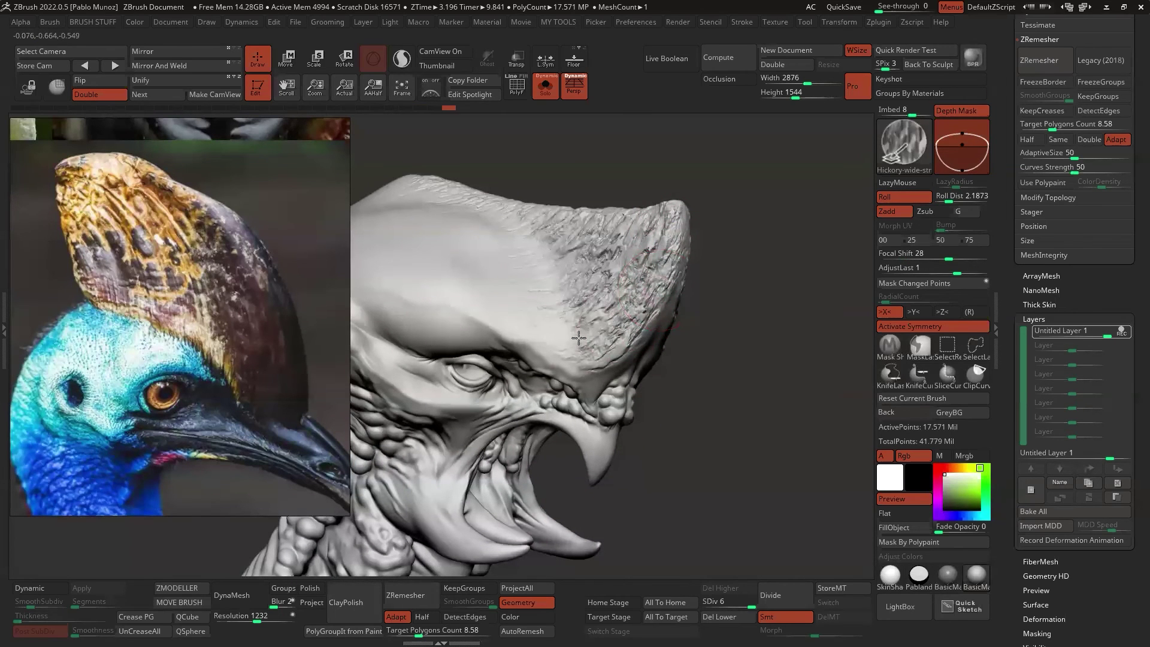
drag(579, 338, 575, 343)
- From the opposite side of the head, blend the bark texture into the smooth skin along the crest's rear border
mouse_move(594, 319)
right_down()
mouse_move(552, 339)
mouse_move(577, 344)
right_up()
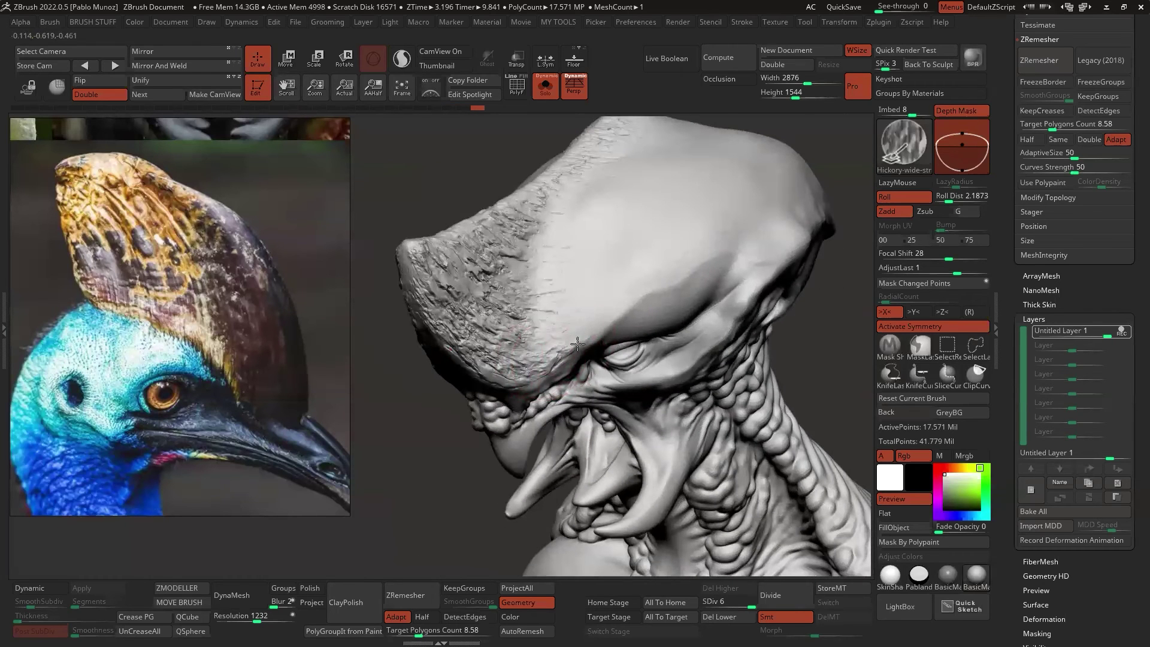
mouse_move(578, 343)
mouse_down()
mouse_move(539, 329)
mouse_move(616, 288)
mouse_move(515, 341)
mouse_move(517, 353)
mouse_up()
right_drag(521, 351, 556, 340)
mouse_move(530, 333)
mouse_down()
mouse_move(574, 309)
mouse_move(536, 251)
mouse_up()
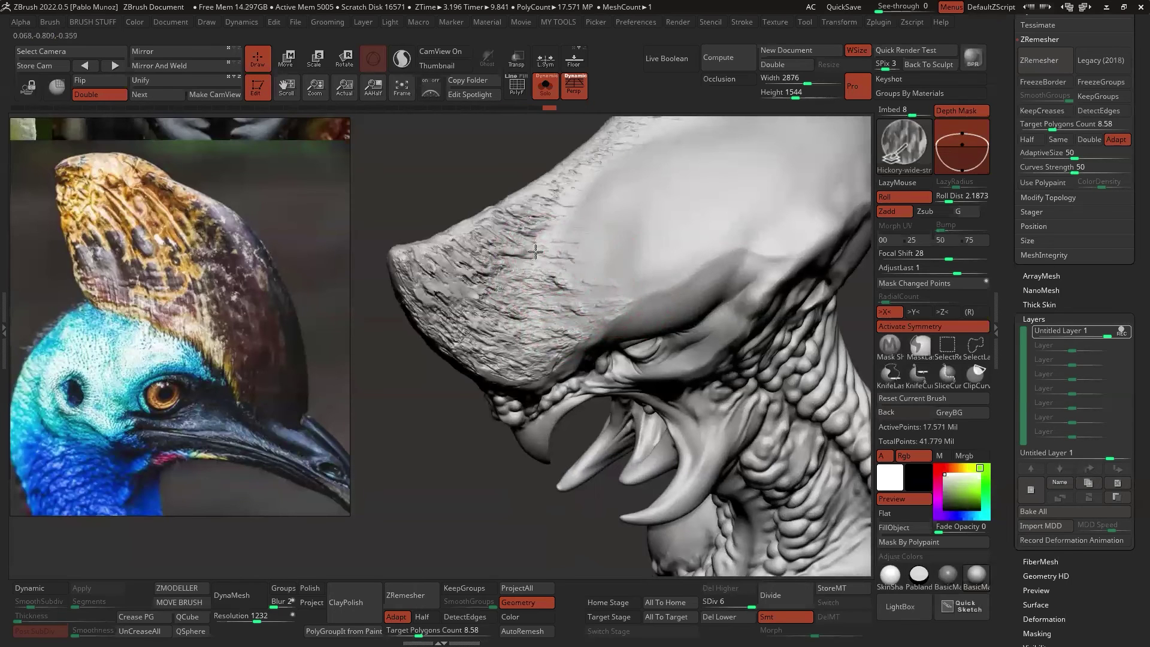
- Add bark texture to the narrow front face of the crest down toward the beak, checking the head from several angles
mouse_move(596, 274)
right_down()
mouse_move(600, 263)
mouse_move(700, 354)
mouse_move(737, 326)
right_up()
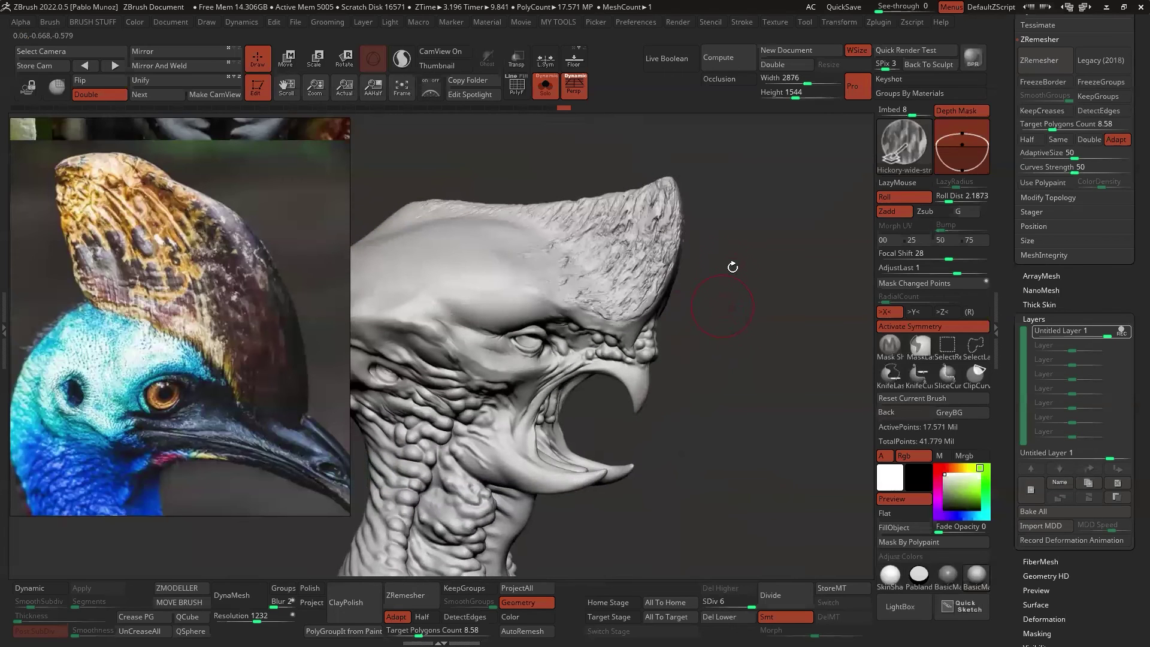
right_drag(670, 175, 693, 189)
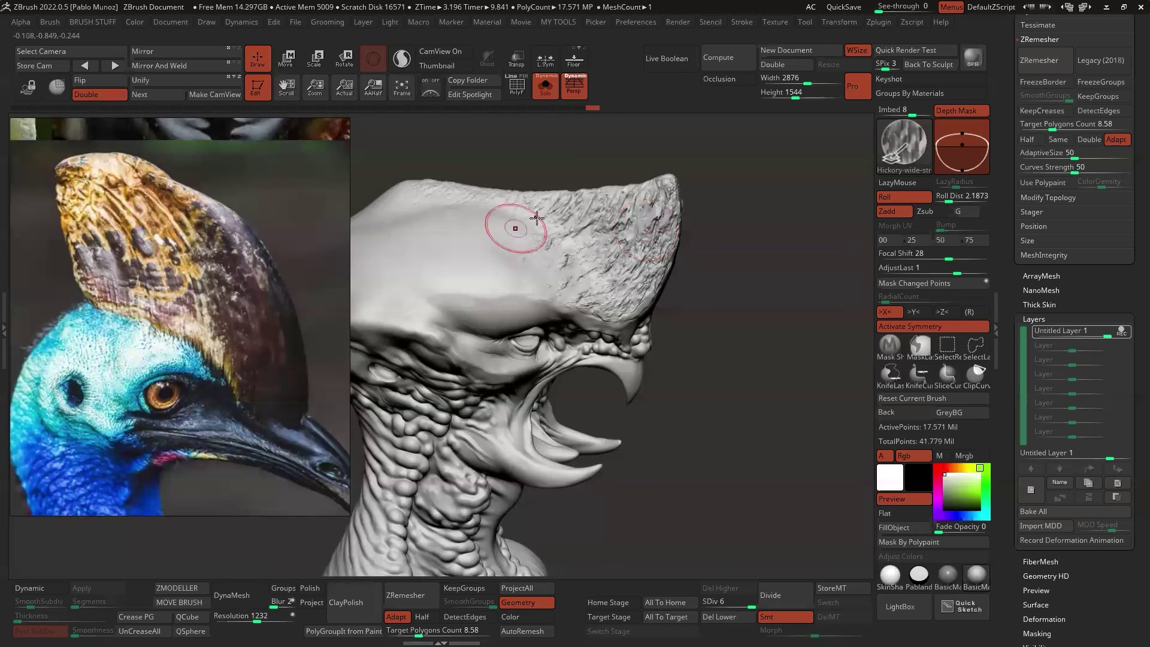
right_drag(513, 231, 700, 251)
drag(642, 277, 636, 247)
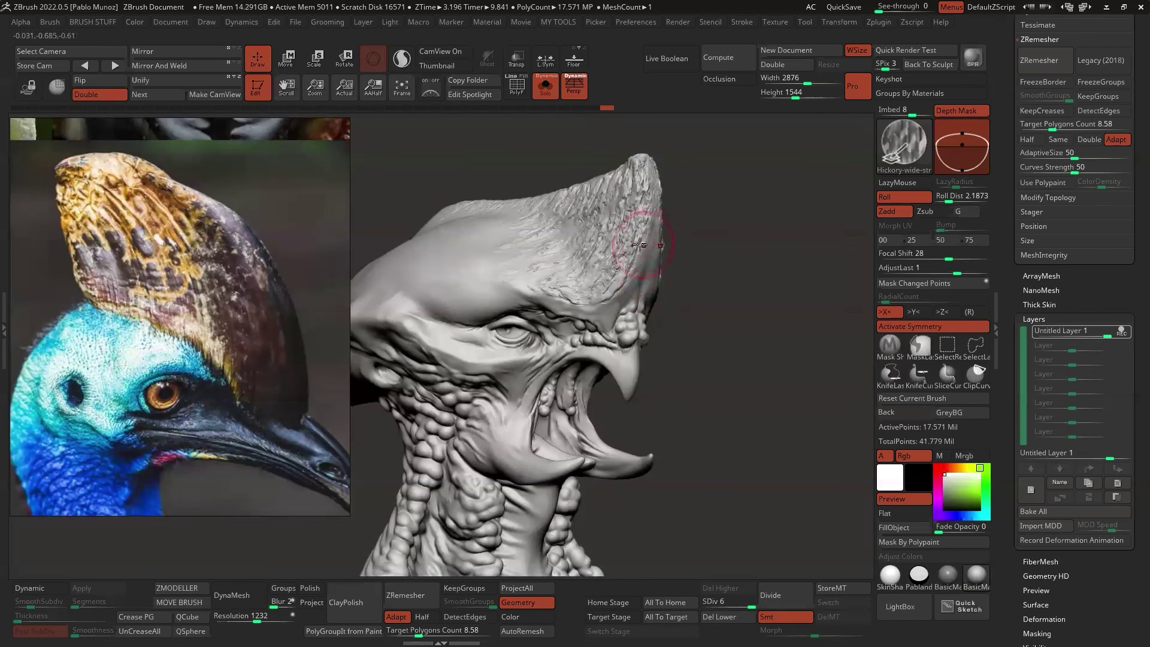
right_drag(677, 250, 640, 244)
drag(640, 242, 637, 269)
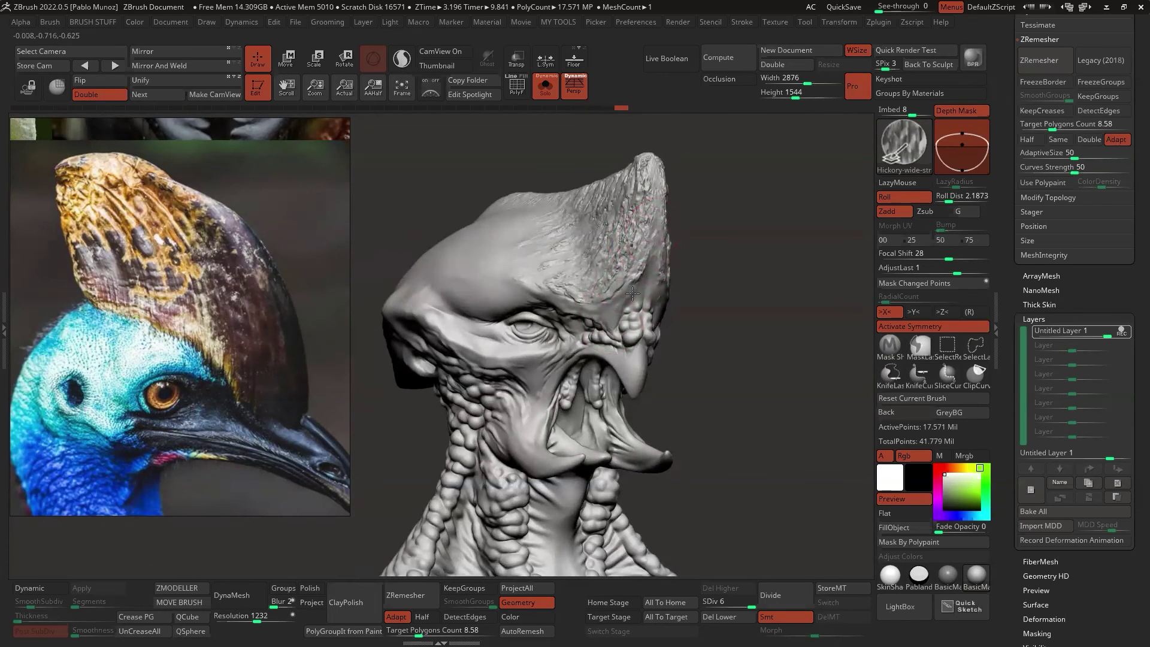
mouse_move(627, 279)
right_down()
mouse_move(569, 251)
mouse_move(751, 347)
mouse_move(731, 383)
right_up()
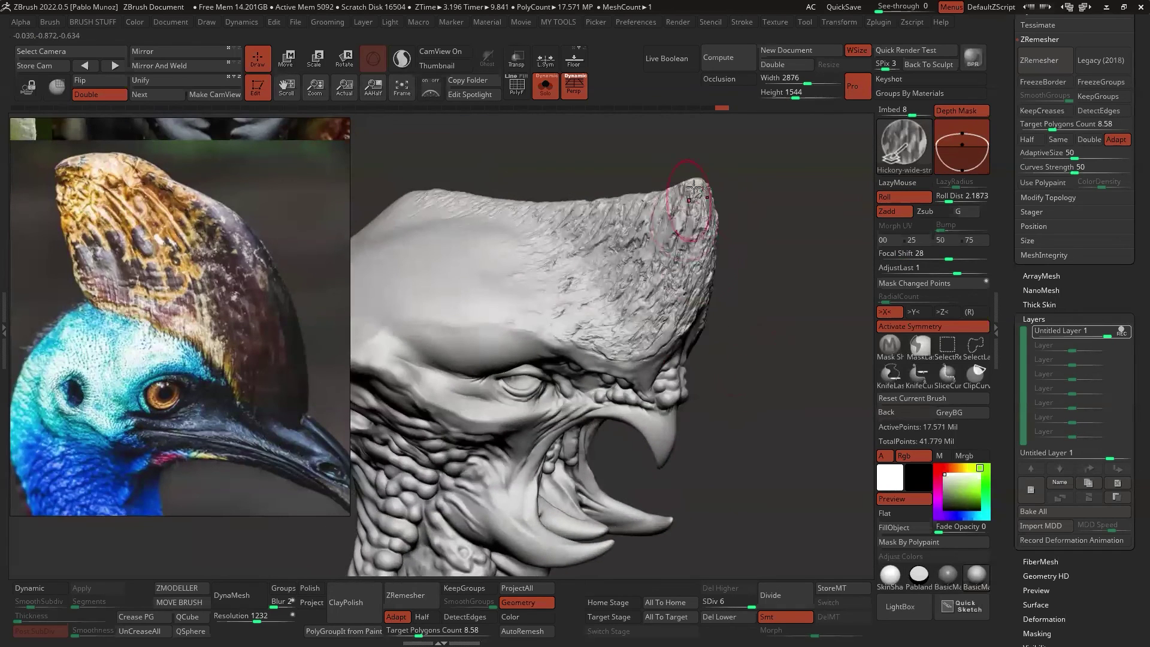
- Choose SmoothPeaks as the smoothing brush and lower its Z Intensity to 26
key(b)
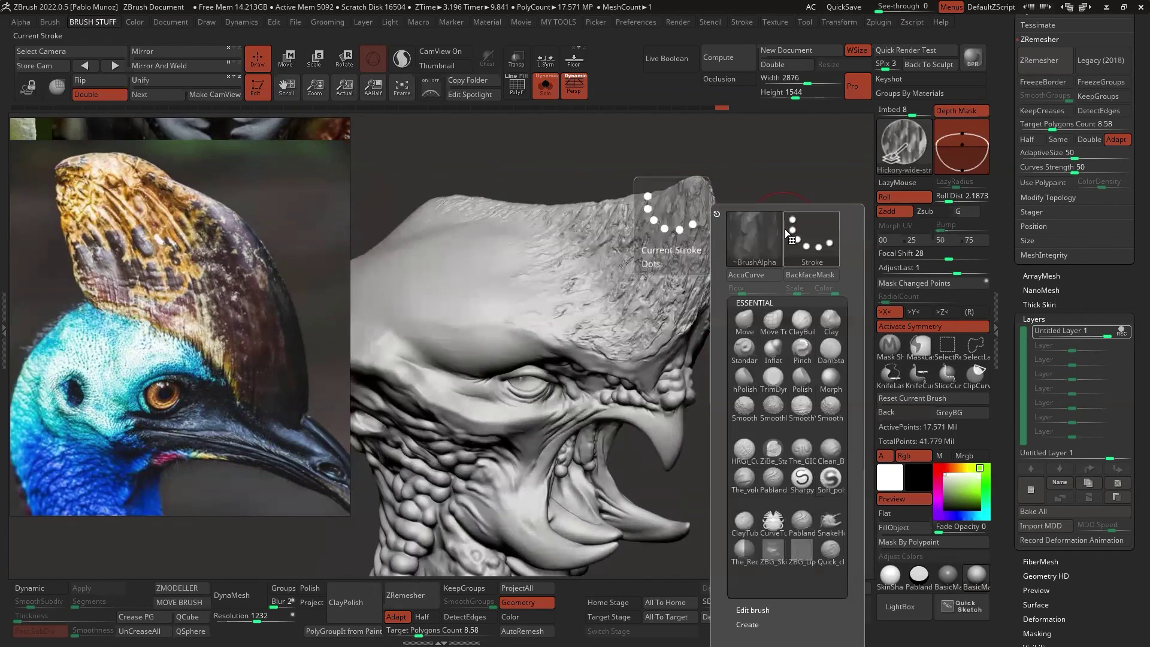
click(773, 413)
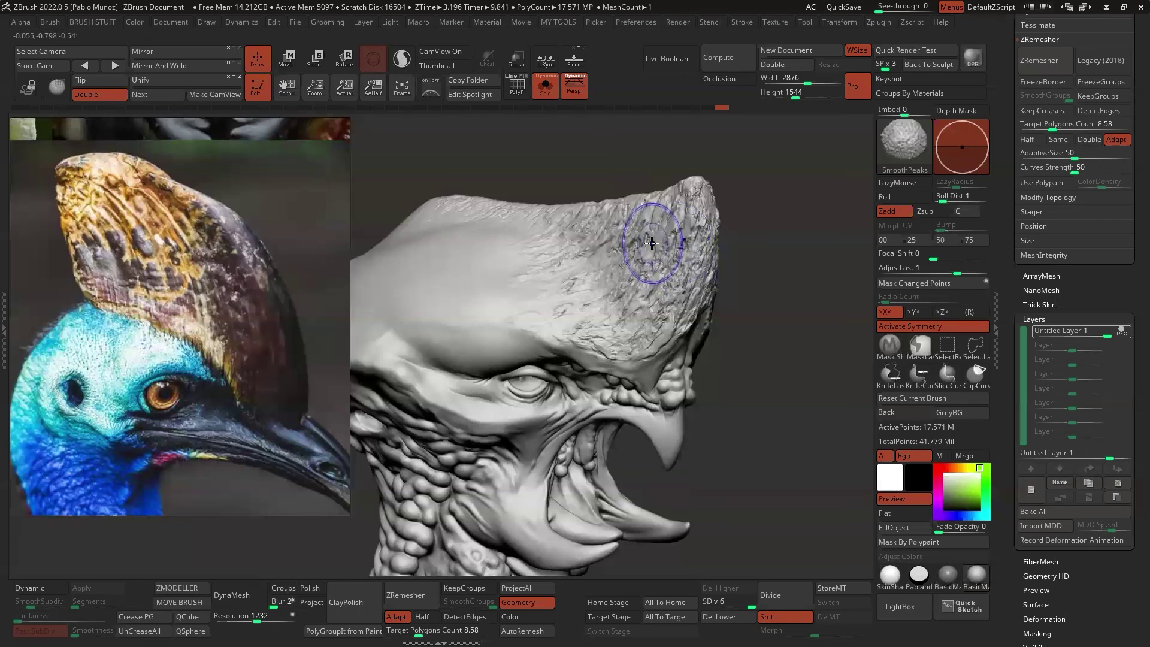
key(space)
key(space)
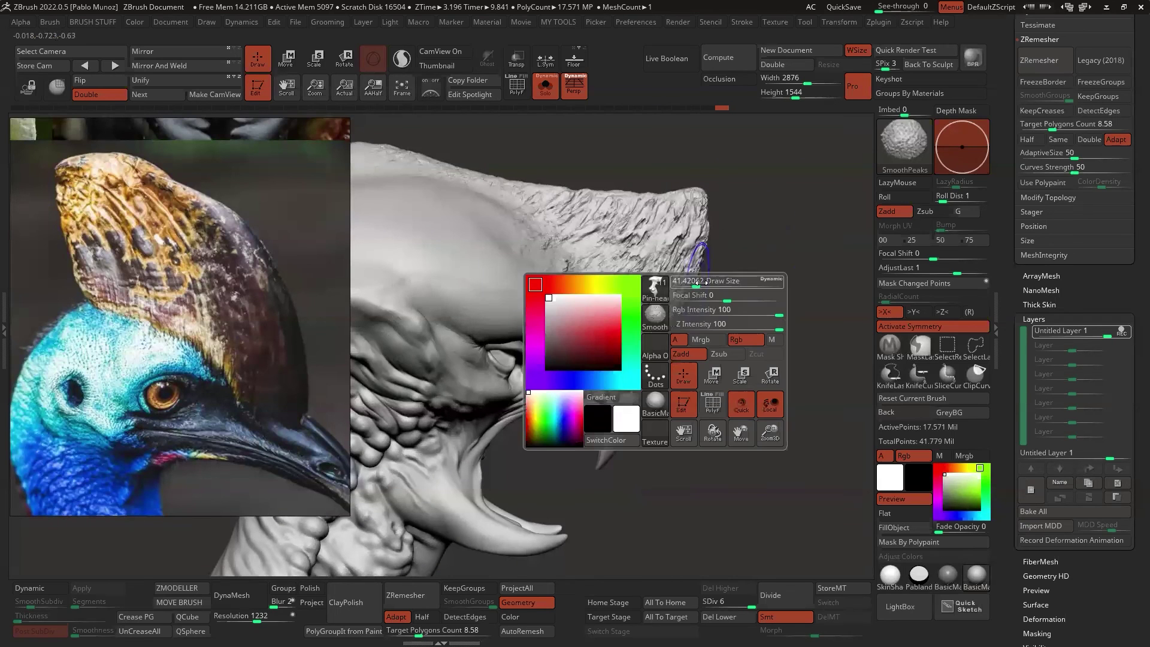
drag(756, 326, 742, 327)
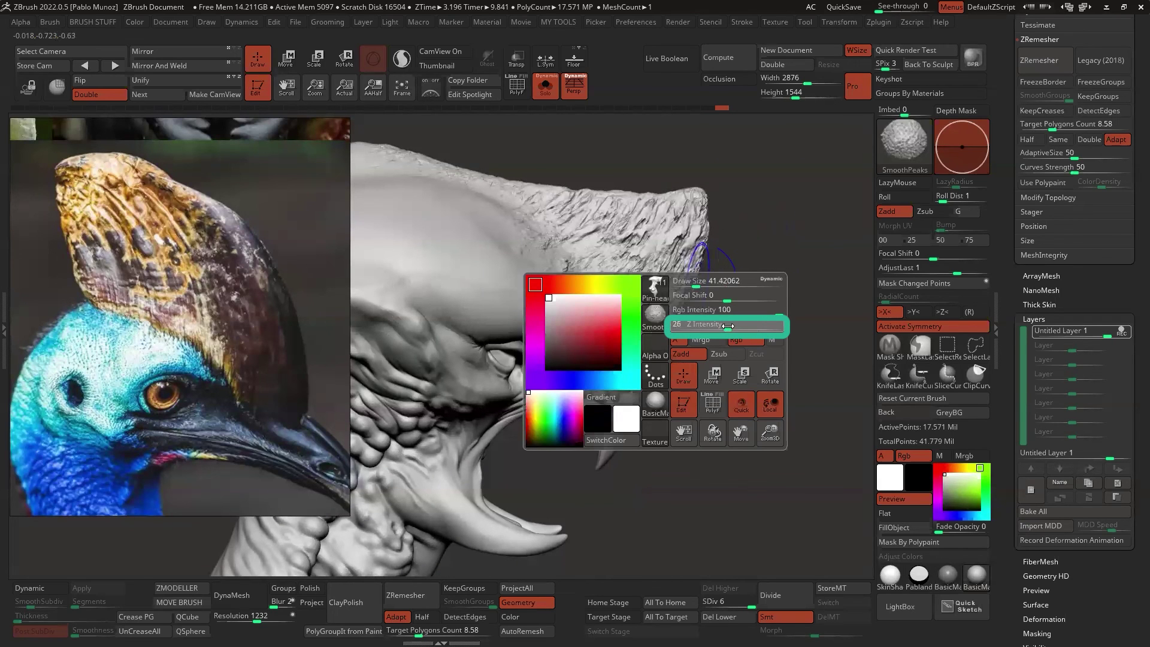
key(b)
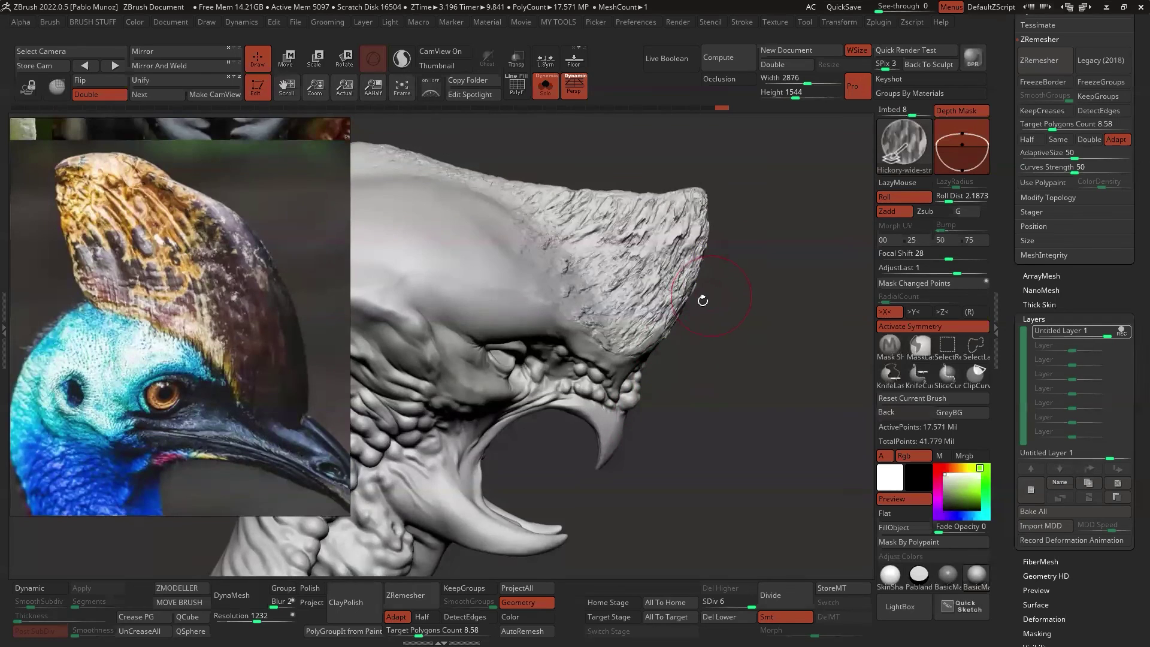
- Soften the sharp peaks of the bark texture at the crest's tip and across its front side with SmoothPeaks
mouse_move(703, 301)
ctrl+right_down()
mouse_move(698, 338)
mouse_move(662, 333)
ctrl+right_up()
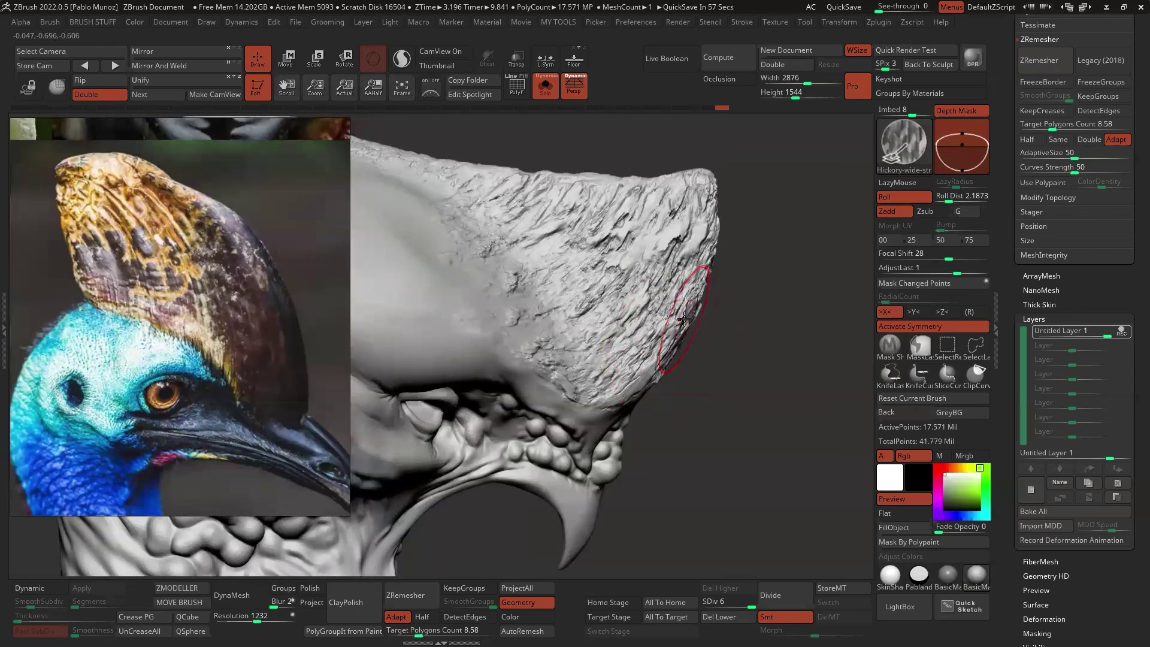
key(shift)
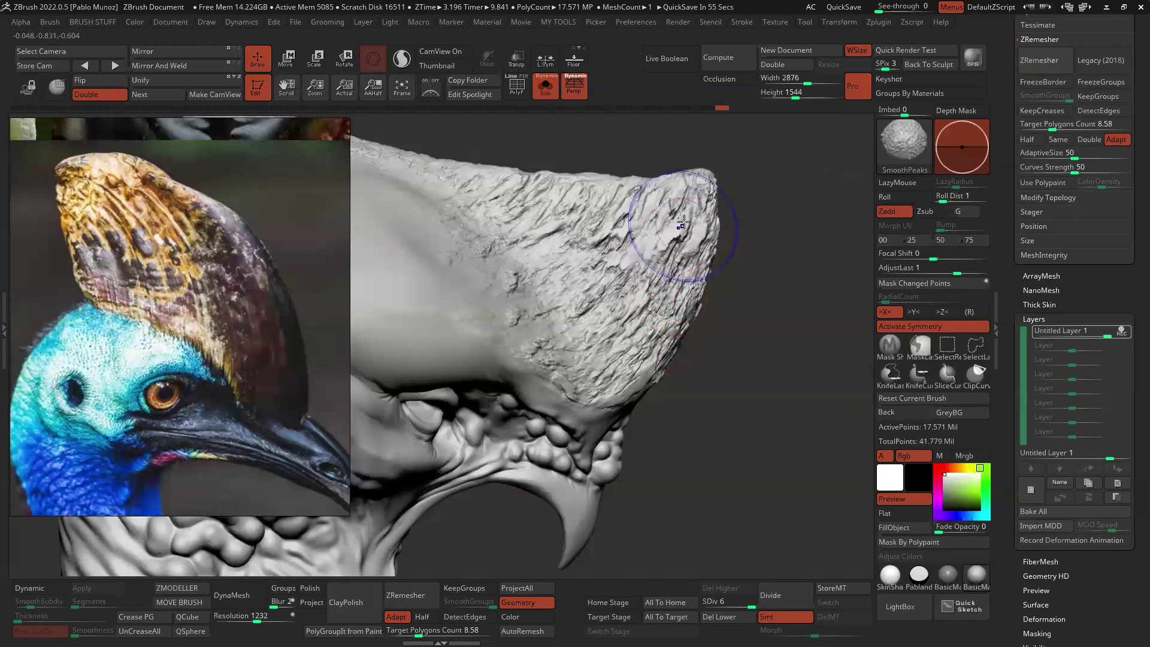
mouse_move(658, 263)
shift+mouse_down()
mouse_move(700, 230)
mouse_move(656, 210)
mouse_move(699, 194)
shift+mouse_up()
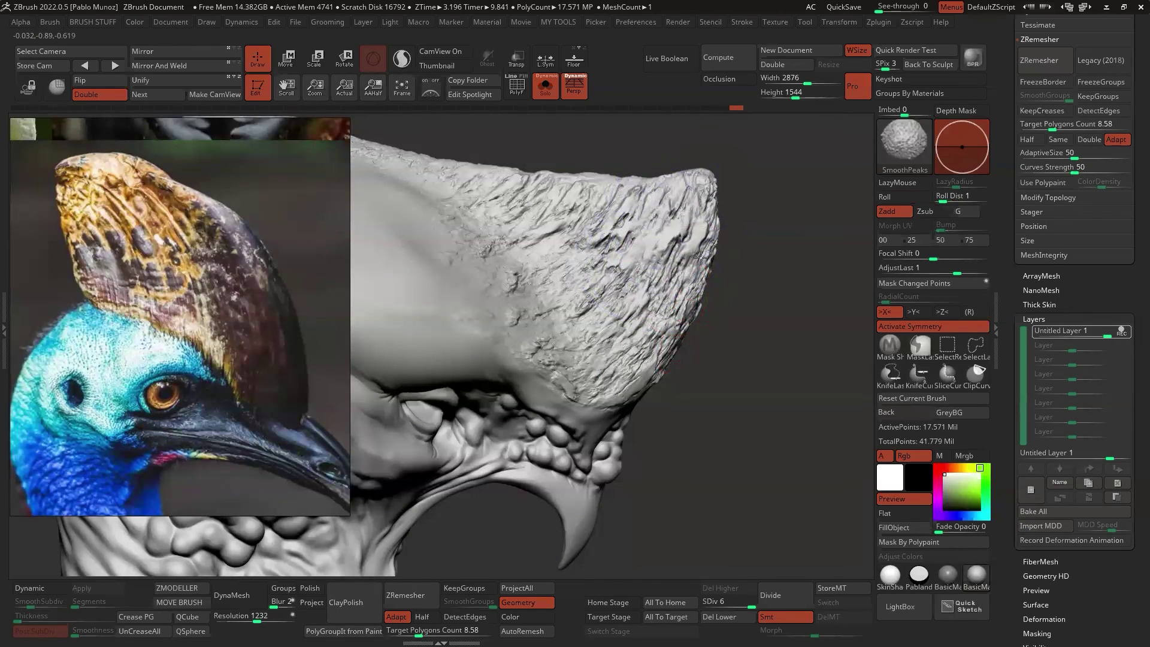
mouse_move(633, 256)
shift+mouse_down()
mouse_move(601, 243)
mouse_move(628, 208)
shift+mouse_up()
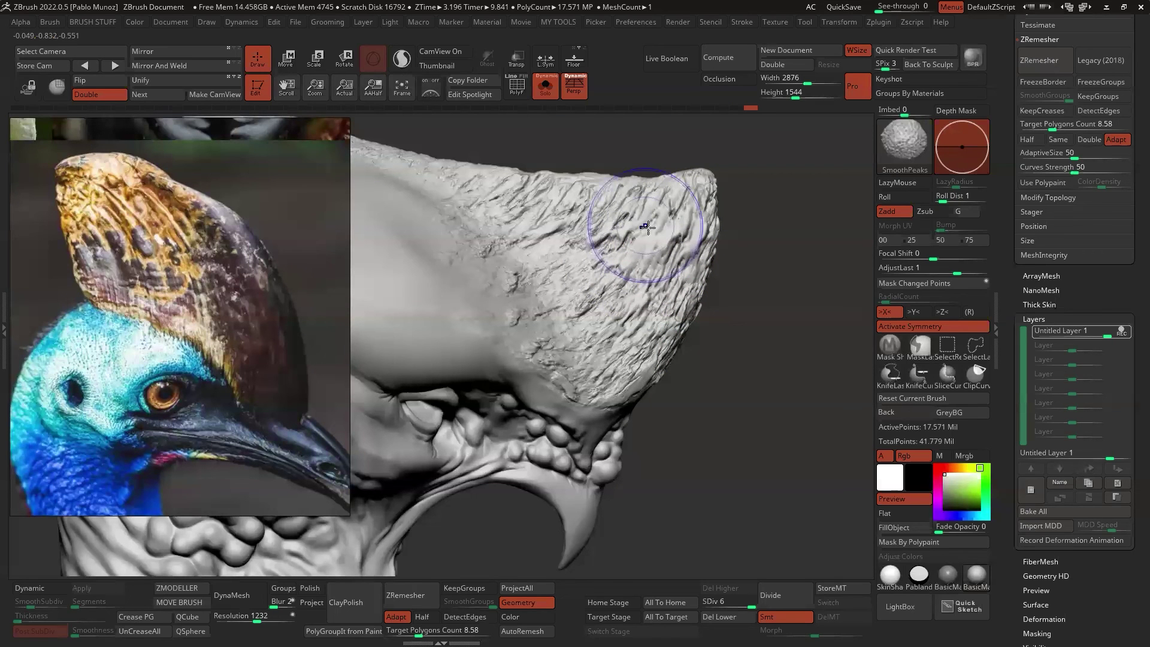
shift+drag(617, 282, 606, 338)
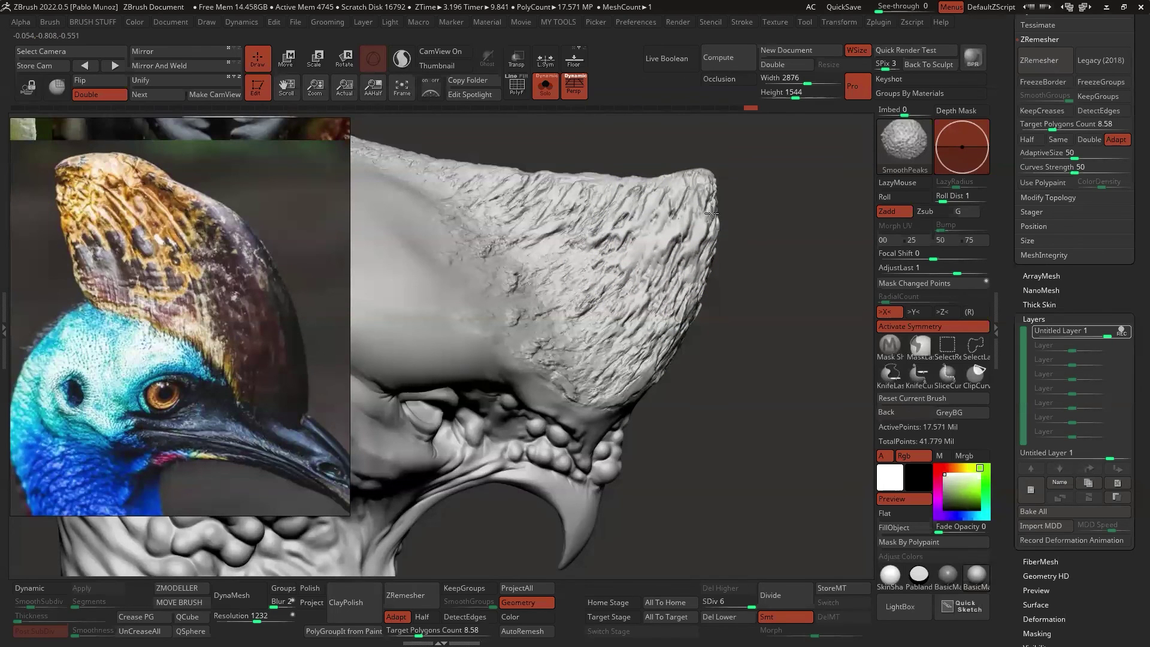
shift+drag(712, 213, 694, 195)
mouse_move(634, 252)
right_down()
mouse_move(663, 305)
mouse_move(646, 340)
right_up()
shift+drag(624, 353, 606, 330)
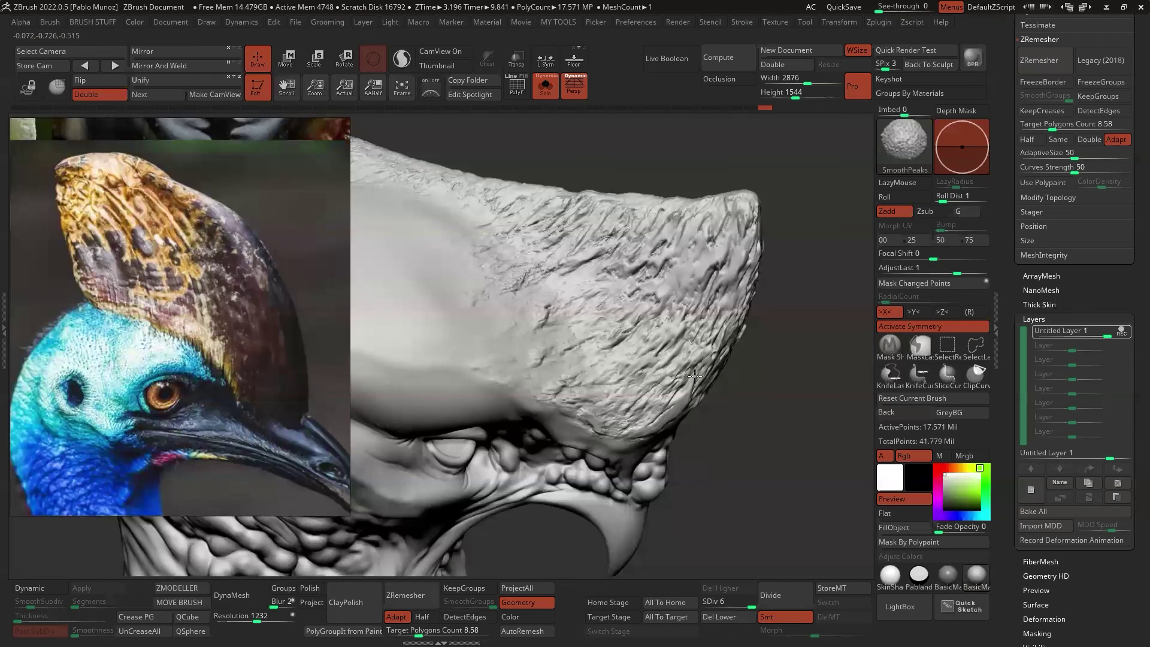
- Continue softening the bark peaks over the crest's side and upper ridge, and from the tip down the front edge
right_drag(718, 337, 637, 319)
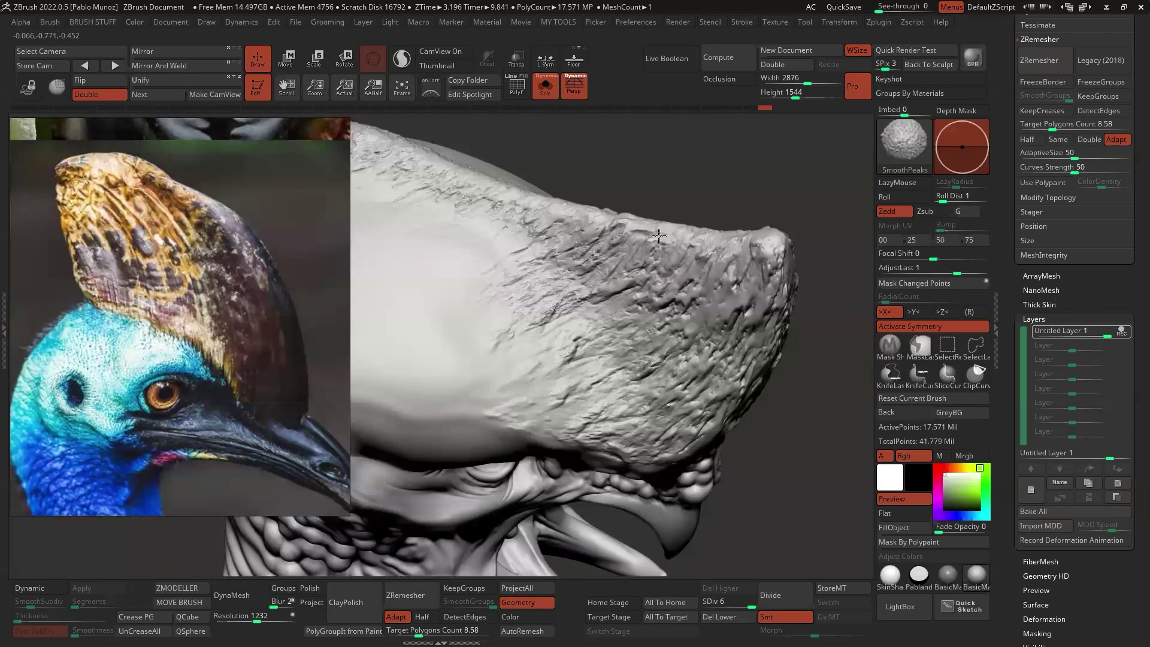
alt+right_drag(568, 286, 655, 340)
shift+drag(659, 346, 602, 313)
mouse_move(511, 253)
shift+mouse_down()
mouse_move(479, 202)
mouse_move(383, 219)
mouse_move(506, 231)
shift+mouse_up()
alt+right_drag(698, 346, 590, 344)
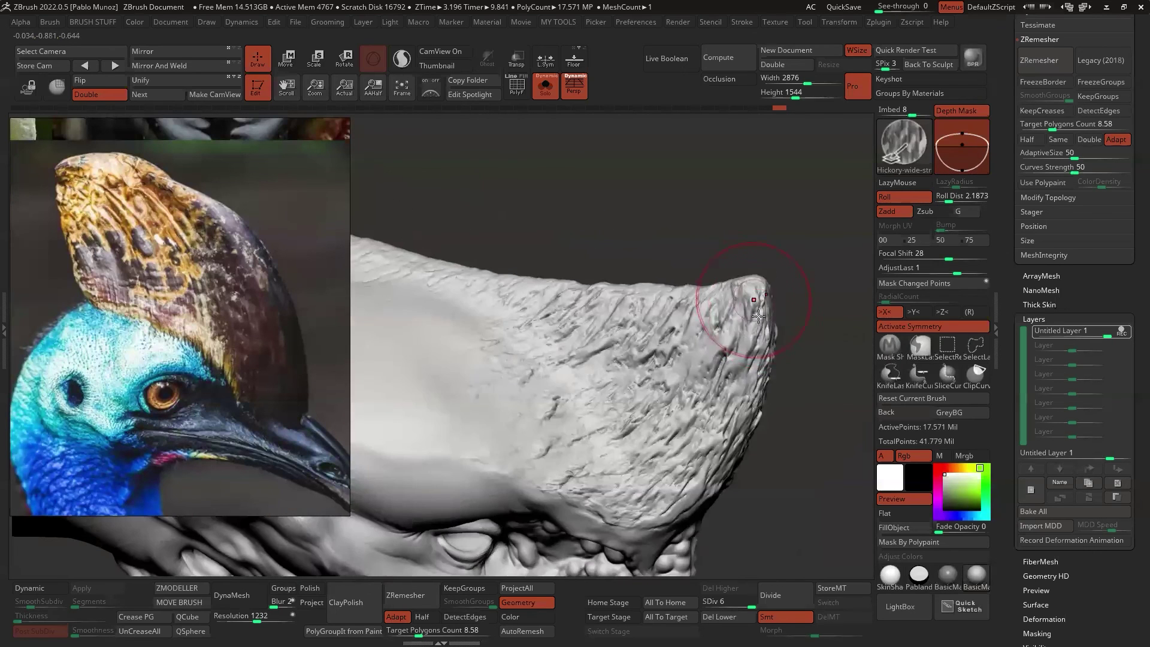
mouse_move(733, 294)
shift+mouse_down()
mouse_move(743, 369)
mouse_move(760, 374)
shift+mouse_up()
- Flatten the raised bark at the crest's tip with the TrimDynamic brush, leaving worn, polished planes
right_drag(757, 439, 594, 264)
mouse_move(547, 376)
ctrl+right_down()
mouse_move(760, 396)
mouse_move(741, 391)
ctrl+right_up()
mouse_move(755, 301)
alt+mouse_down()
mouse_move(737, 308)
mouse_move(786, 277)
alt+mouse_up()
key(space)
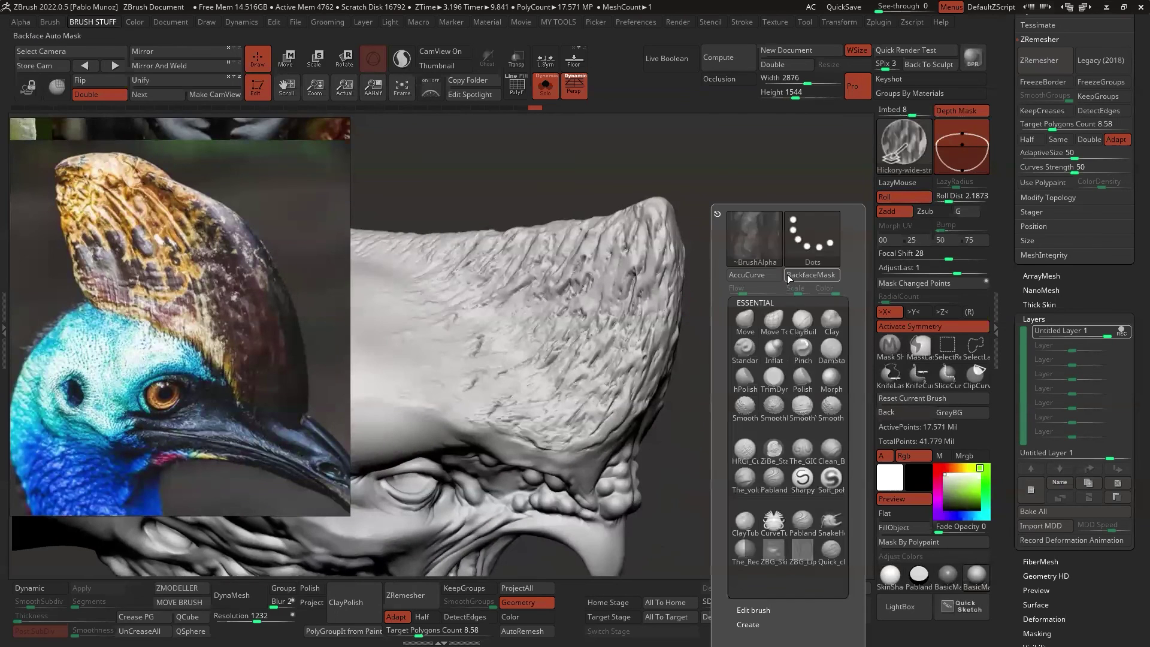
click(769, 389)
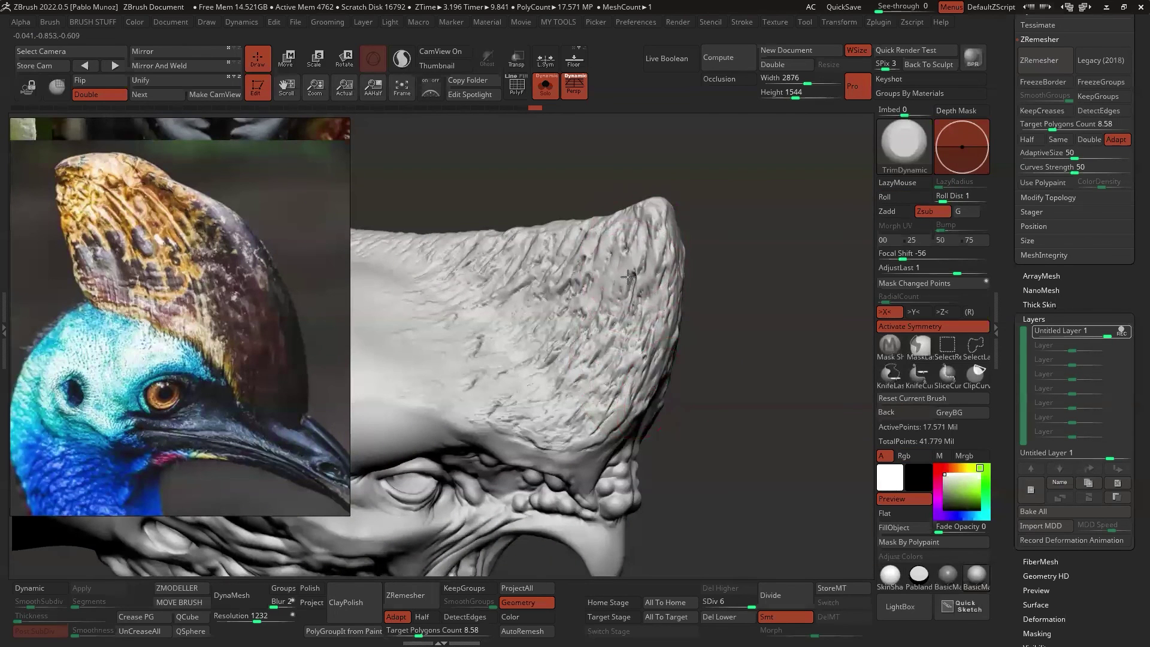
drag(642, 248, 634, 292)
drag(659, 206, 643, 317)
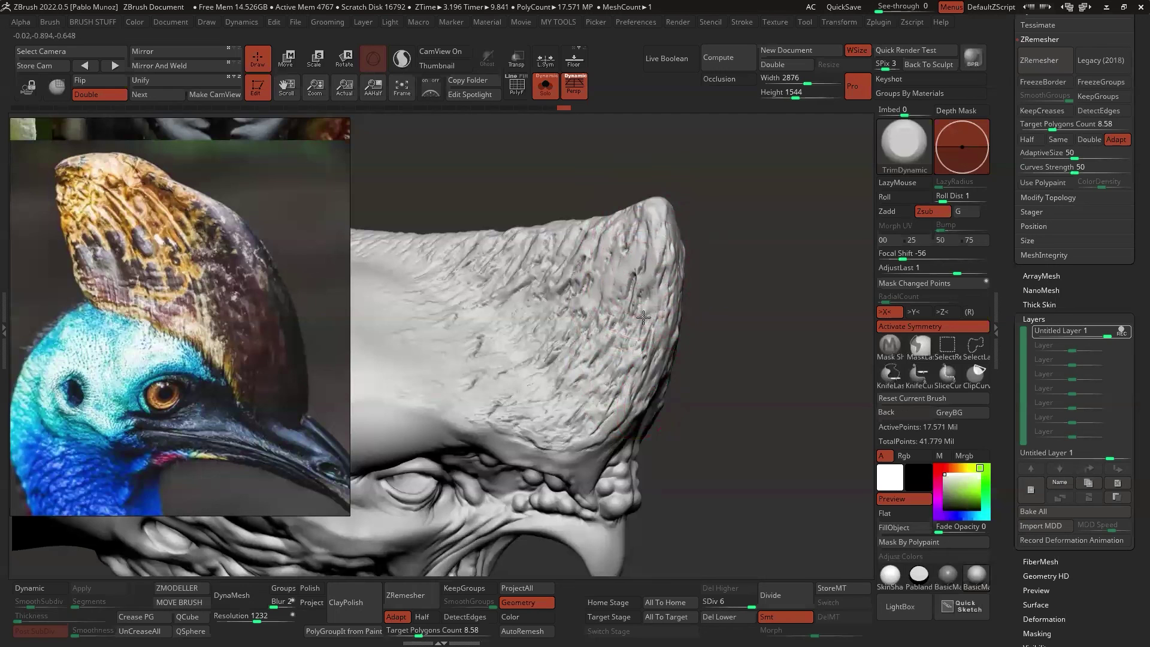
drag(656, 224, 654, 259)
drag(640, 215, 645, 235)
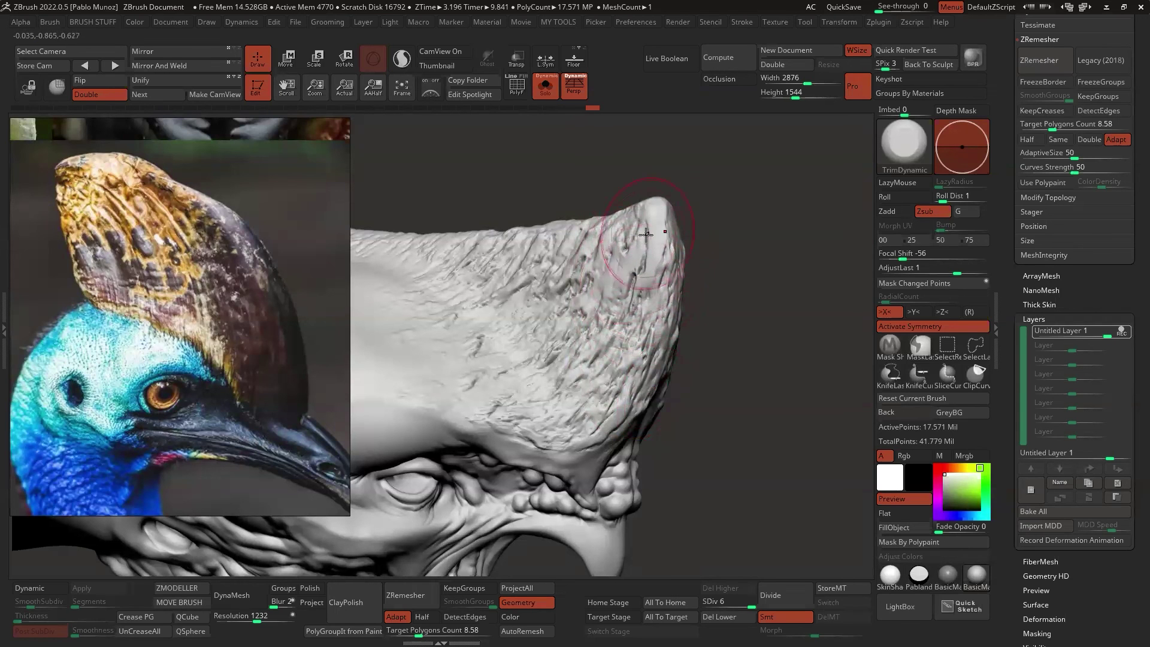
- Trim the bark texture down the crest's front edge toward the brow with TrimDynamic
drag(654, 282, 635, 385)
drag(706, 296, 668, 256)
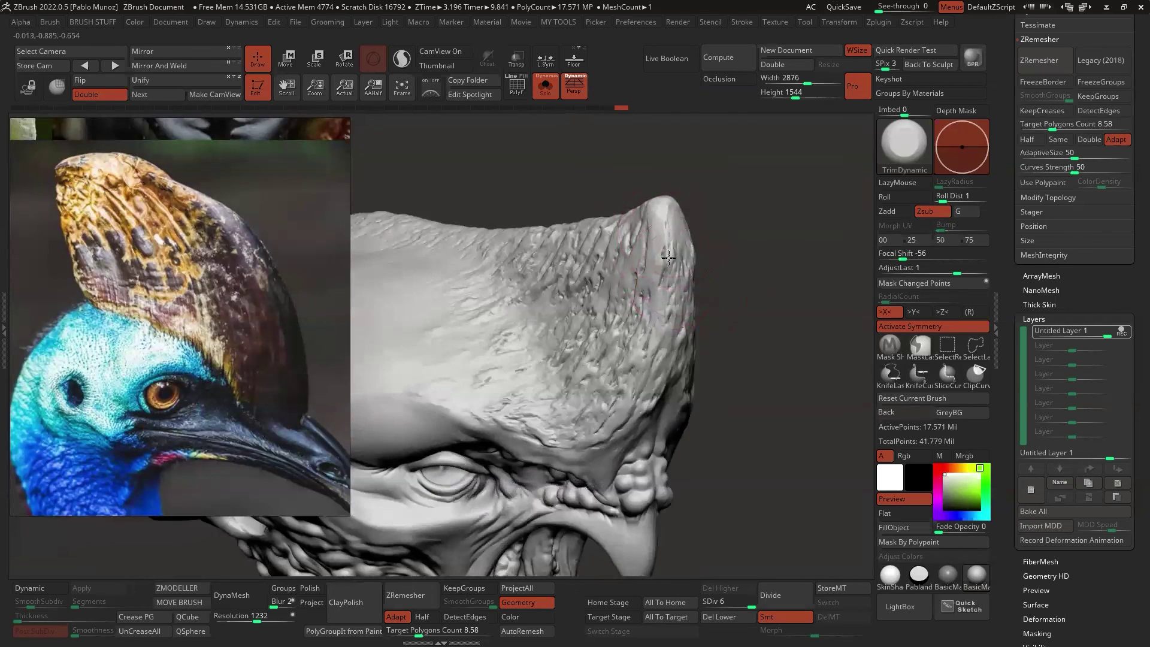
drag(654, 329, 648, 367)
drag(712, 293, 740, 255)
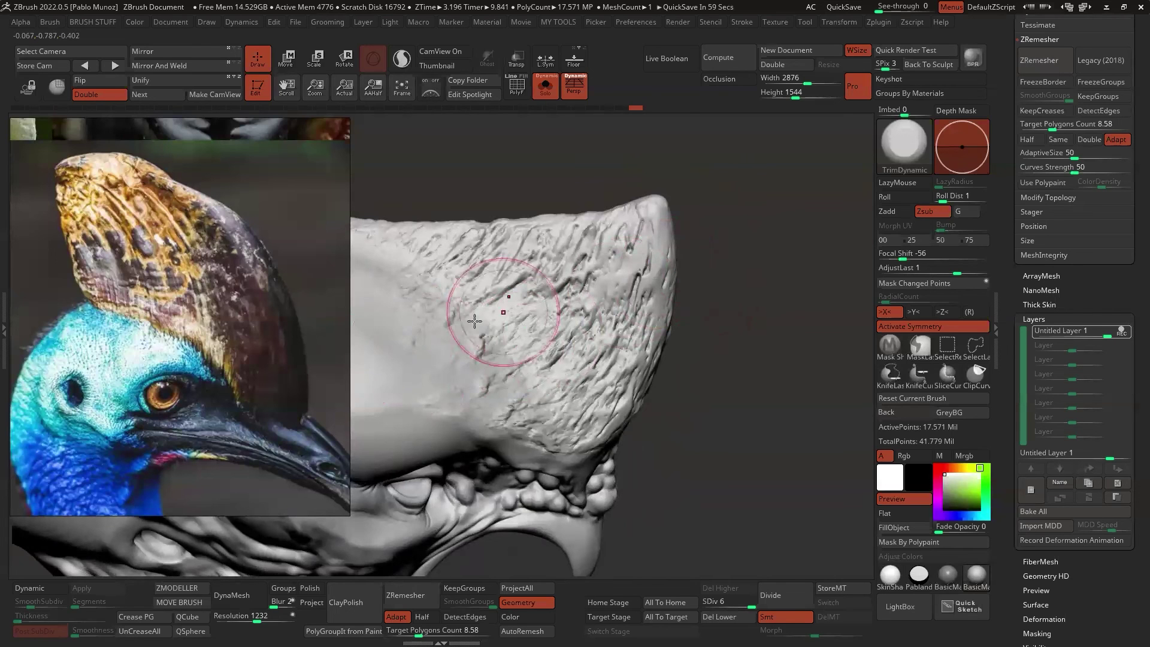
mouse_move(701, 262)
mouse_down()
mouse_move(710, 254)
mouse_move(670, 262)
mouse_move(652, 327)
mouse_up()
drag(665, 390, 702, 362)
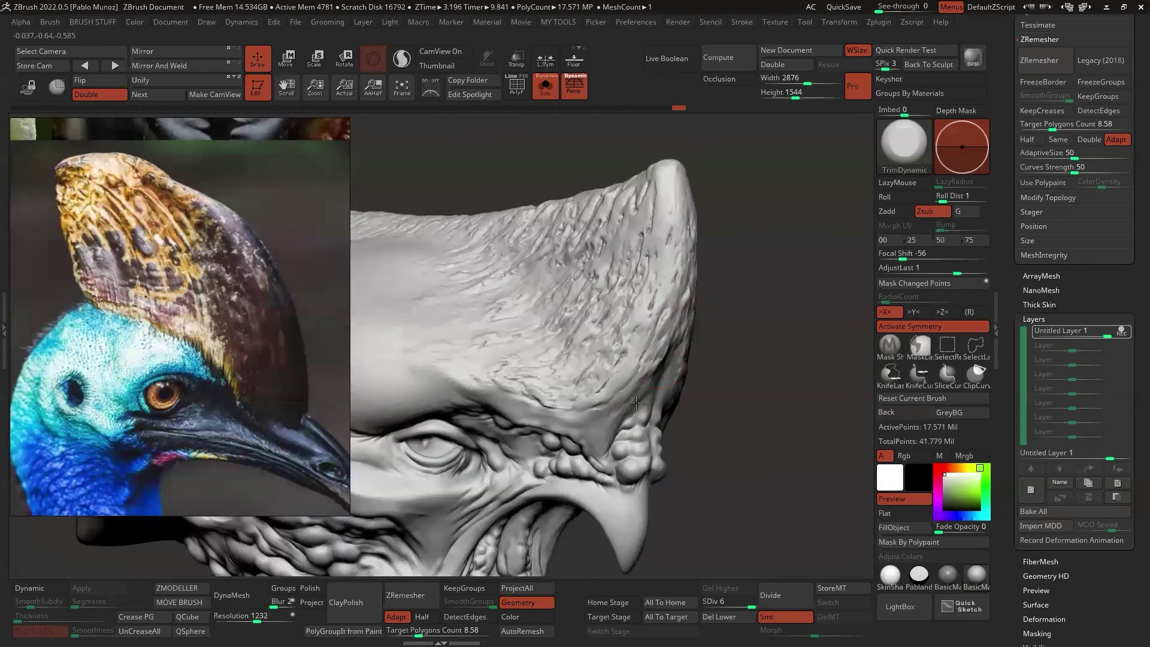
- Wear down the bark along the crest's narrow front face and upper side, working from several angles
mouse_move(678, 306)
mouse_down()
mouse_move(656, 344)
mouse_move(665, 318)
mouse_up()
drag(710, 324, 689, 311)
drag(641, 264, 630, 225)
mouse_move(630, 226)
right_down()
mouse_move(659, 235)
mouse_move(634, 282)
right_up()
drag(634, 282, 629, 299)
right_drag(629, 299, 590, 252)
drag(590, 251, 569, 242)
- Smooth and trim the remaining rough bark low on the crest, and check the whole bust from the opposite side
right_drag(575, 246, 599, 311)
mouse_move(575, 336)
shift+mouse_down()
mouse_move(493, 308)
mouse_move(595, 371)
shift+mouse_up()
right_drag(596, 366, 546, 369)
drag(547, 369, 654, 360)
mouse_move(695, 265)
ctrl+right_down()
mouse_move(732, 326)
mouse_move(720, 357)
mouse_move(742, 418)
mouse_move(689, 395)
mouse_move(709, 347)
ctrl+right_up()
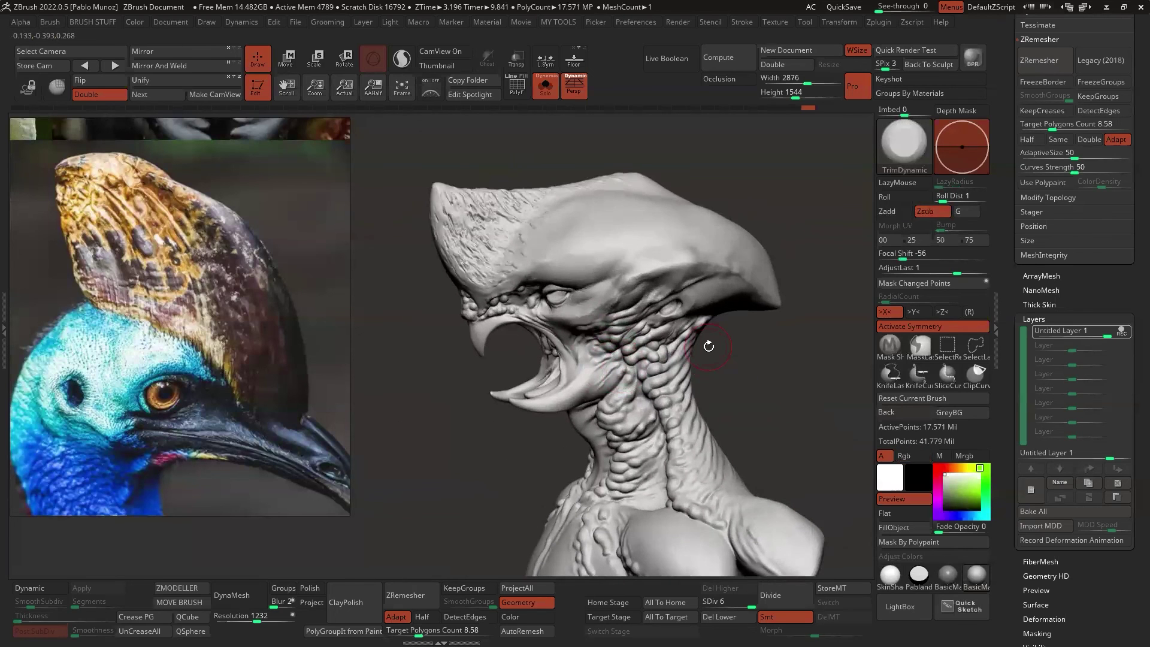